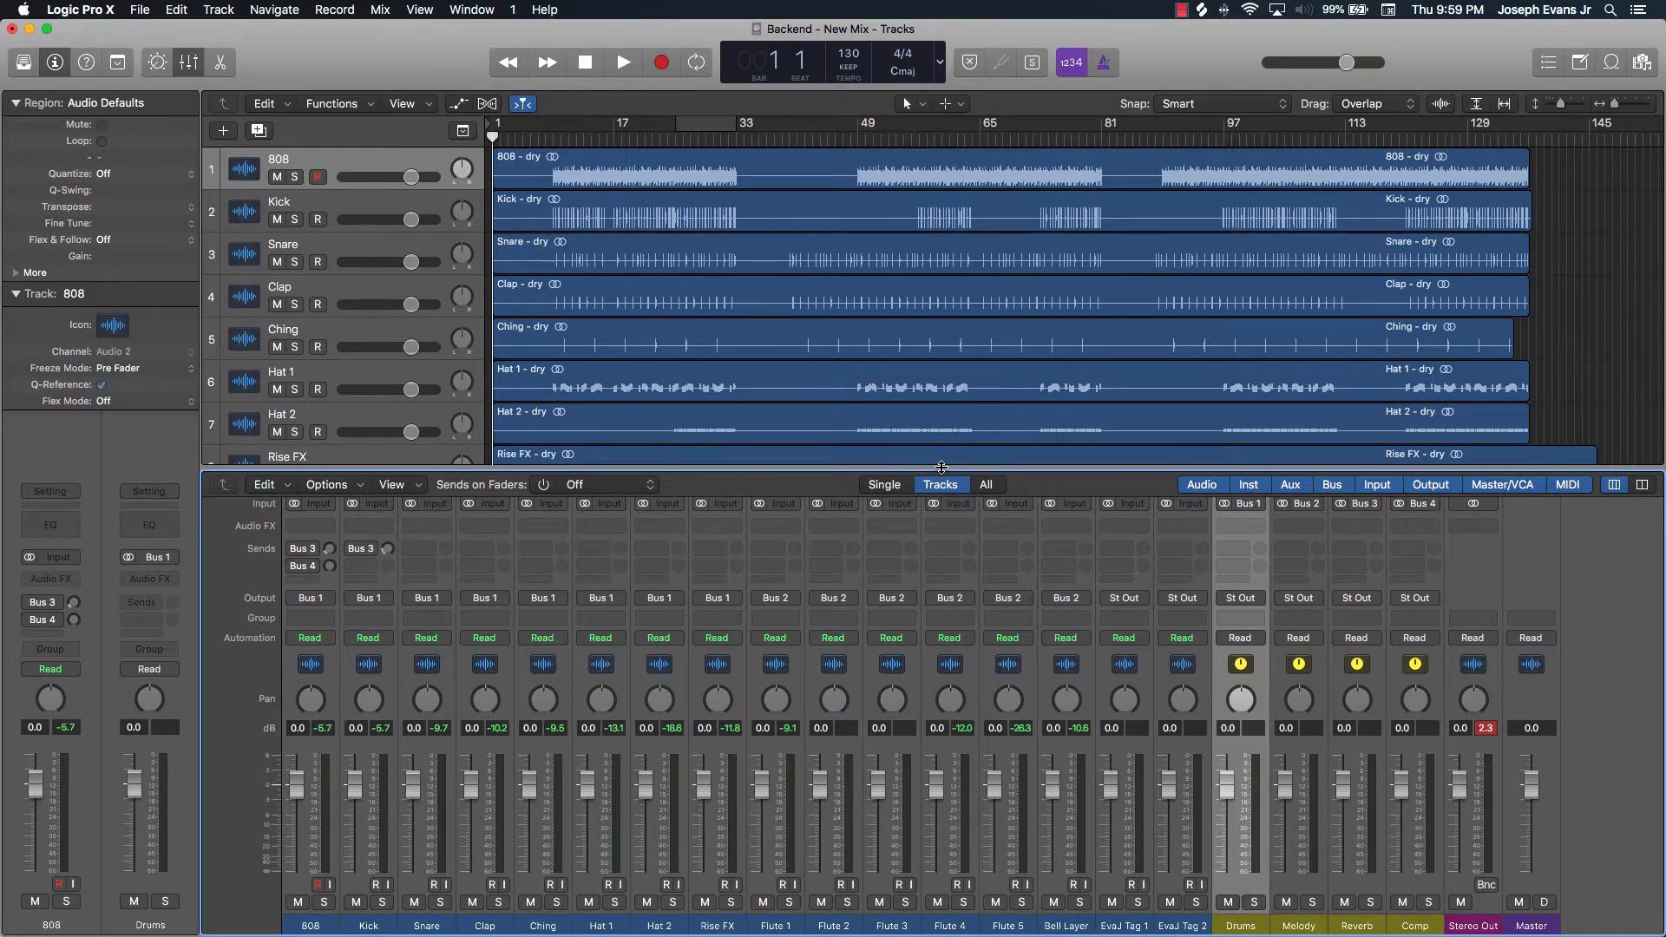
Enlarge the track area above the mixer and look through all the audio tracks in the arrangement
left_click_drag(942, 468, 941, 496)
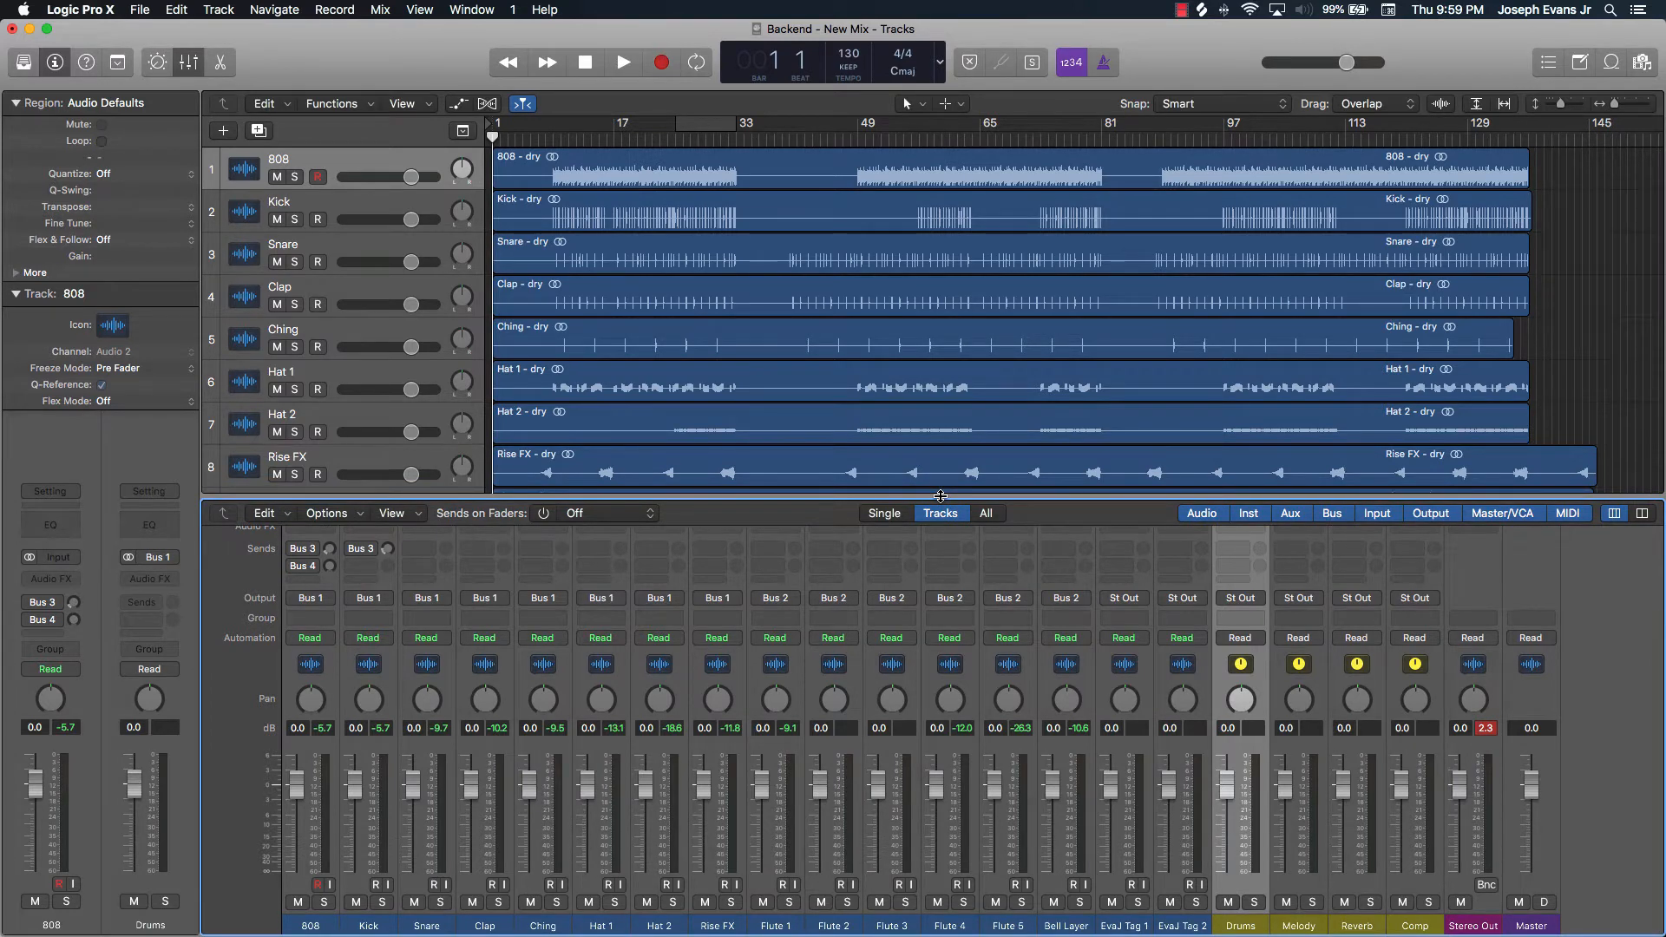
scroll(732, 329, "down", 3)
scroll(711, 261, "up", 3)
scroll(729, 266, "down", 6)
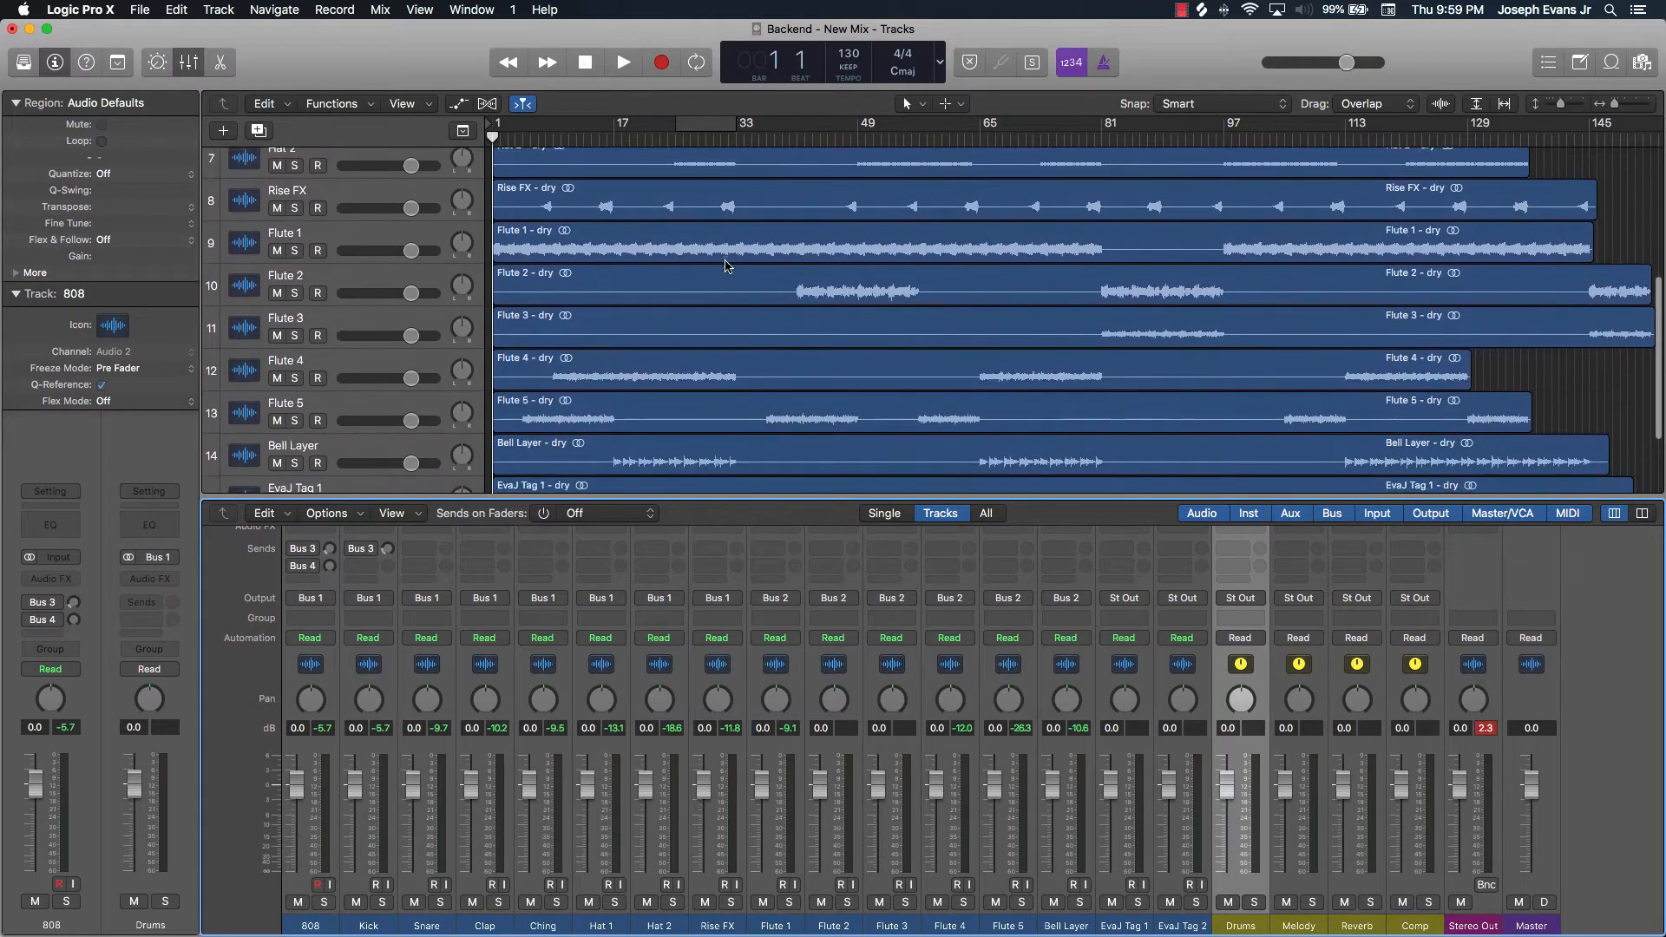
scroll(726, 267, "up", 6)
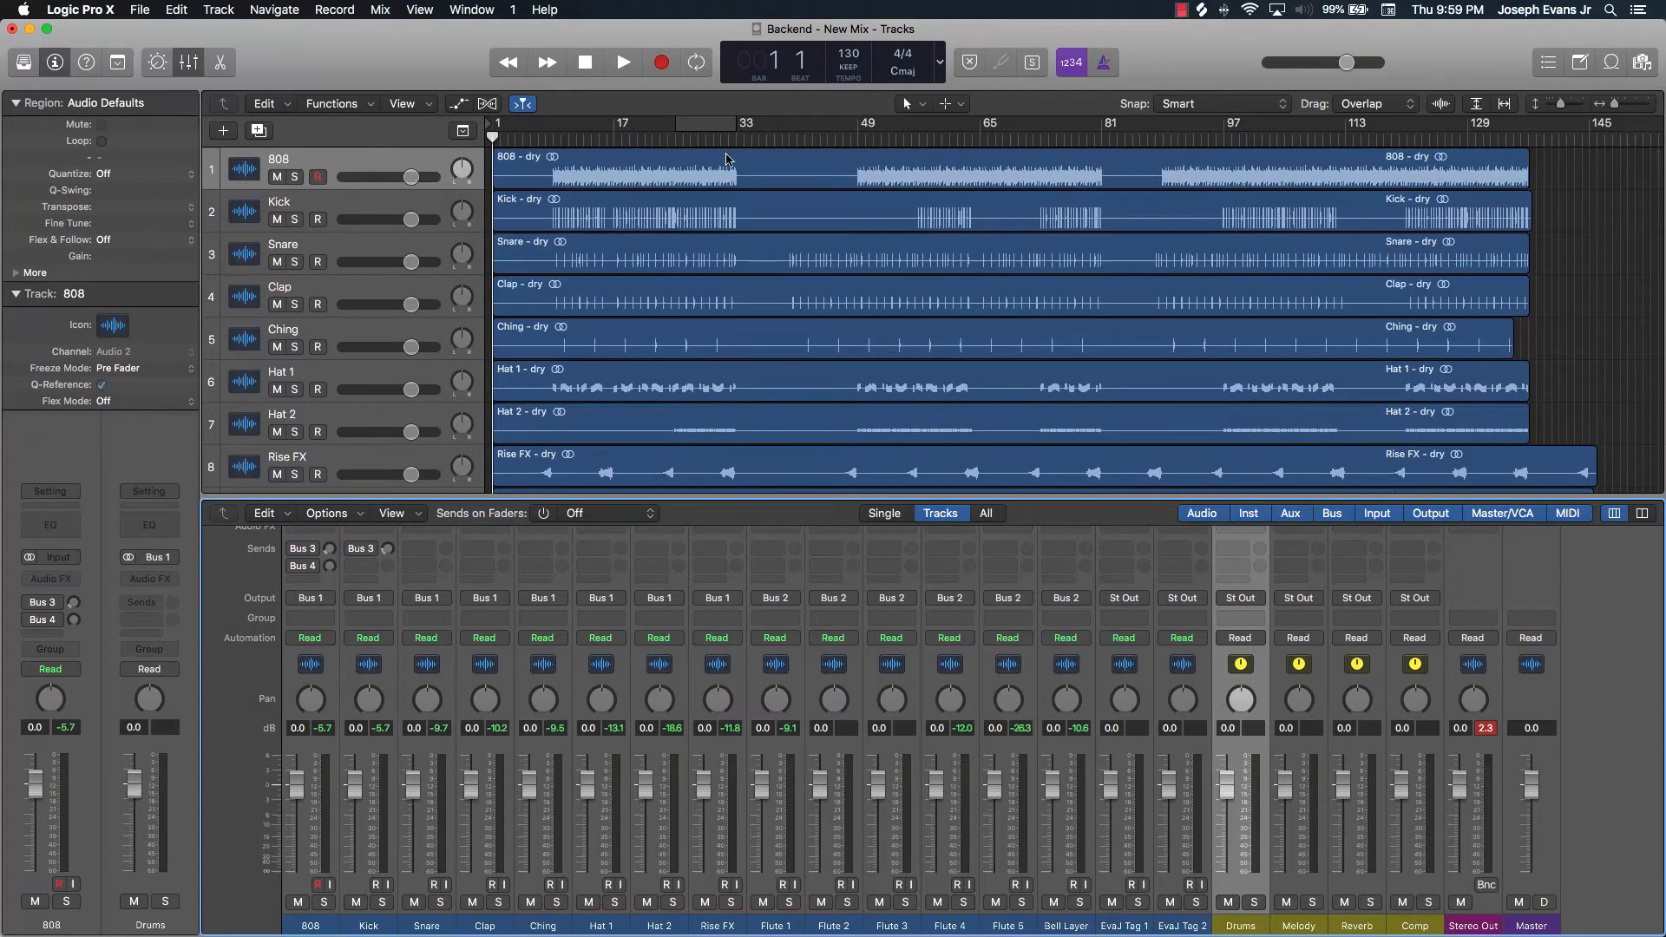
scroll(712, 234, "down", 8)
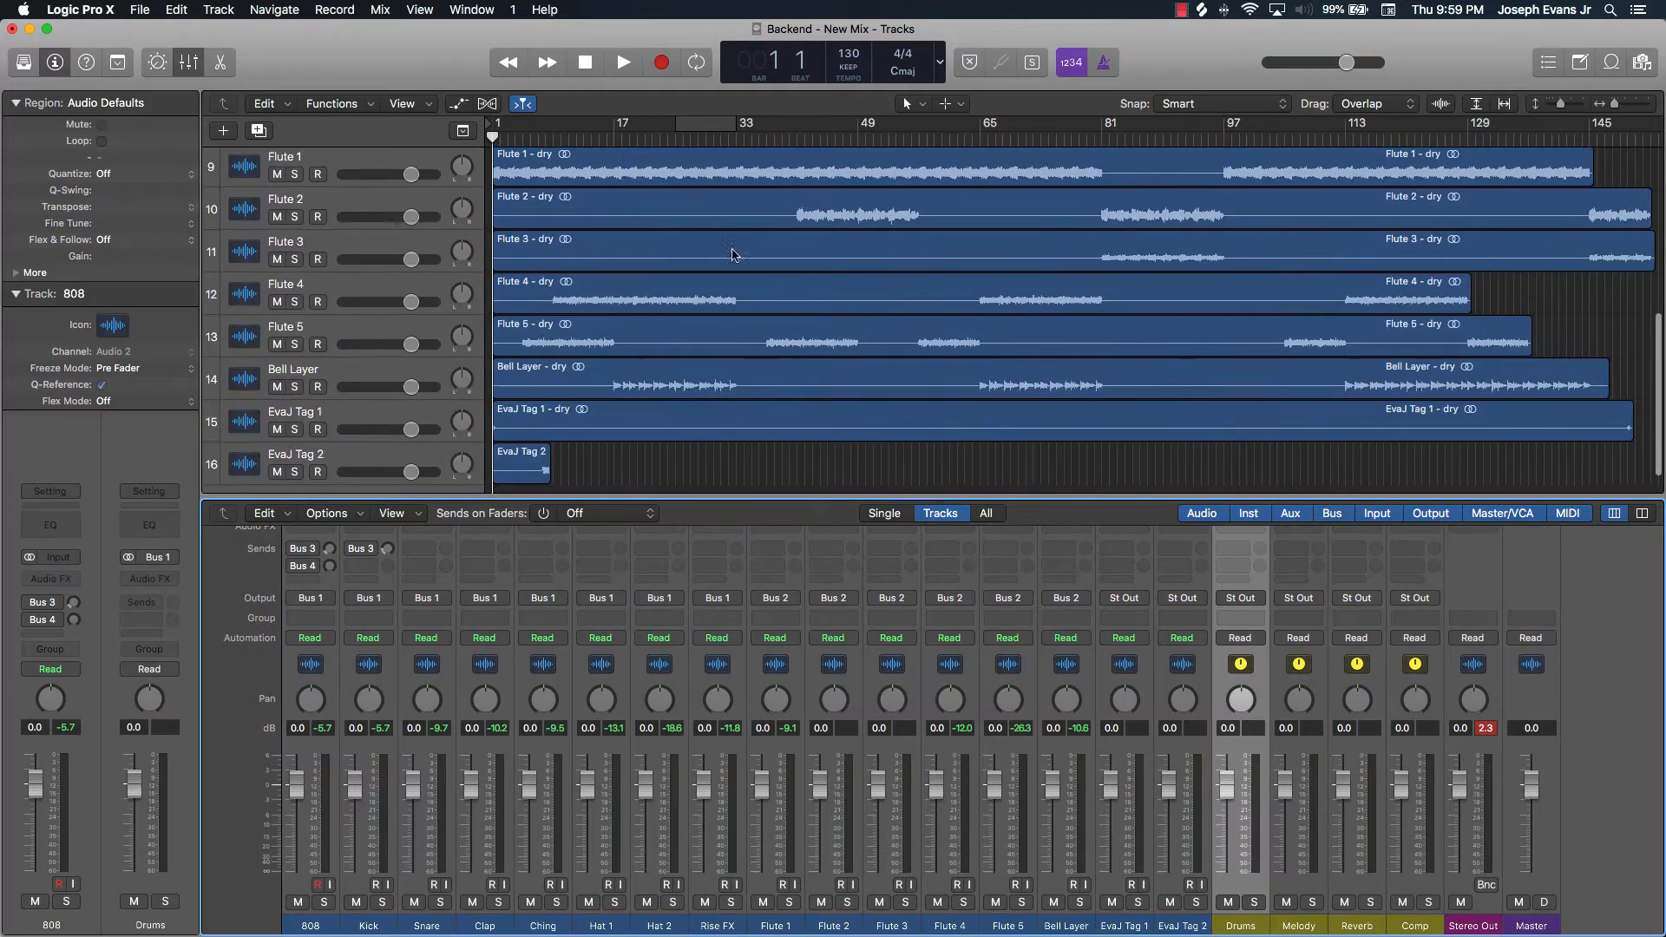
scroll(733, 265, "up", 8)
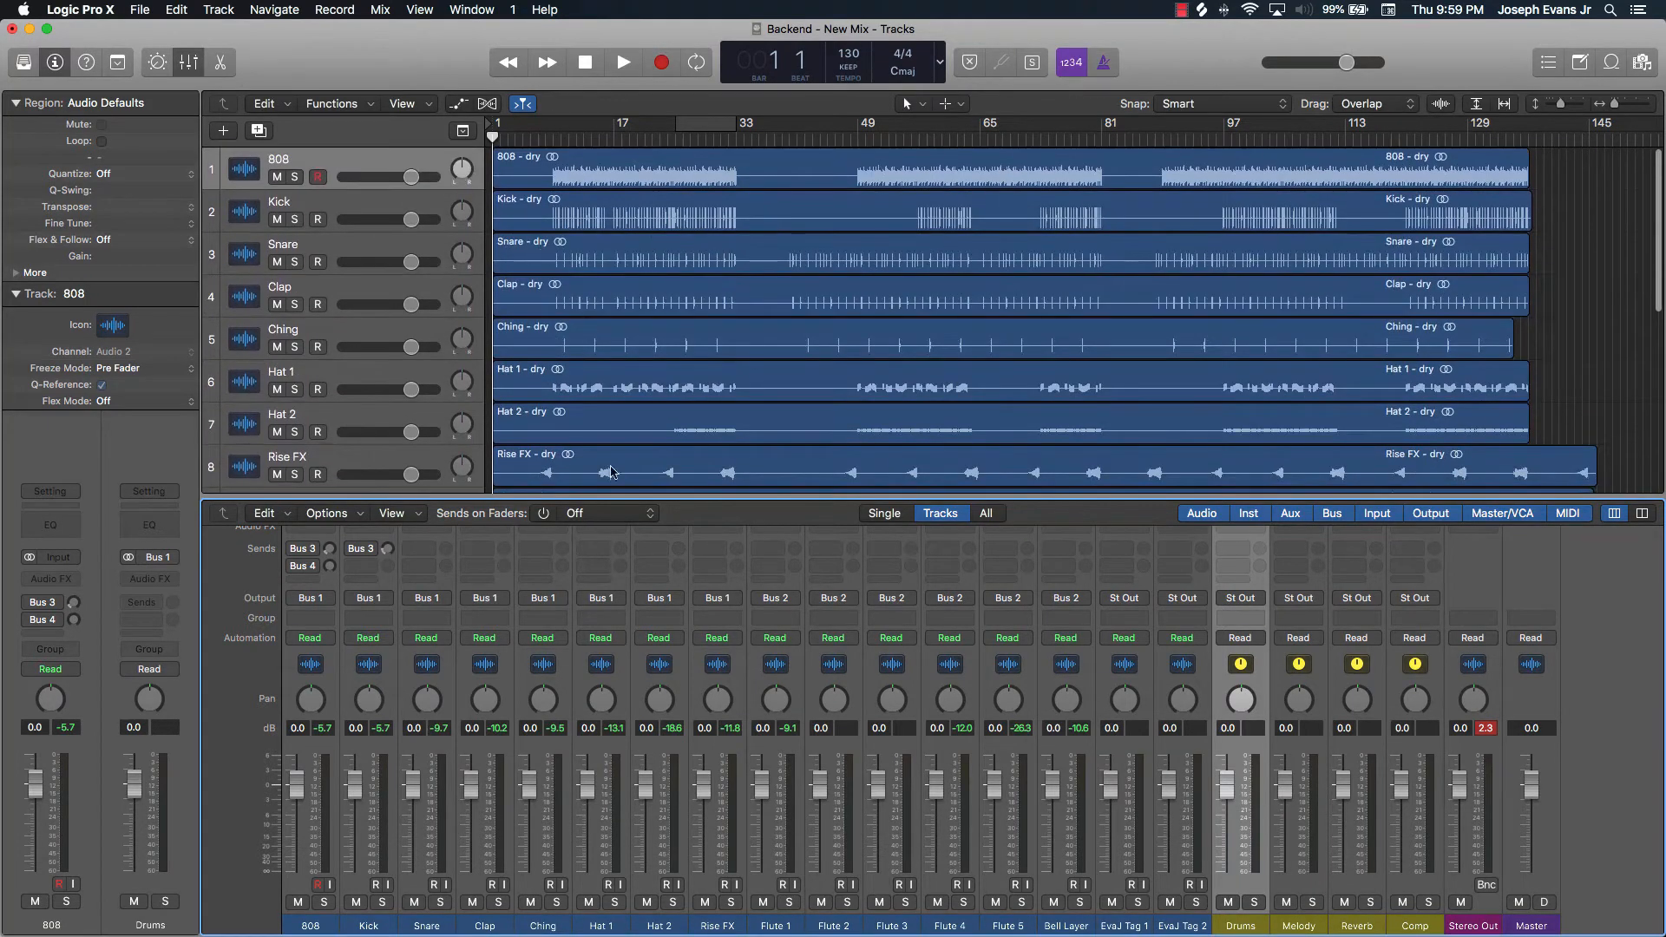
Select all sixteen audio channel strips in the mixer and lower their faders together to -7.6 dB
left_click(1178, 925)
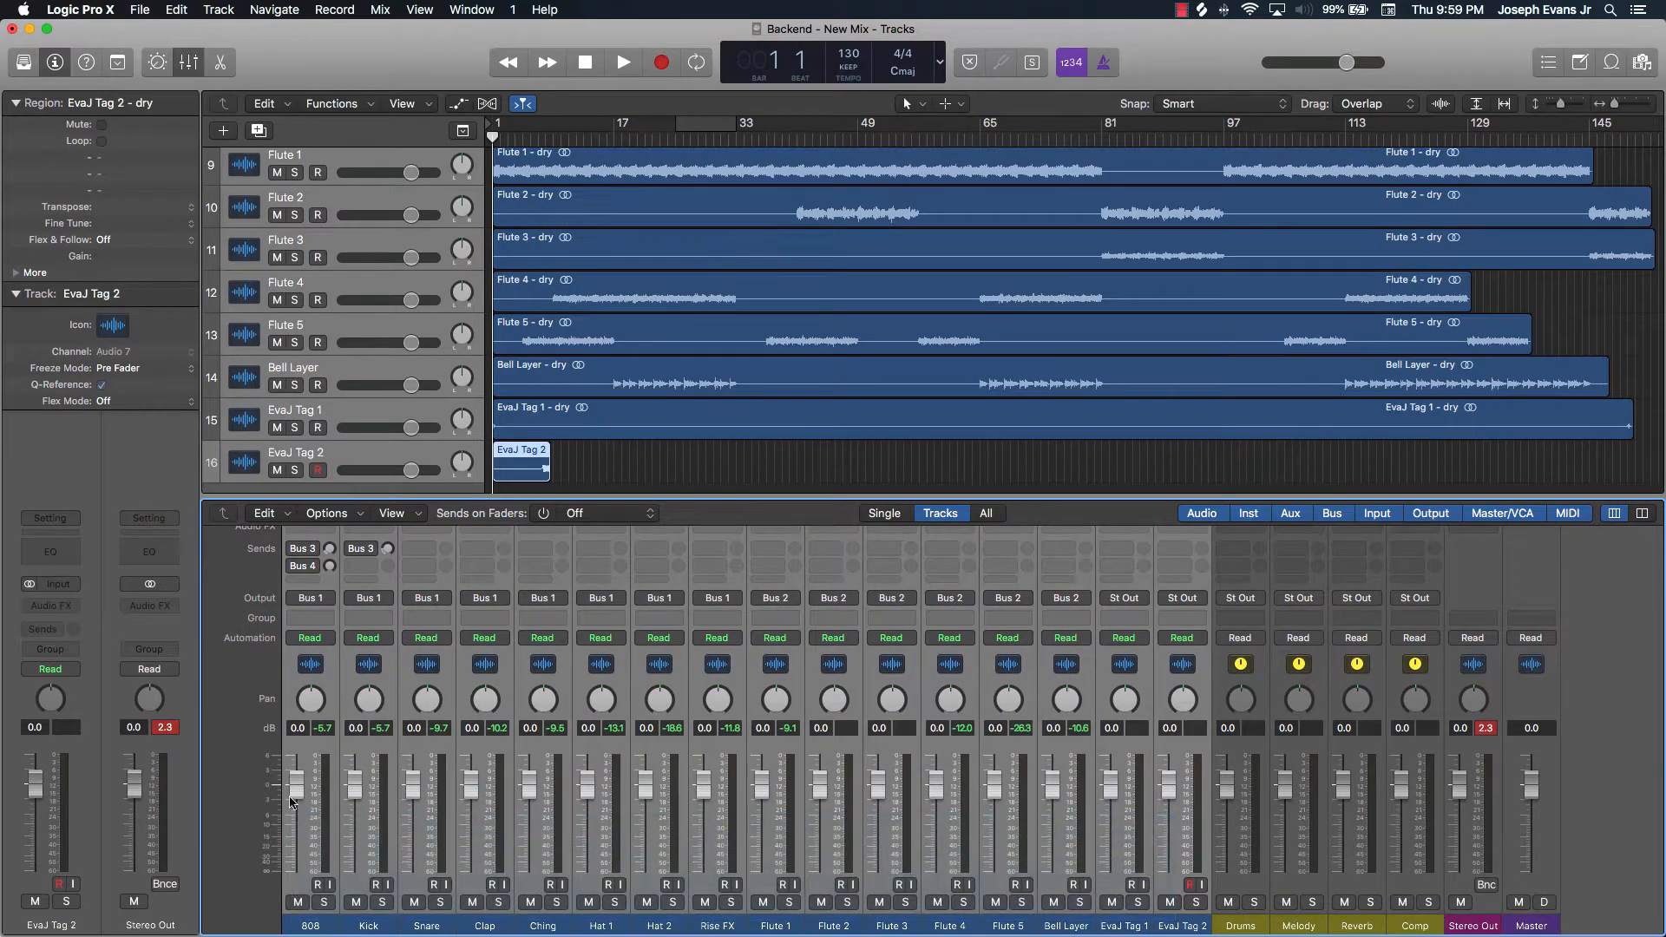
left_click_drag(293, 786, 294, 845)
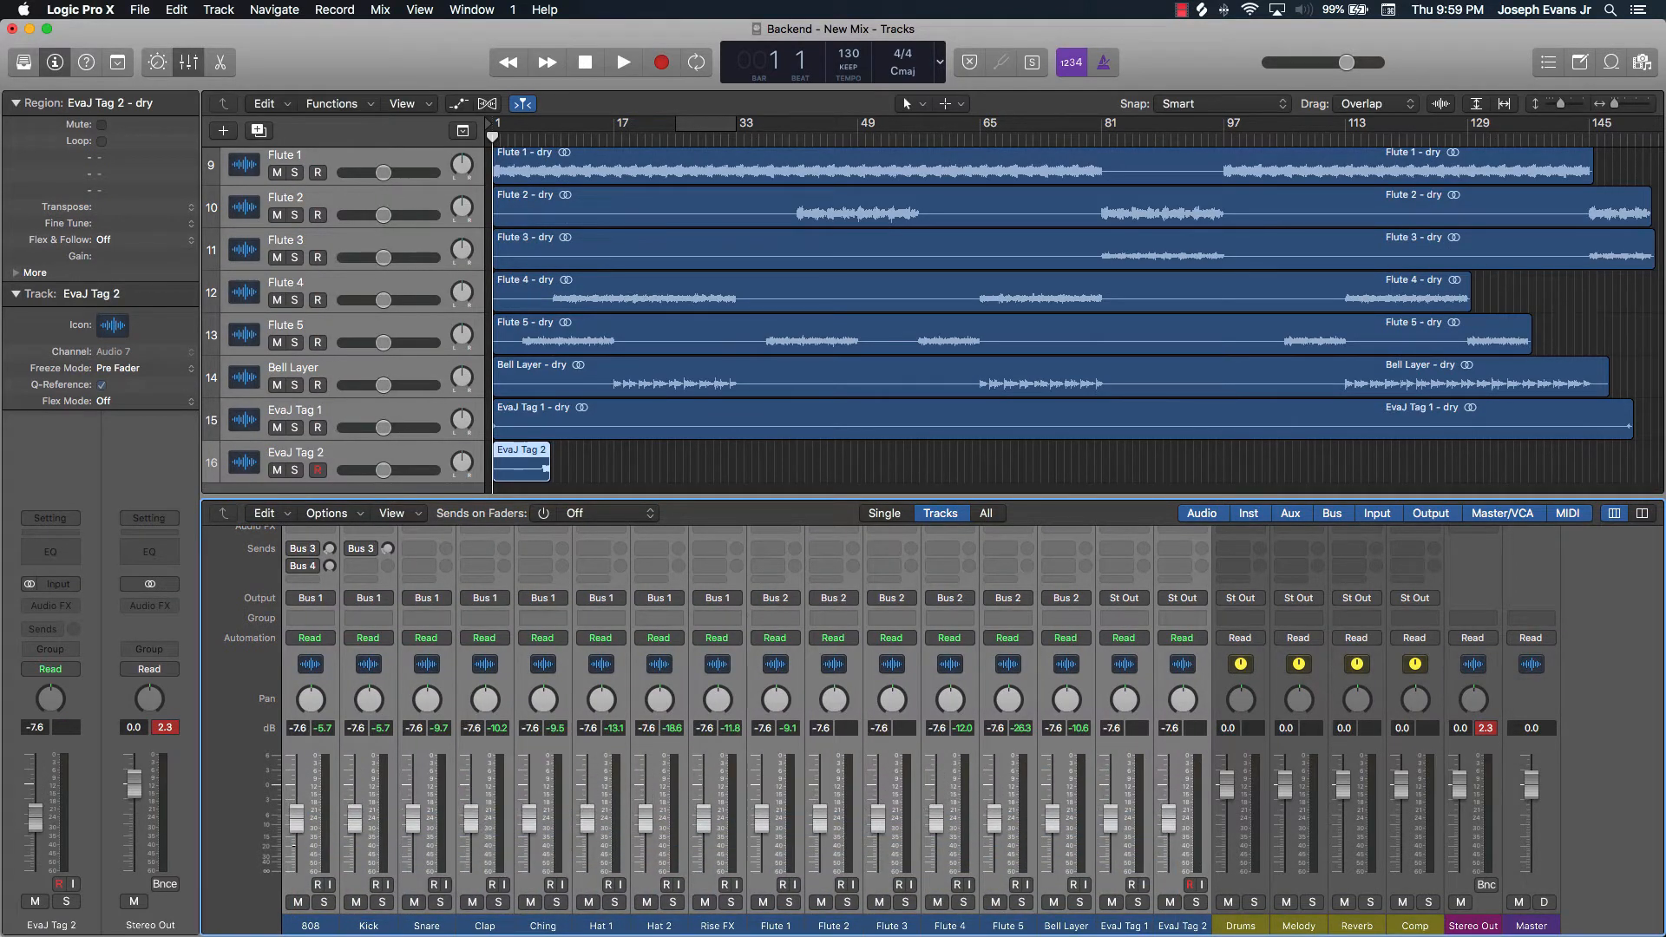
left_click(599, 473)
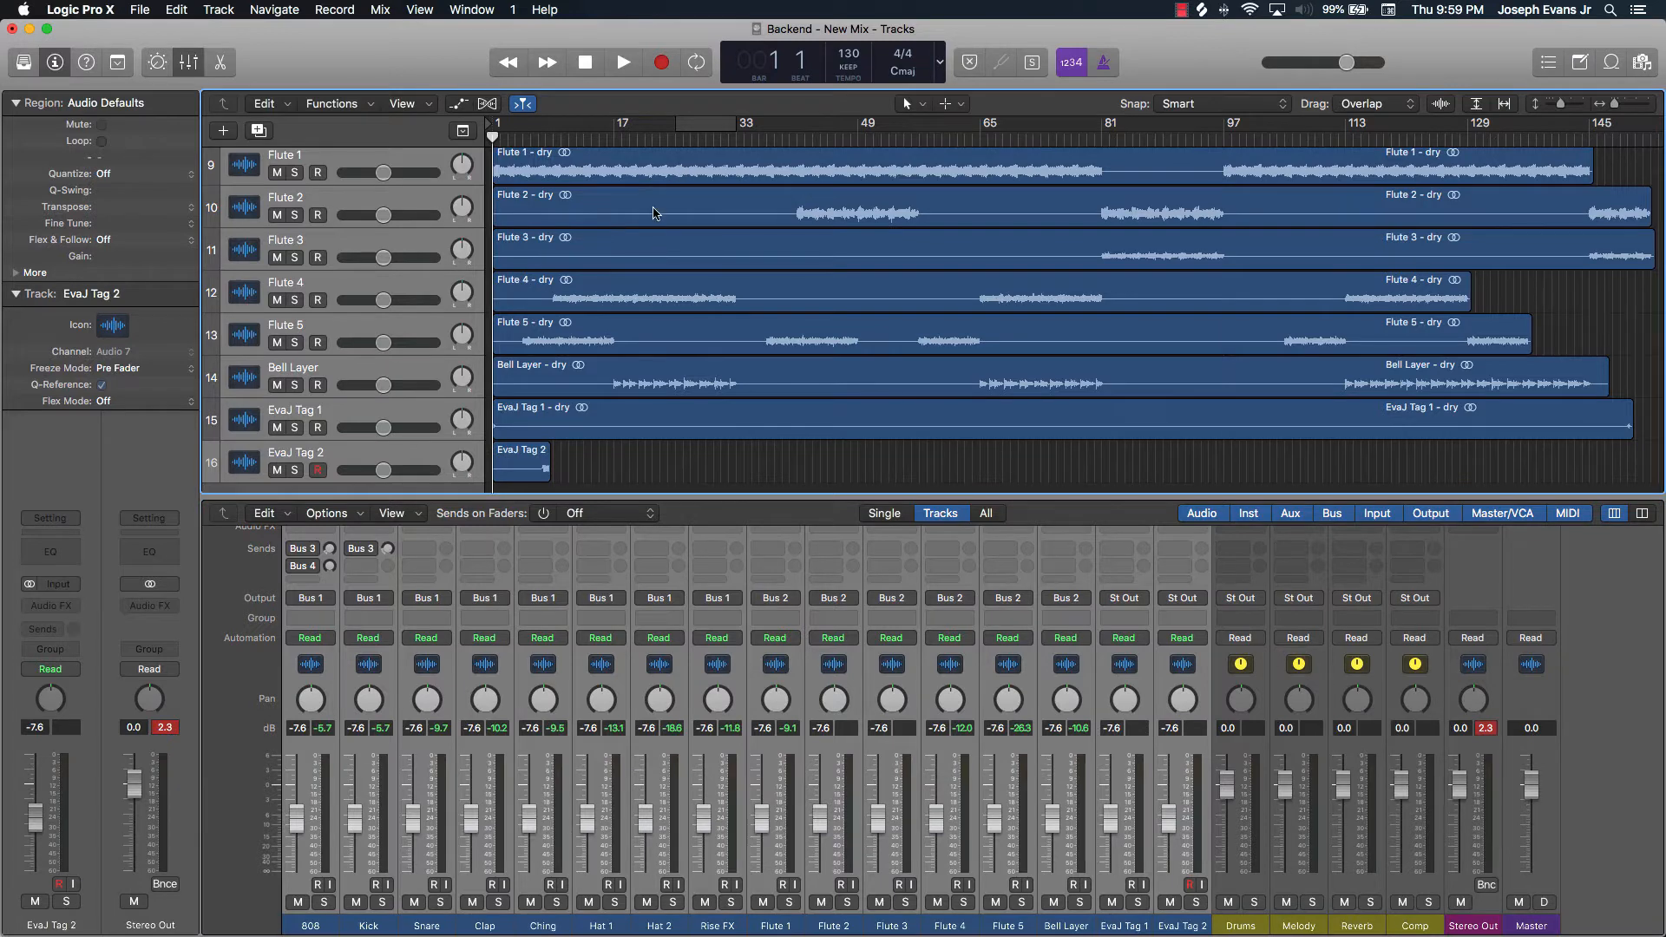
Play the arrangement from bar 15 for several bars to check the mixer levels, and stop playback
scroll(643, 200, "up", 8)
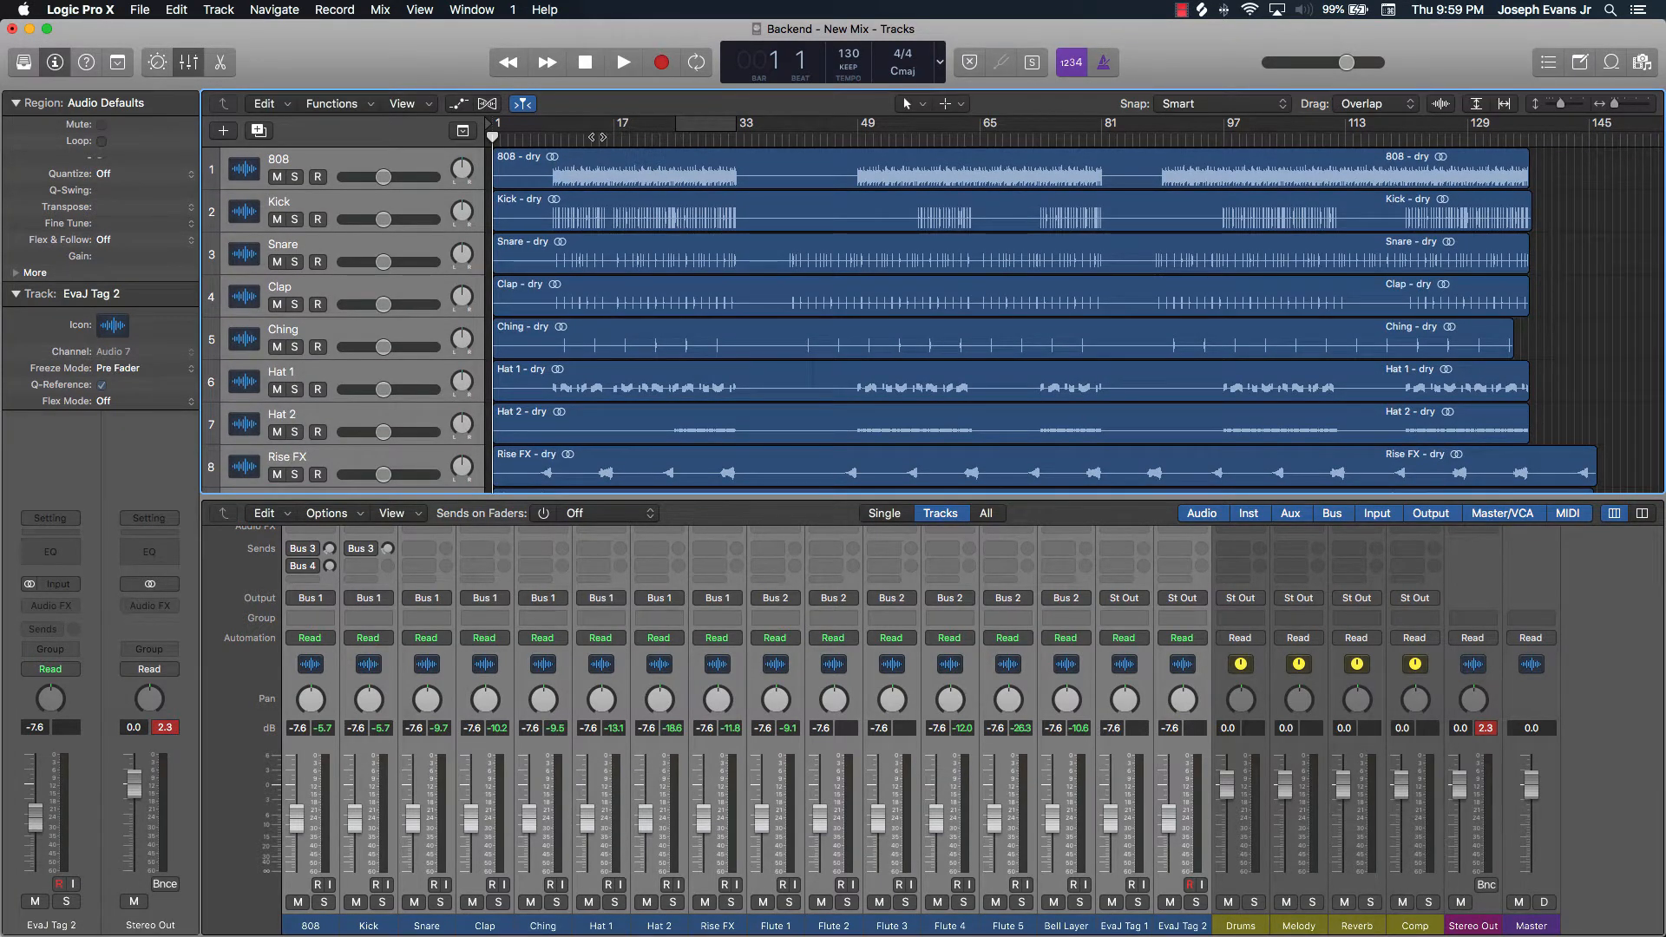
left_click(598, 138)
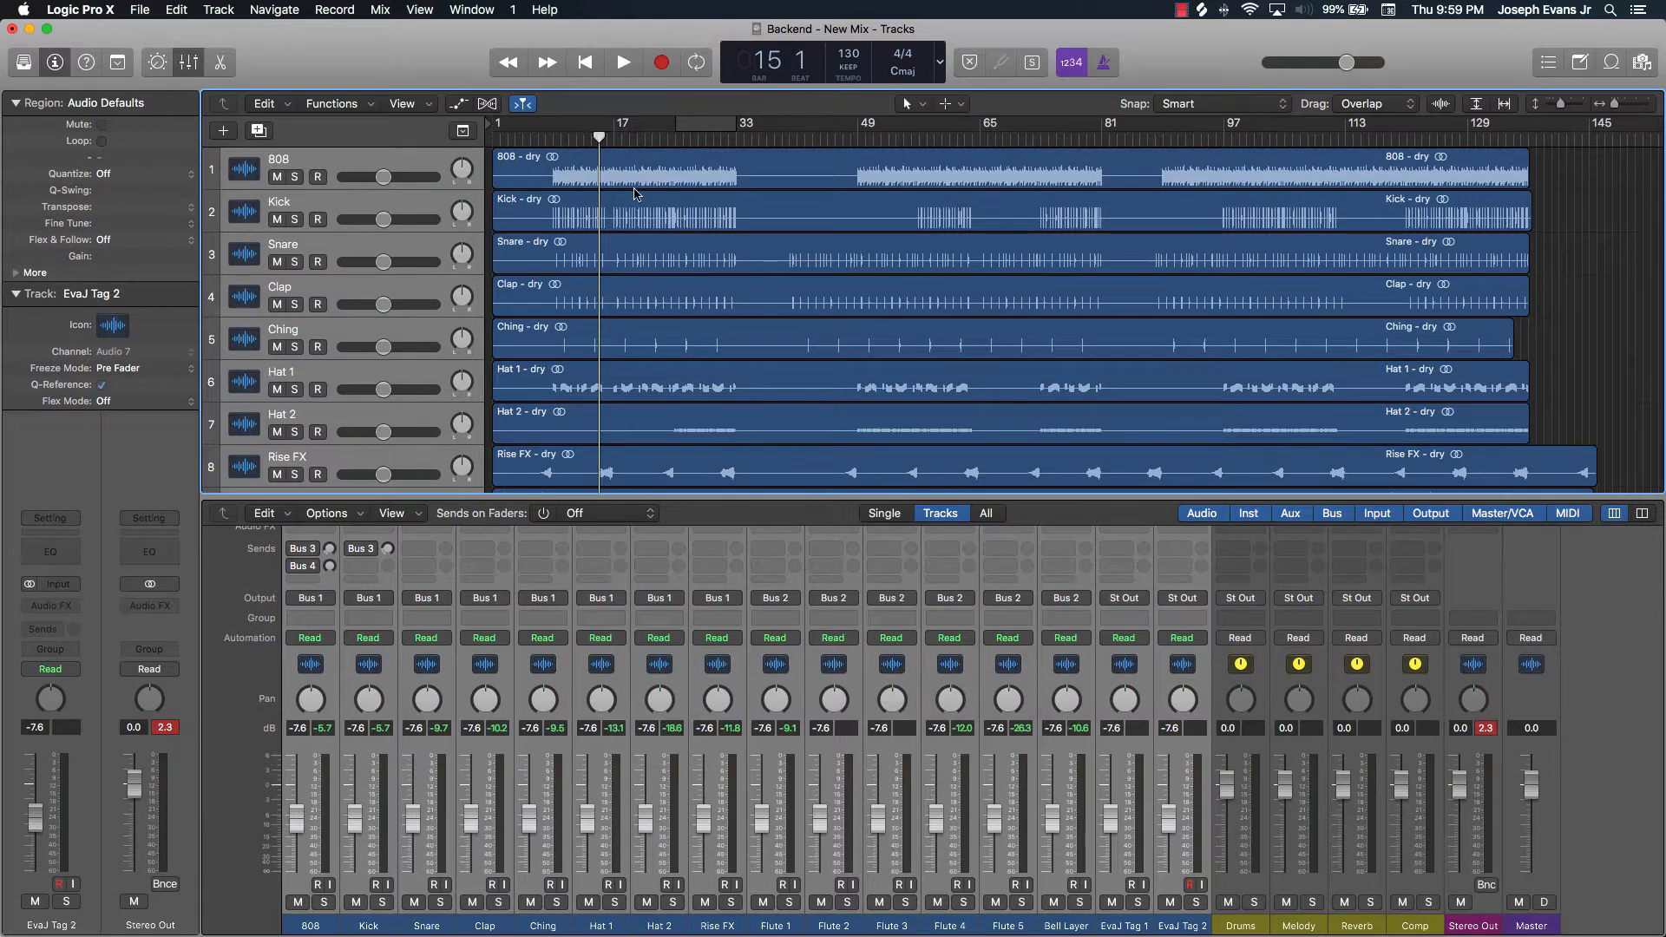
scroll(634, 193, "down", 8)
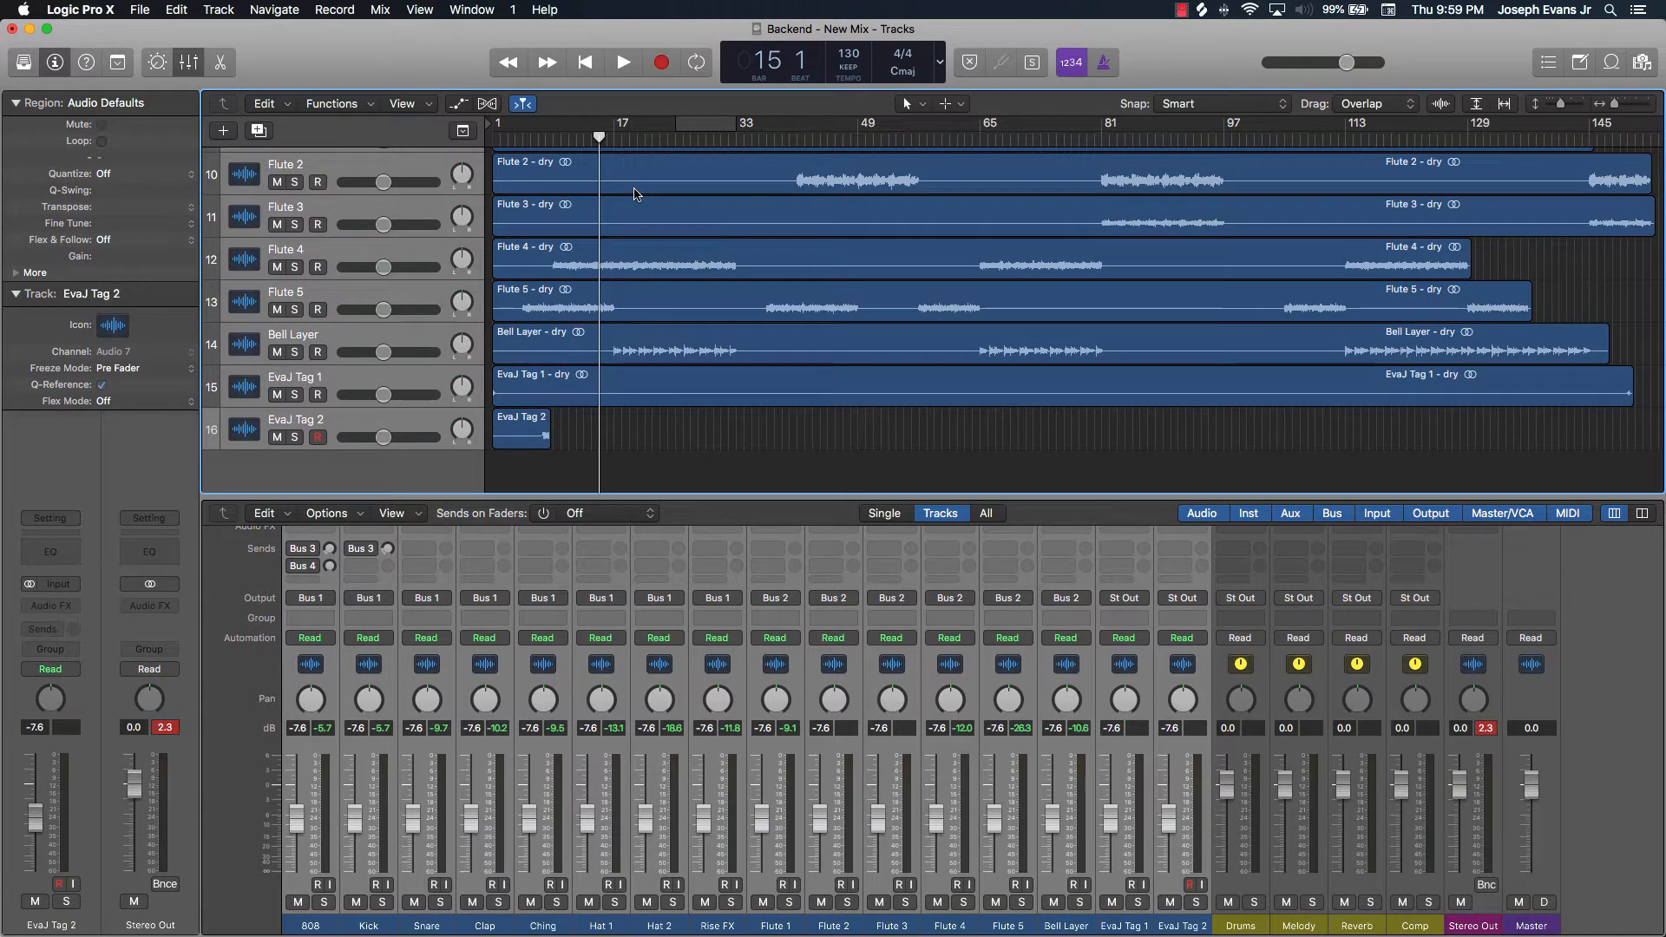
key("space")
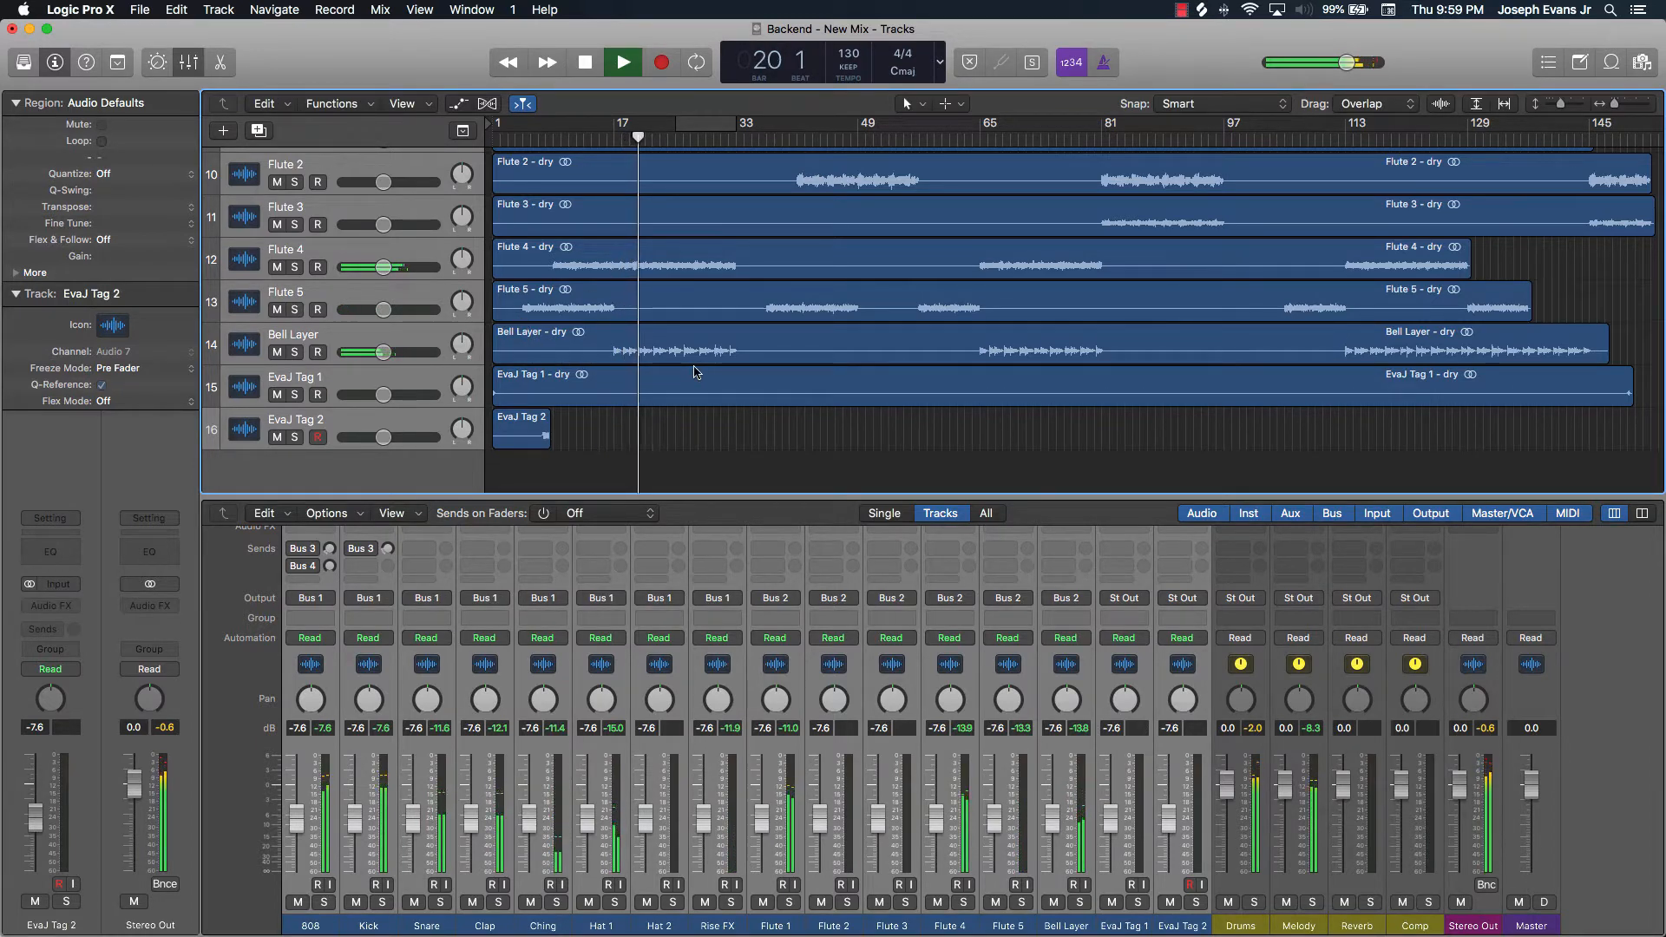
scroll(695, 373, "up", 10)
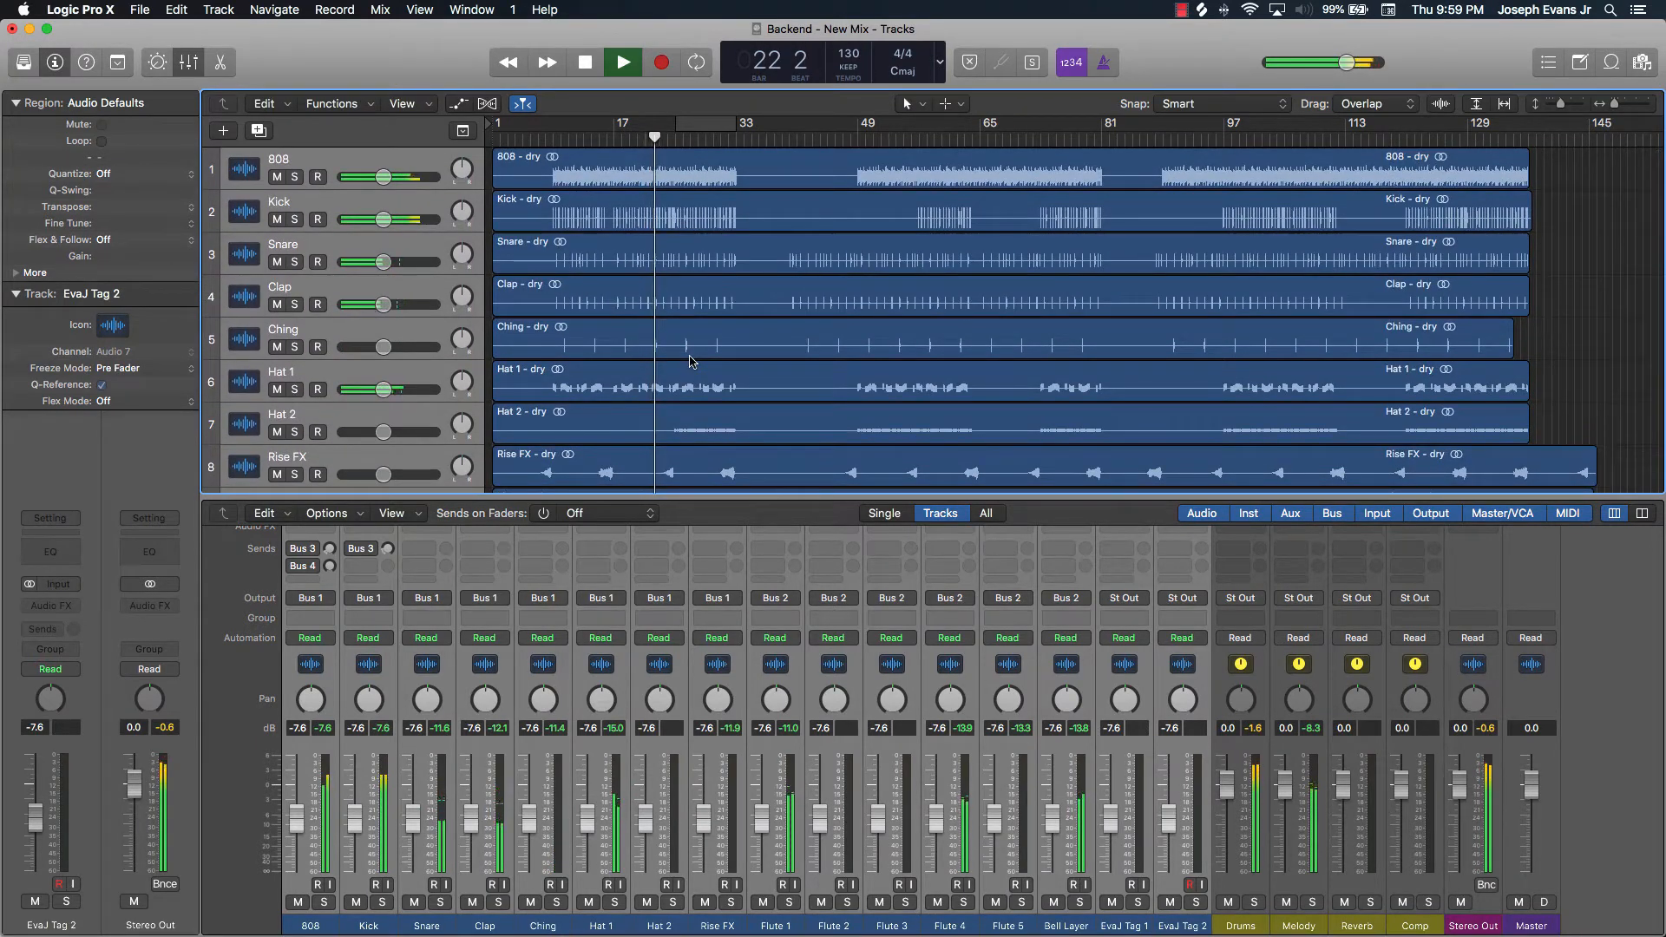
key("space")
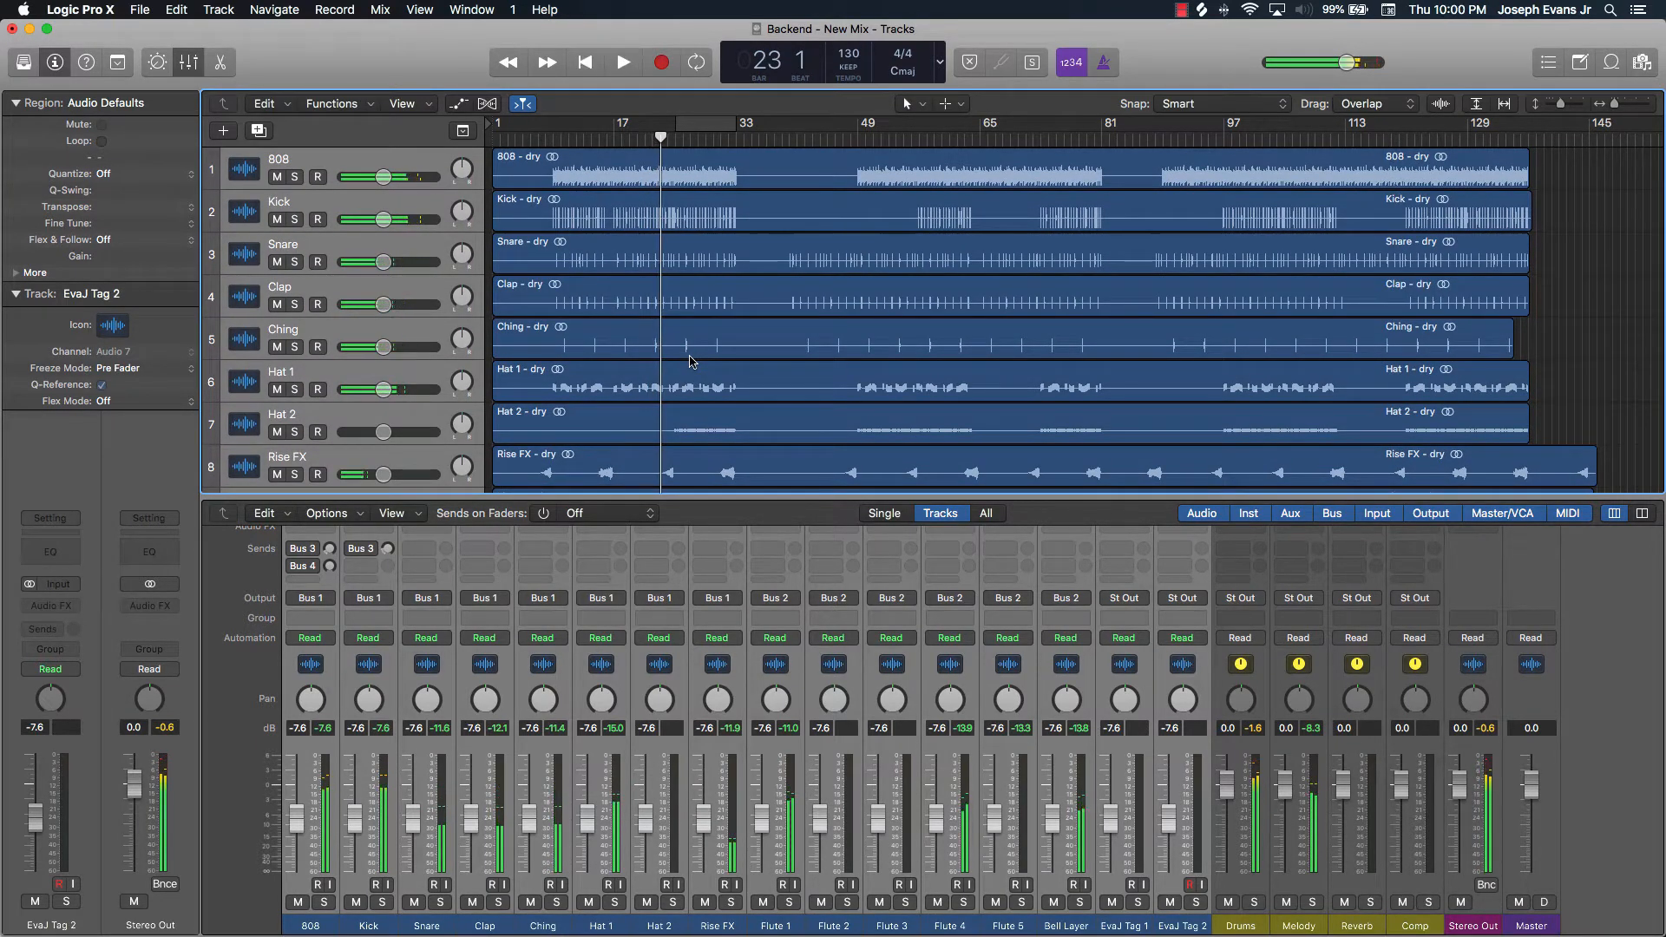
Set a cycle range from bar 17 to bar 33 around the section with the bell layer
scroll(692, 362, "down", 10)
scroll(692, 362, "up", 10)
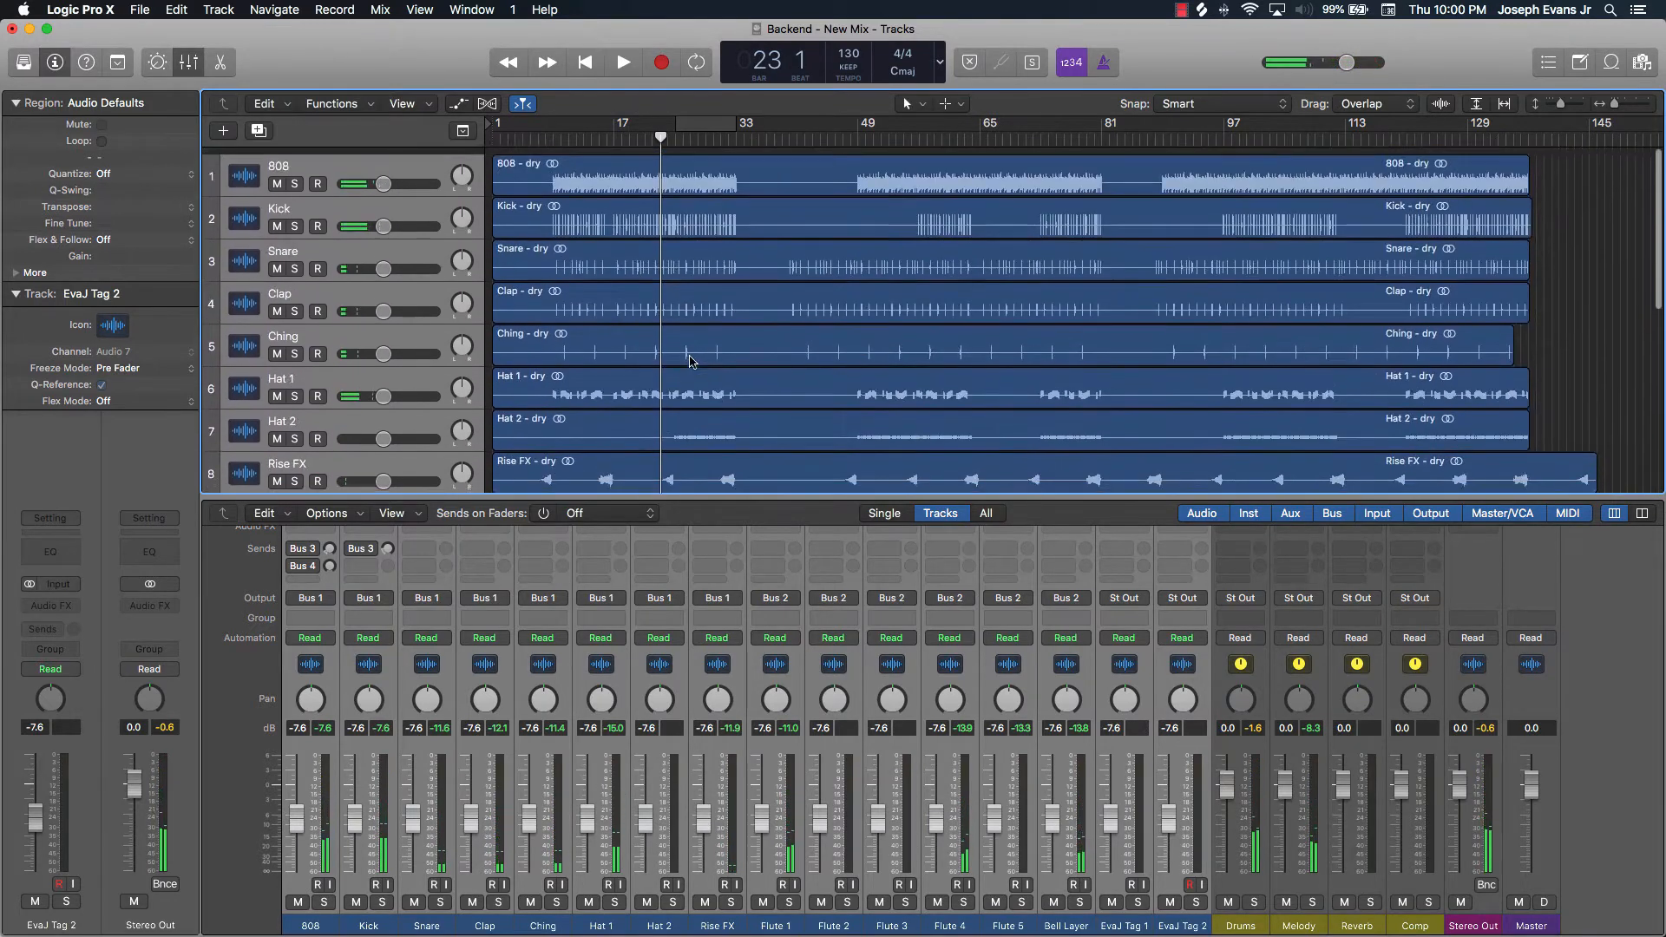
scroll(692, 362, "down", 7)
scroll(692, 362, "up", 7)
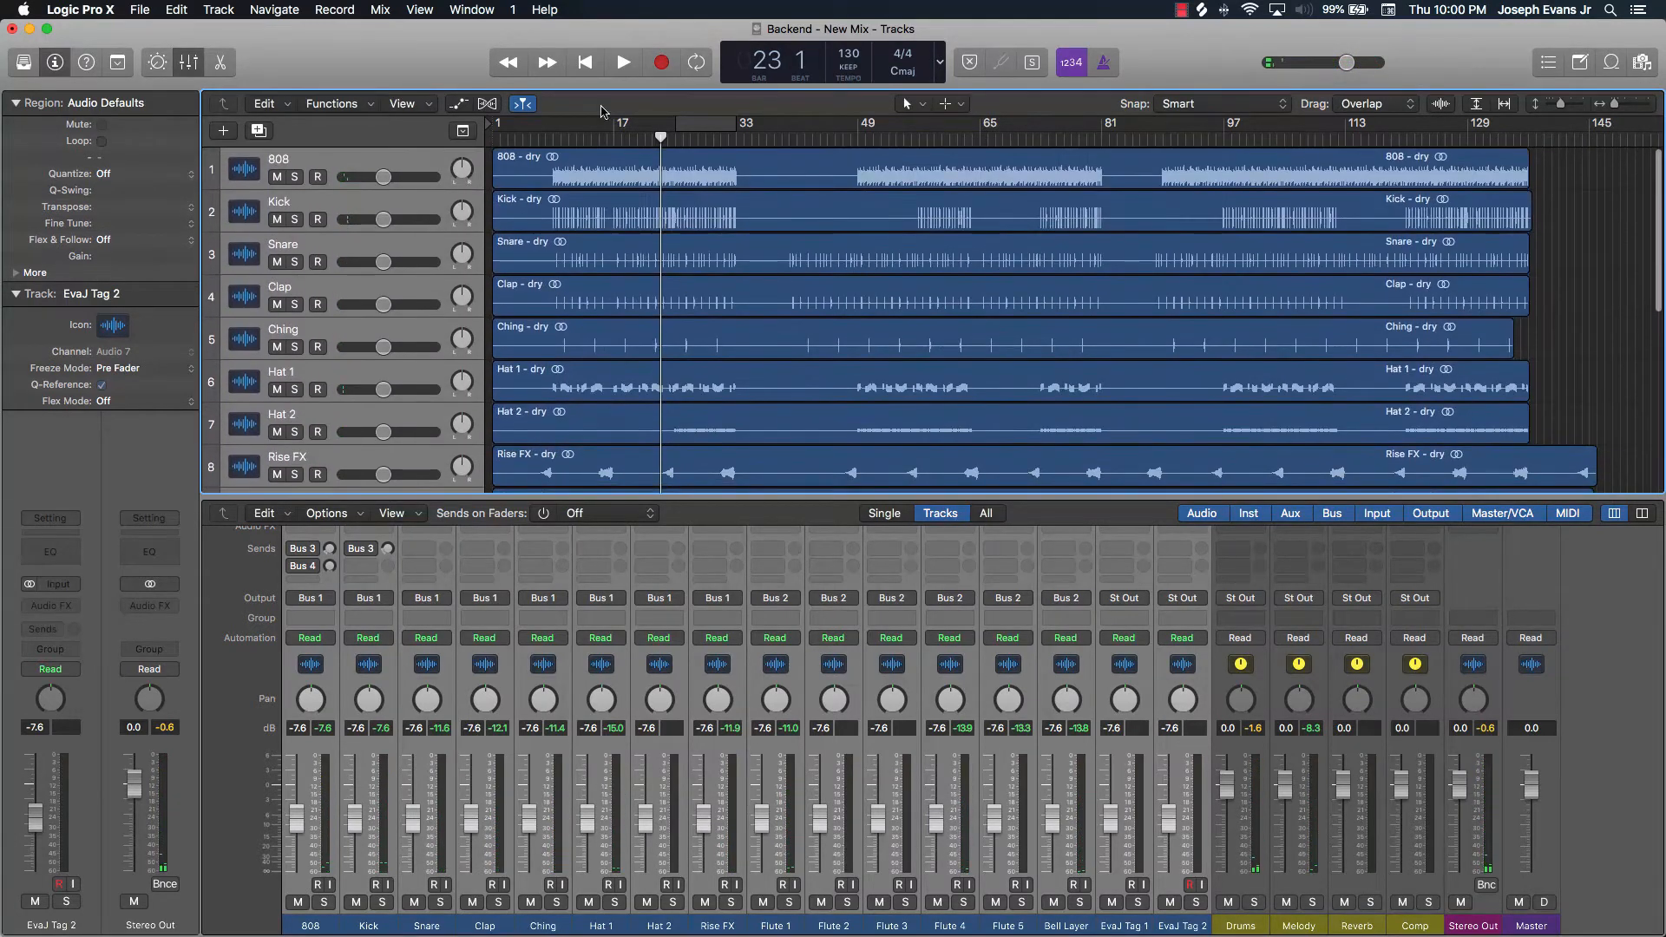
scroll(679, 204, "down", 10)
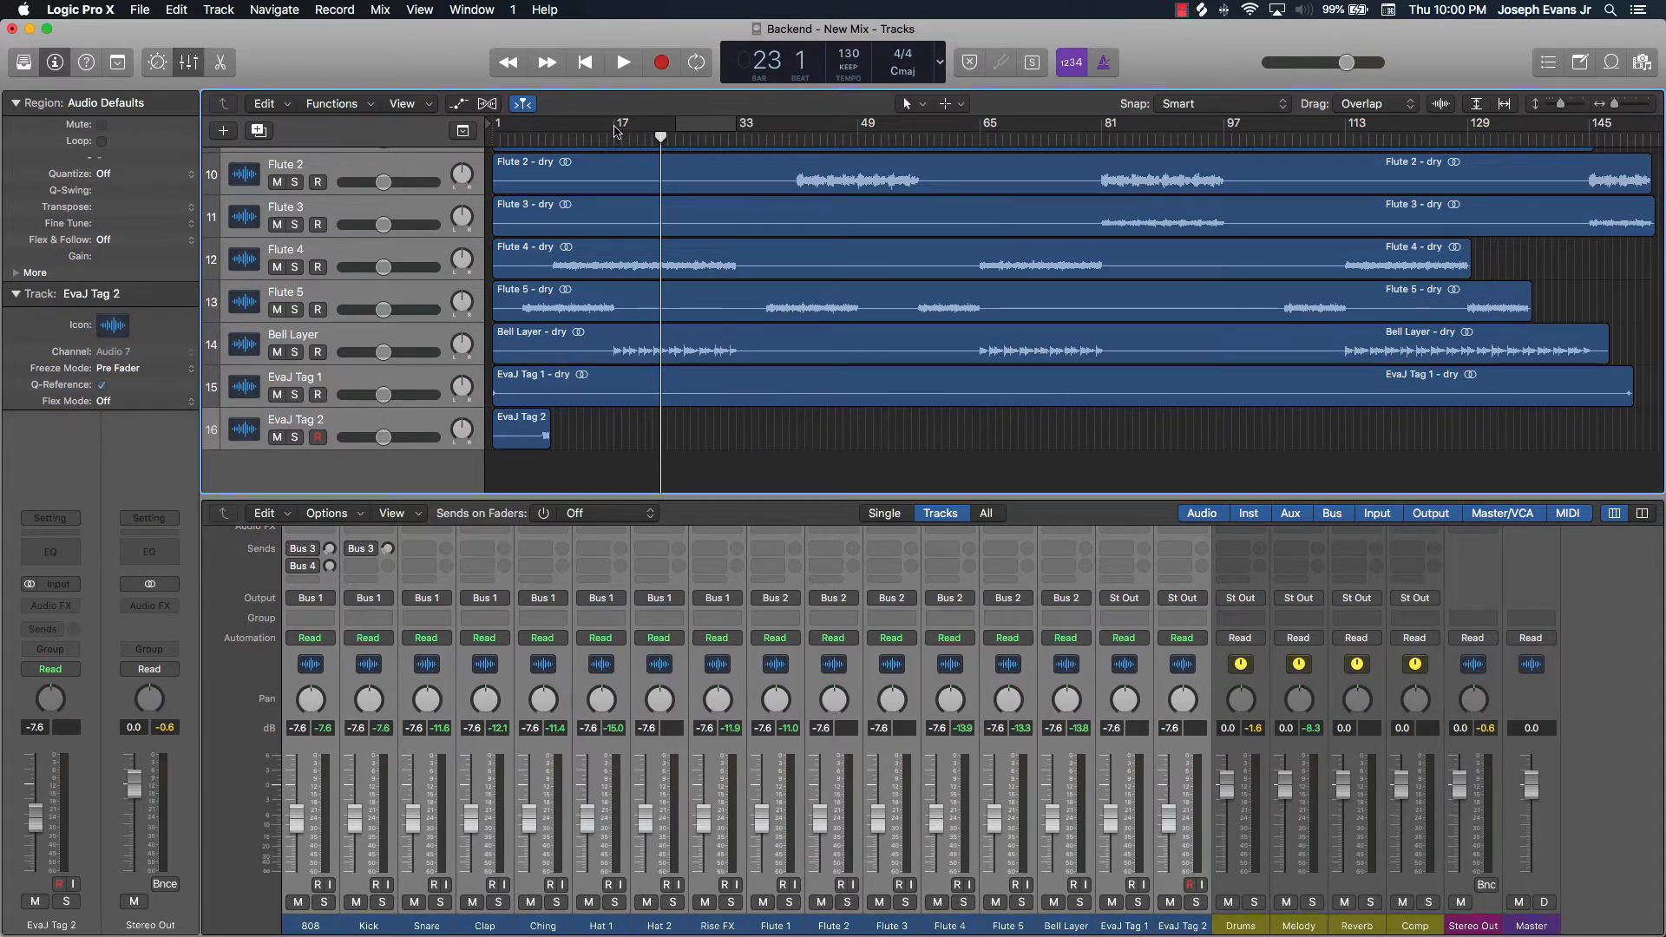
left_click_drag(614, 130, 736, 135)
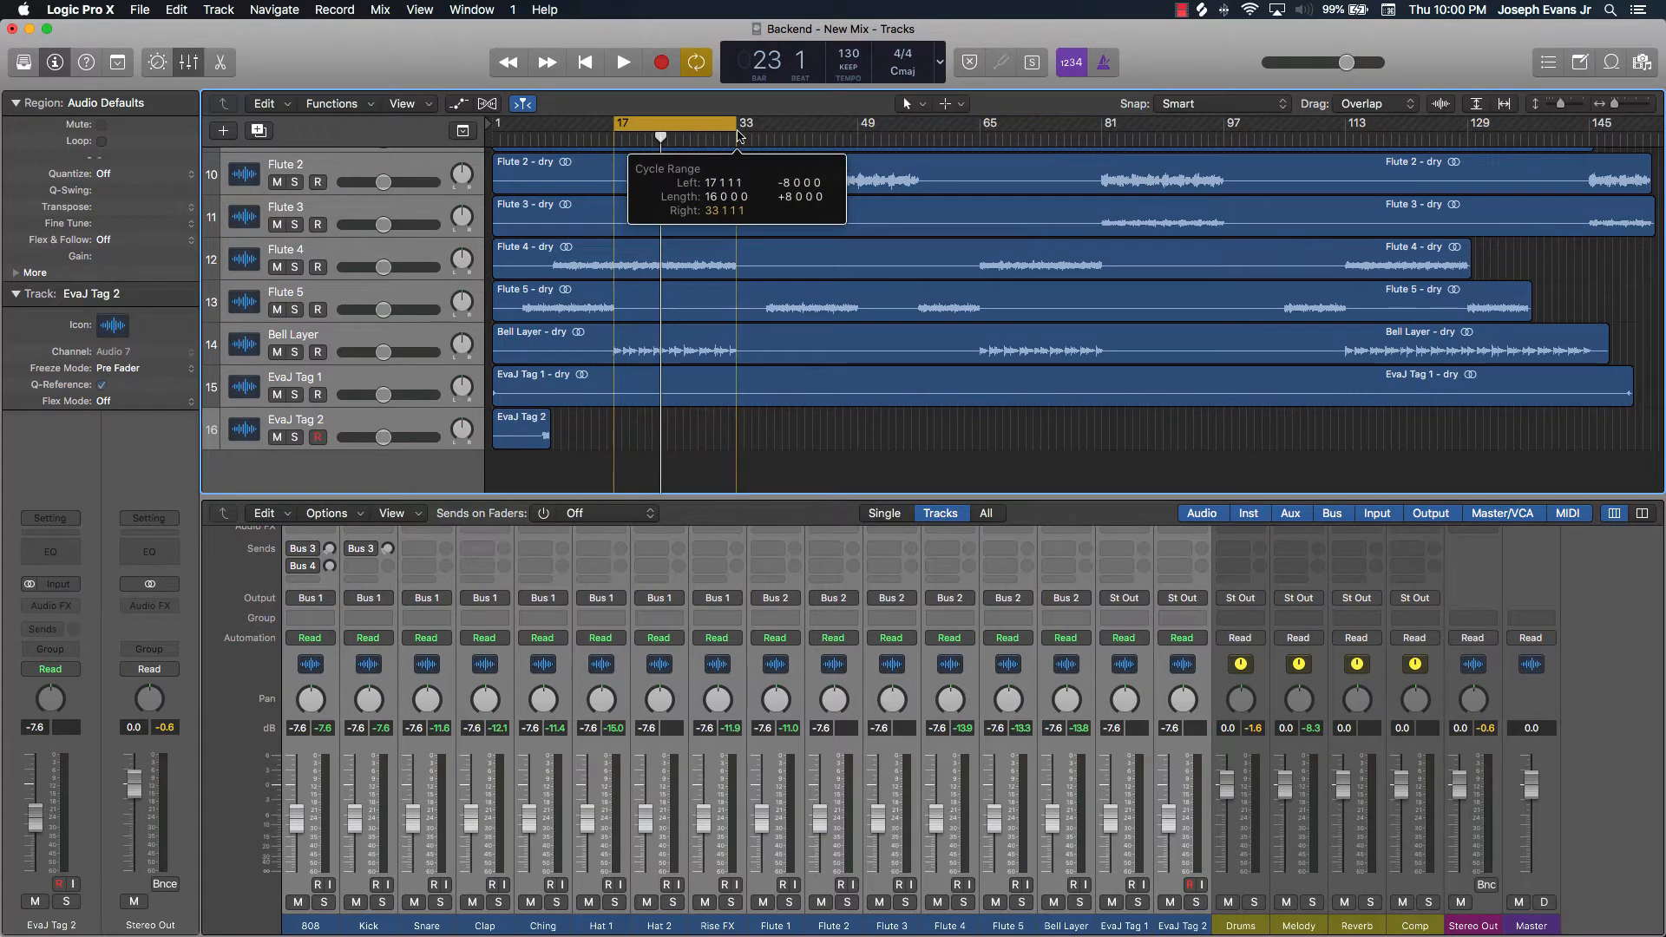
Pull all sixteen selected channel faders down to -∞ and end the group selection by selecting only the Snare channel
scroll(708, 271, "up", 8)
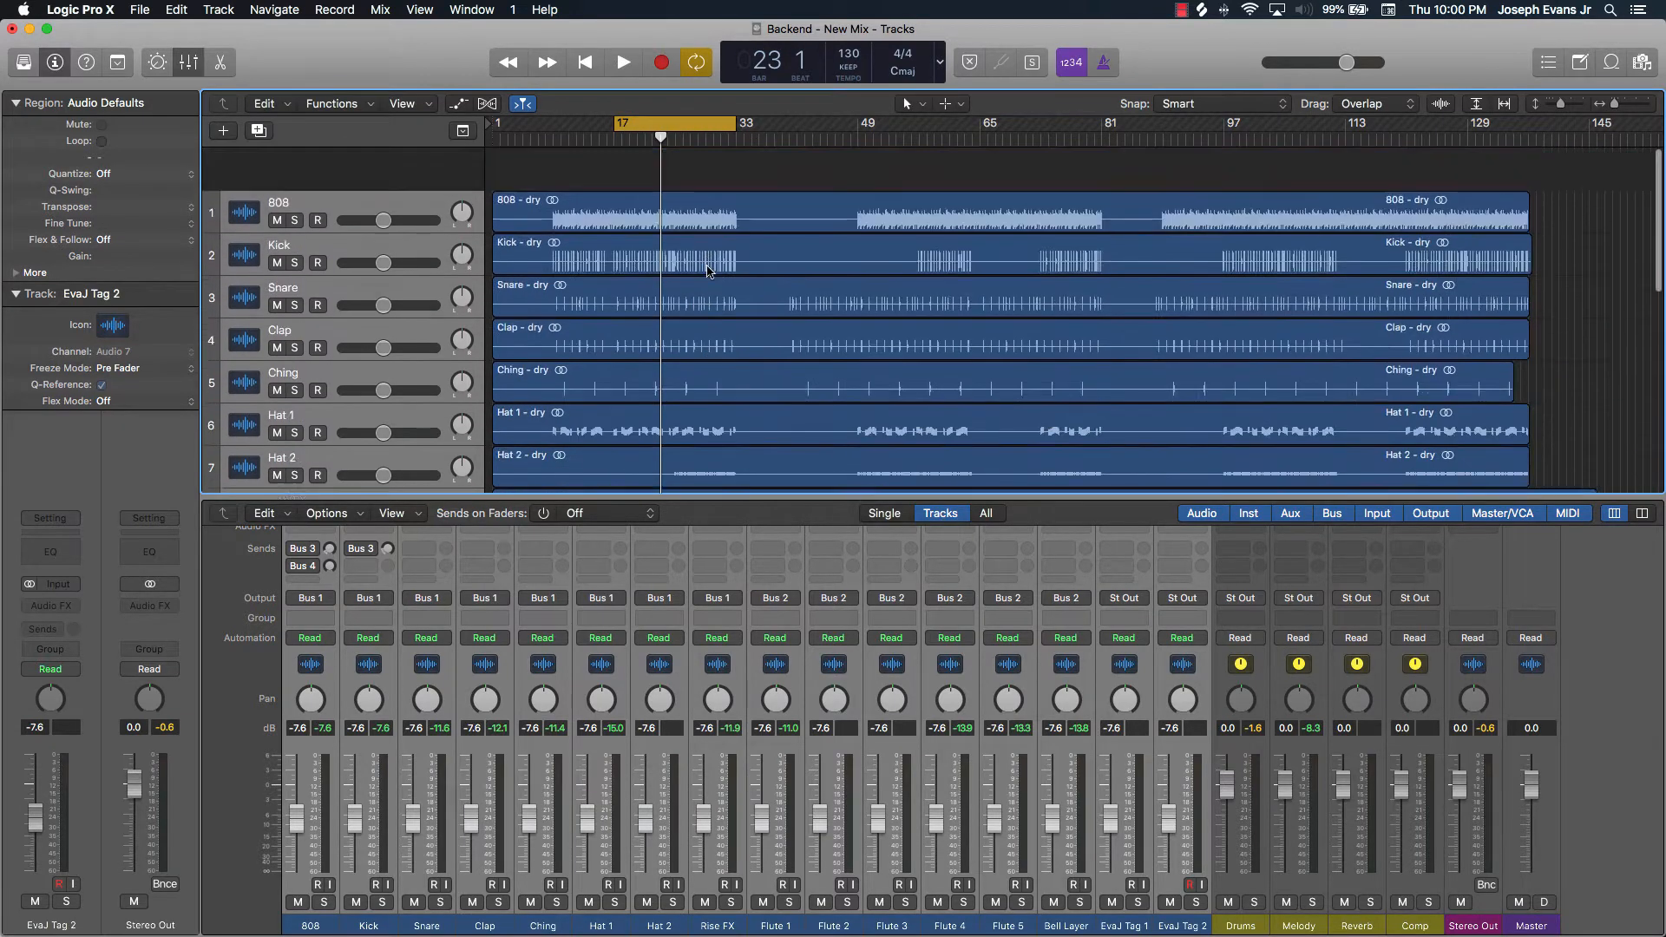
scroll(708, 271, "down", 10)
scroll(707, 271, "up", 5)
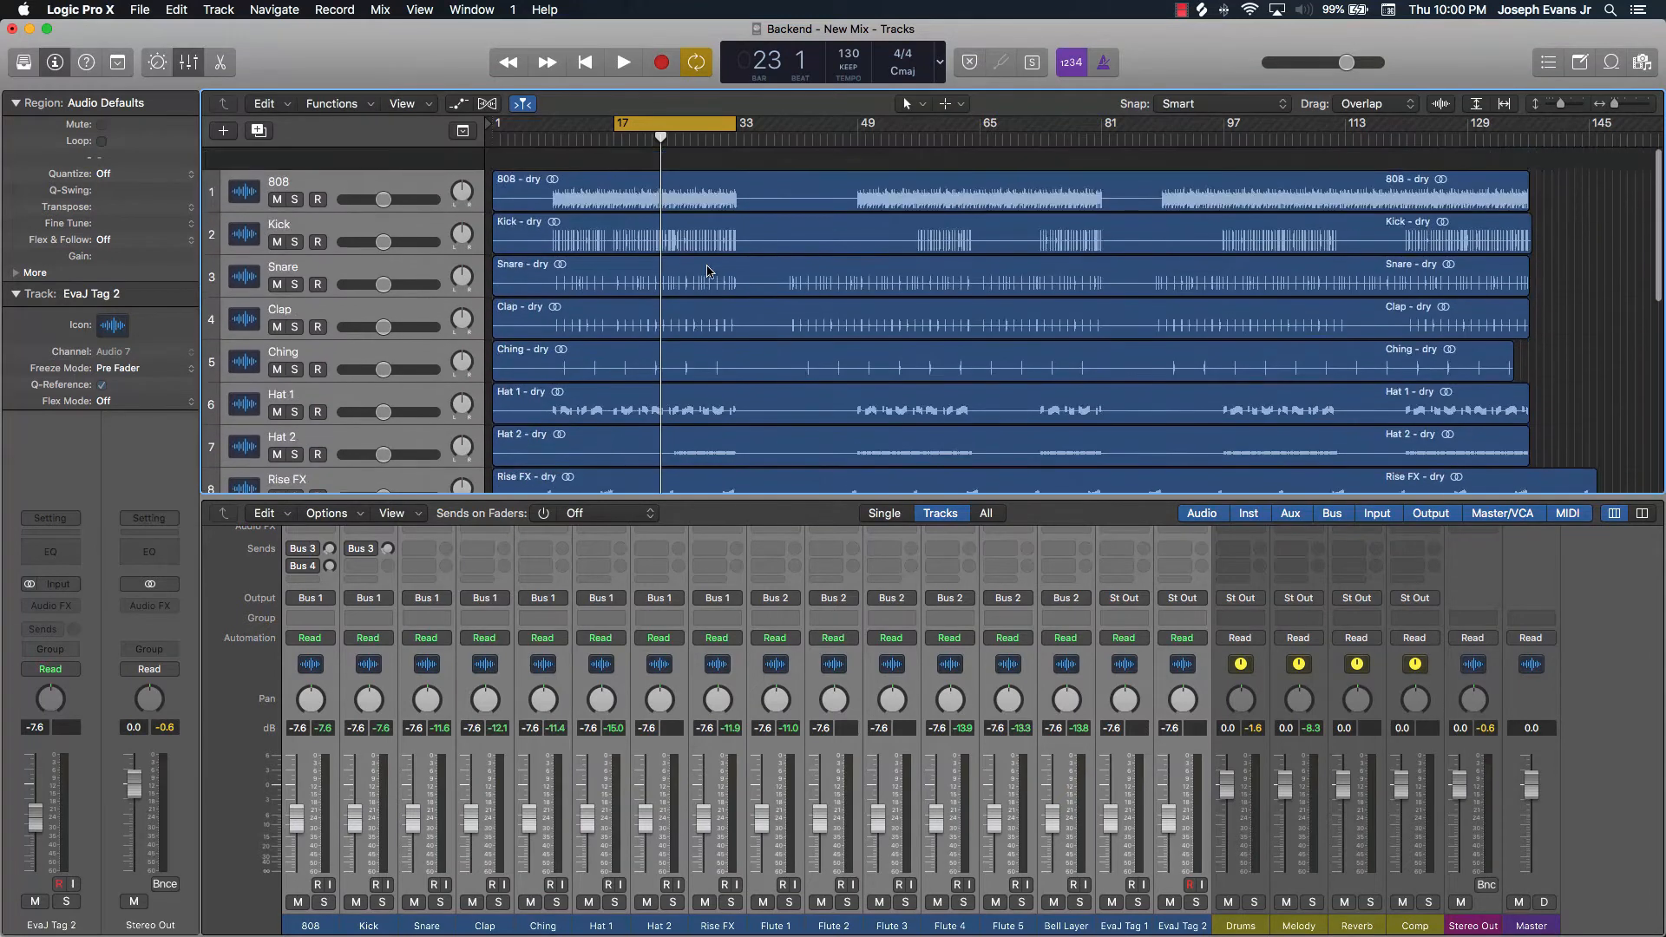
scroll(707, 271, "down", 3)
scroll(708, 271, "up", 8)
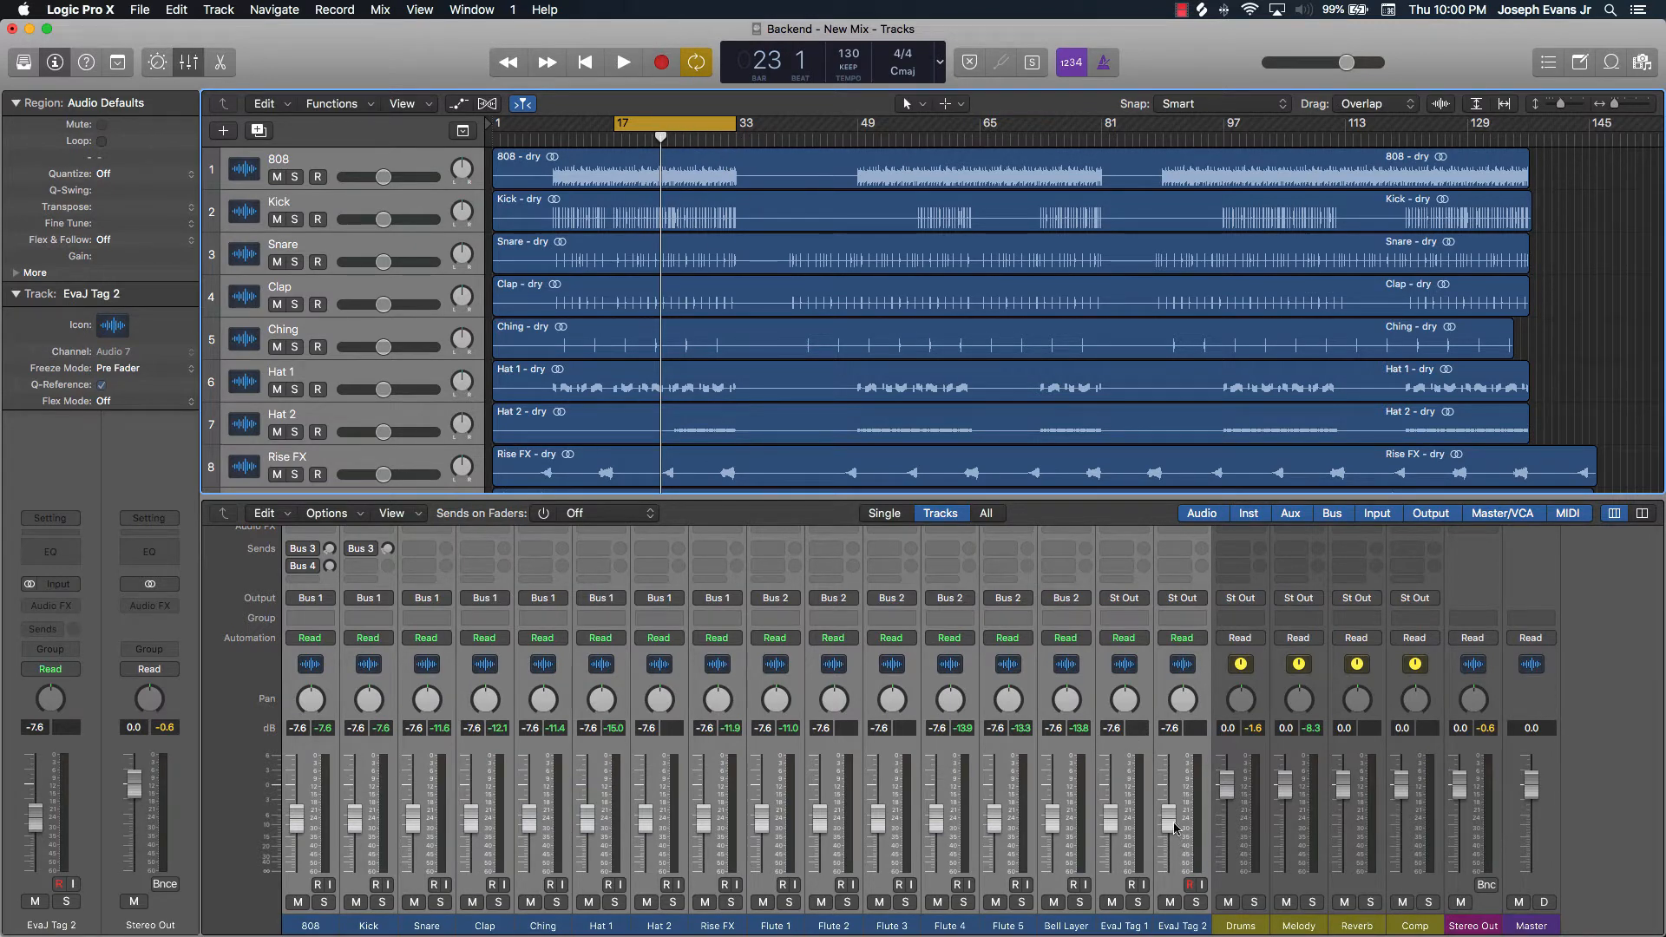
left_click_drag(1171, 823, 1163, 920)
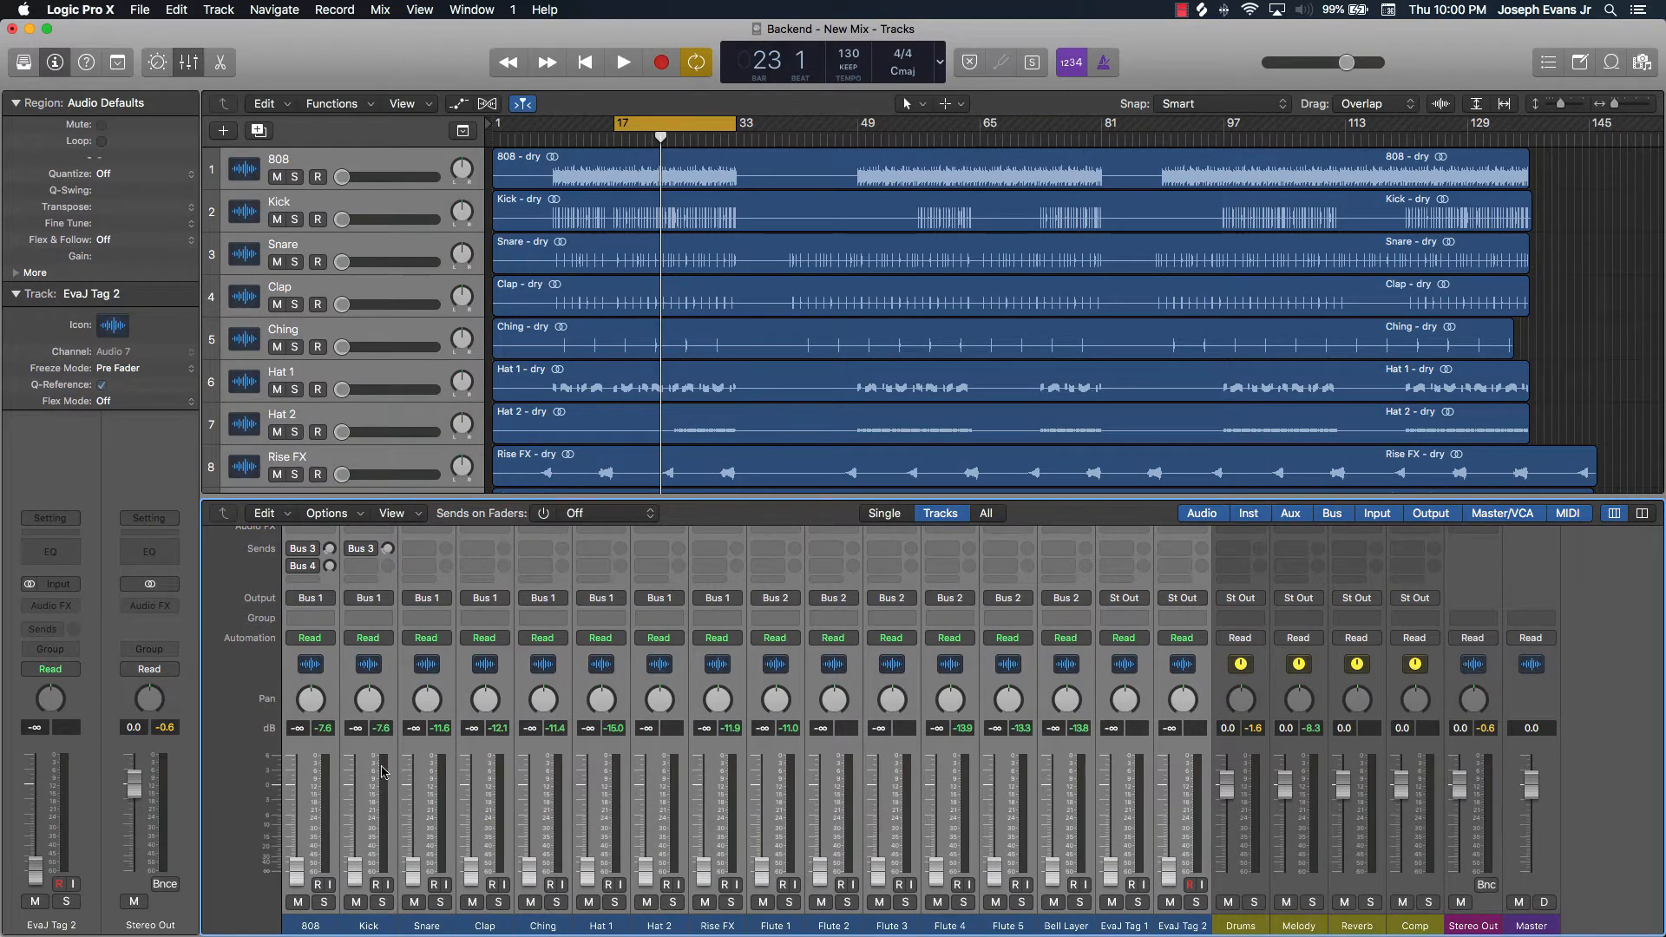
left_click(402, 927)
left_click(1566, 286)
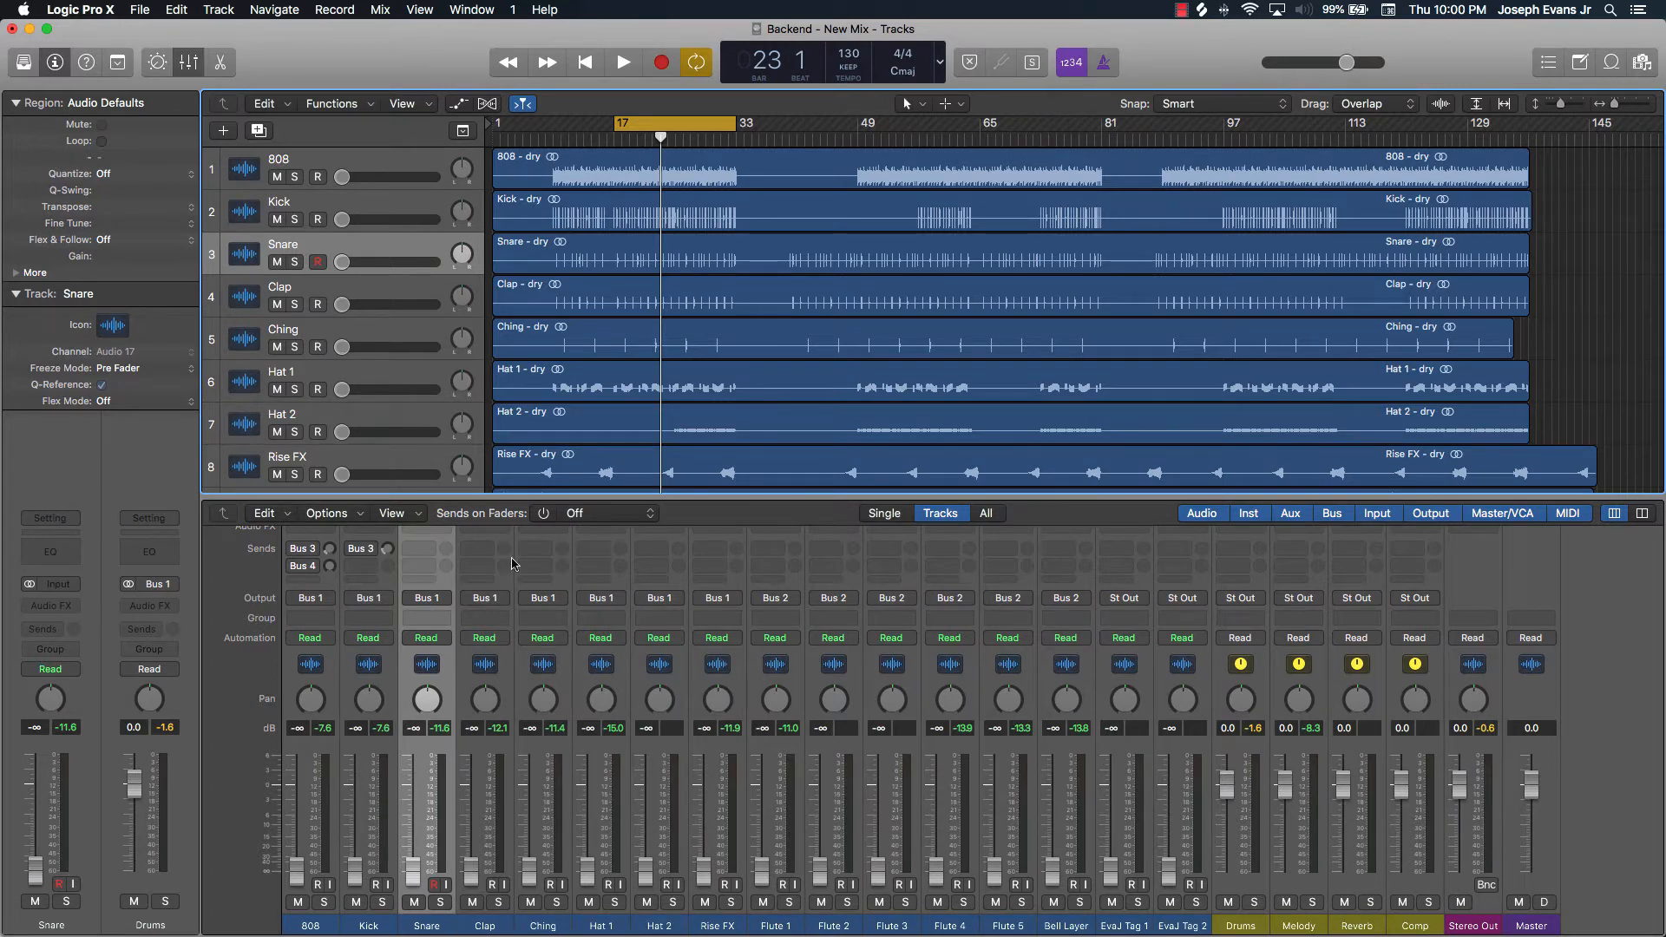
Bring the Kick fader up to -1.4 dB while auditioning the arrangement, clearing the peak levels along the way
key("space")
left_click_drag(354, 867, 365, 730)
left_click(381, 729)
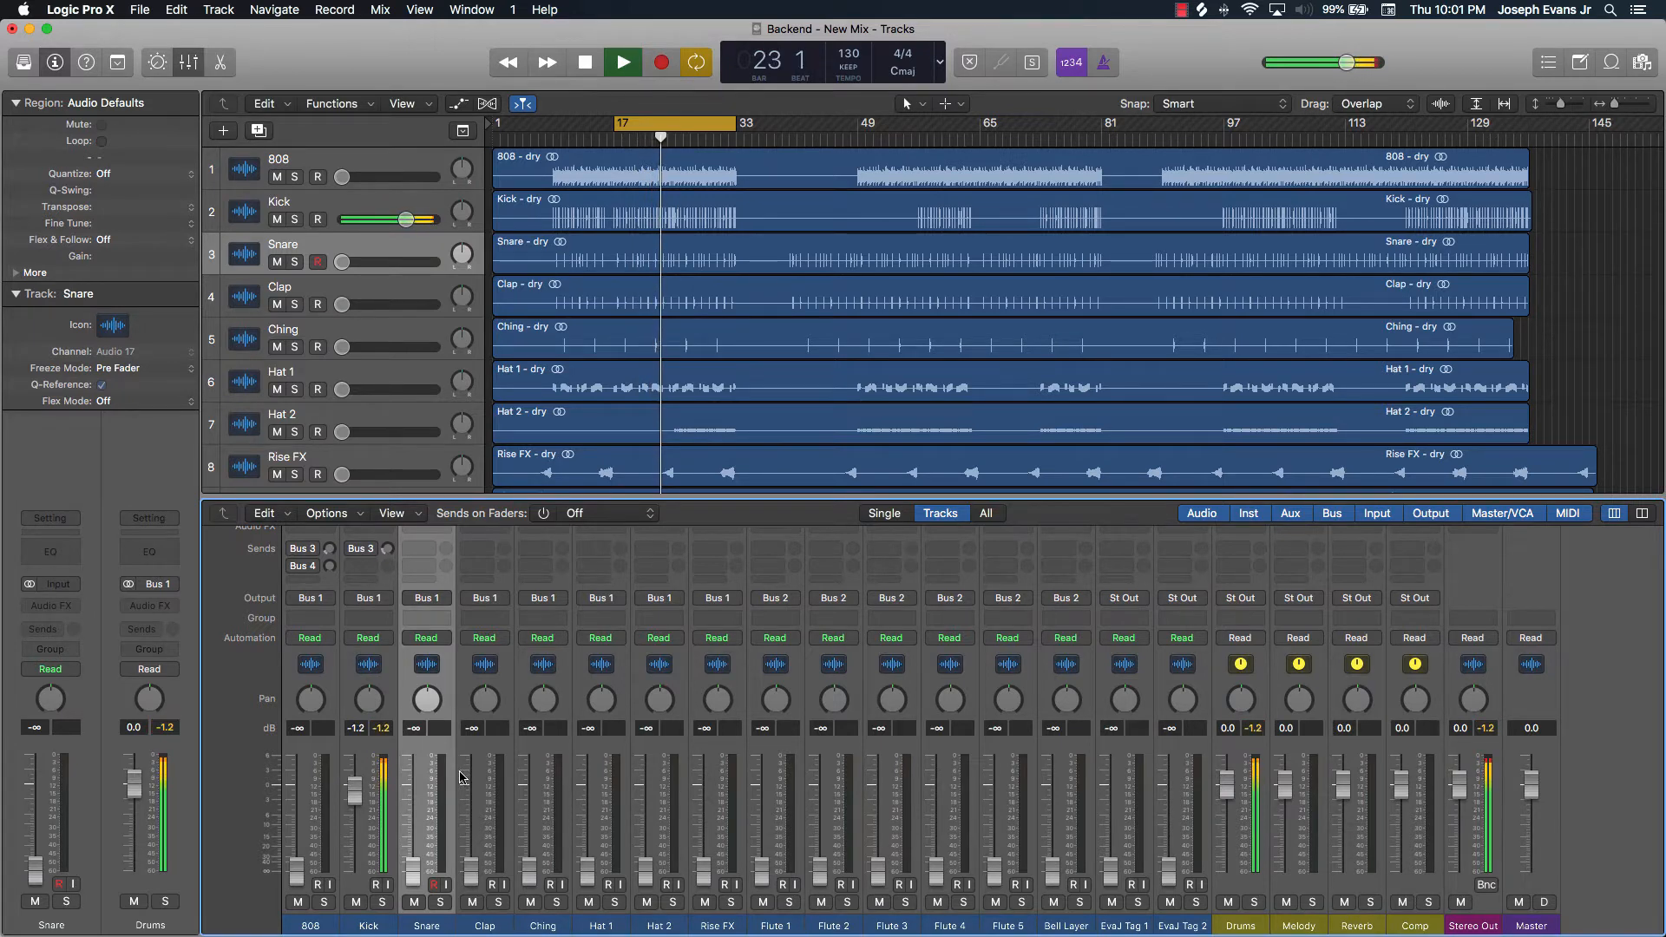
key("space")
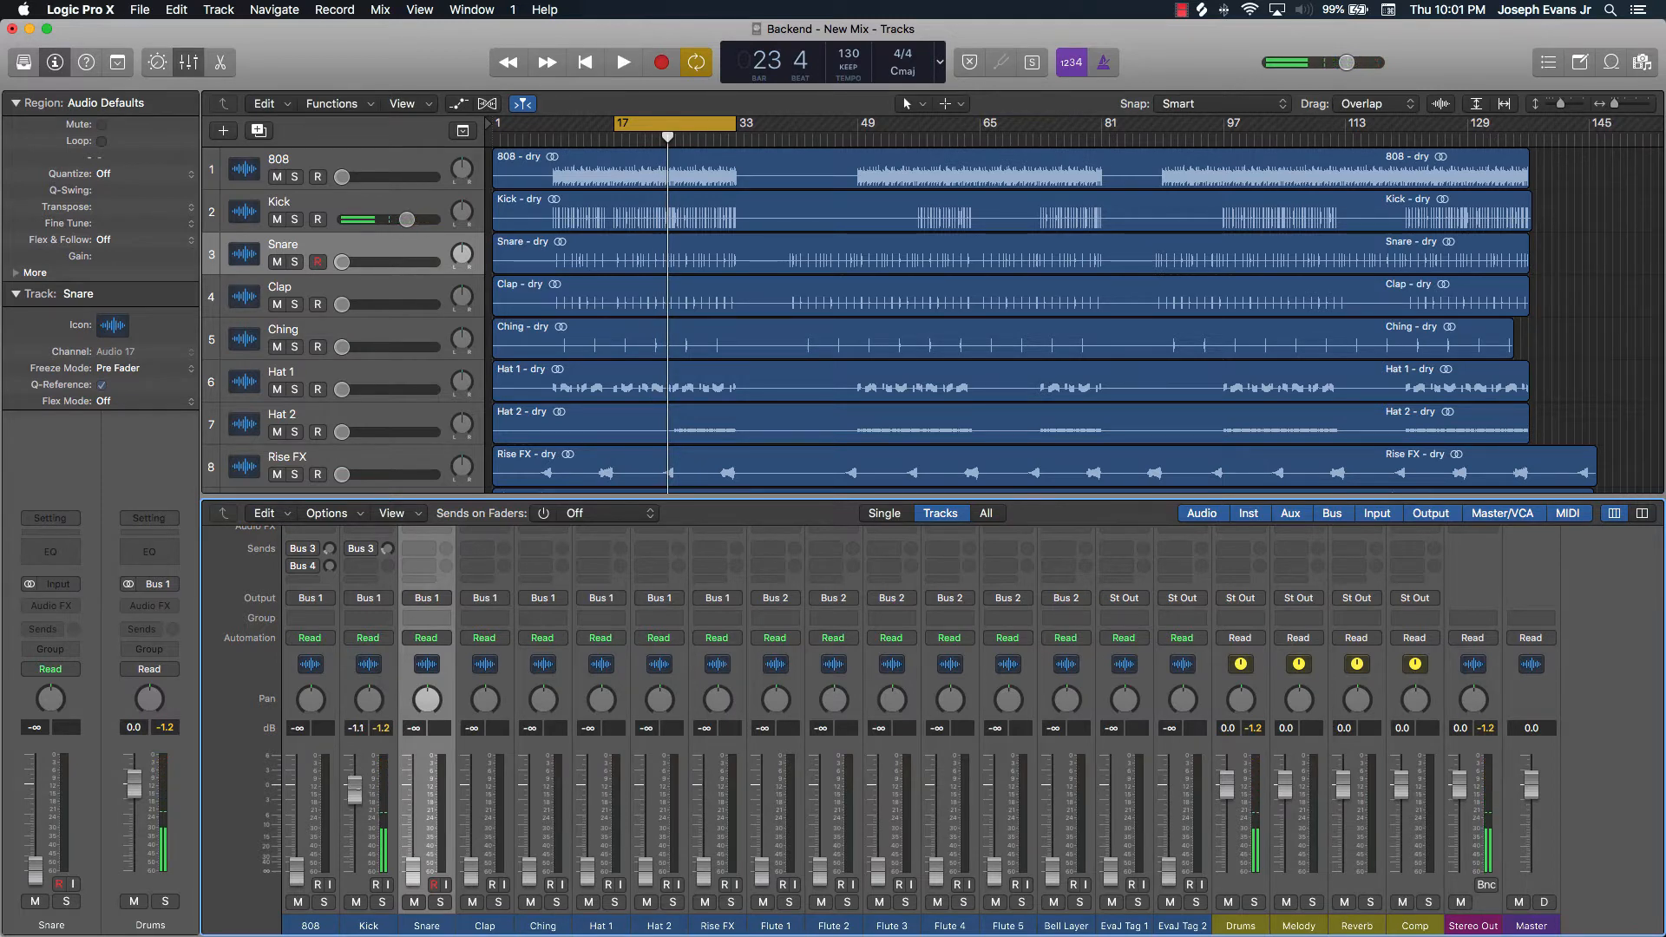
mouse_move(355, 790)
left_mouse_down()
mouse_move(355, 757)
mouse_move(355, 792)
left_mouse_up()
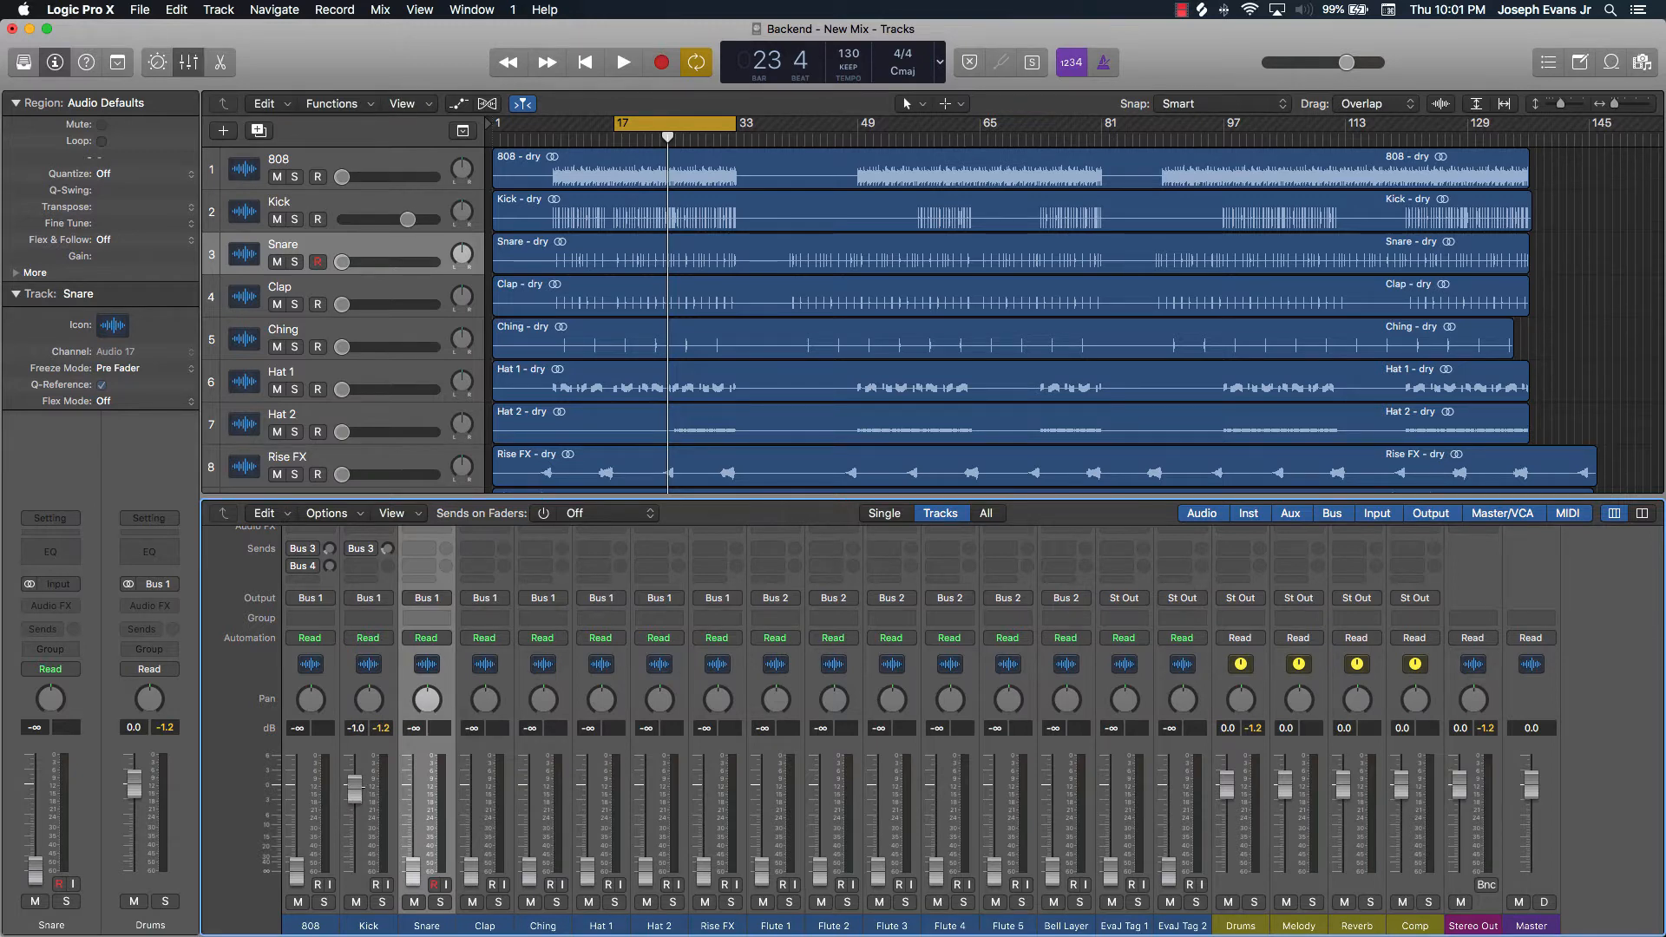
mouse_move(355, 787)
left_mouse_down()
mouse_move(355, 868)
mouse_move(355, 792)
left_mouse_up()
mouse_move(355, 792)
left_mouse_down()
mouse_move(355, 773)
mouse_move(355, 801)
left_mouse_up()
mouse_move(355, 795)
left_mouse_down()
mouse_move(355, 779)
mouse_move(355, 801)
left_mouse_up()
key("space")
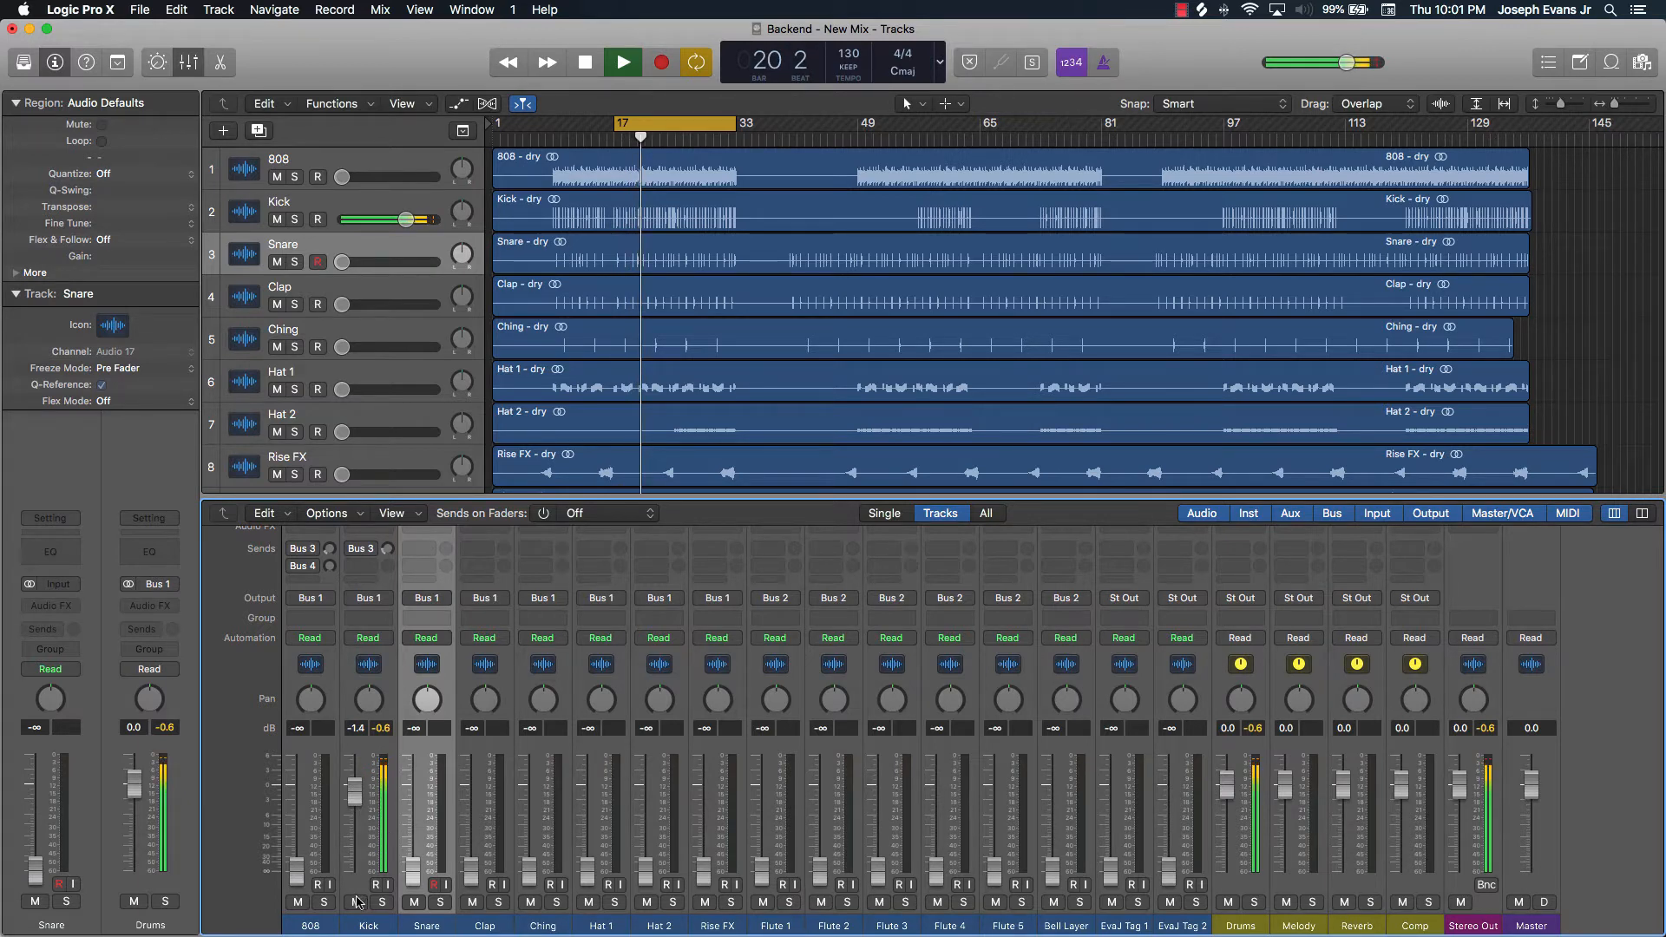
key("space")
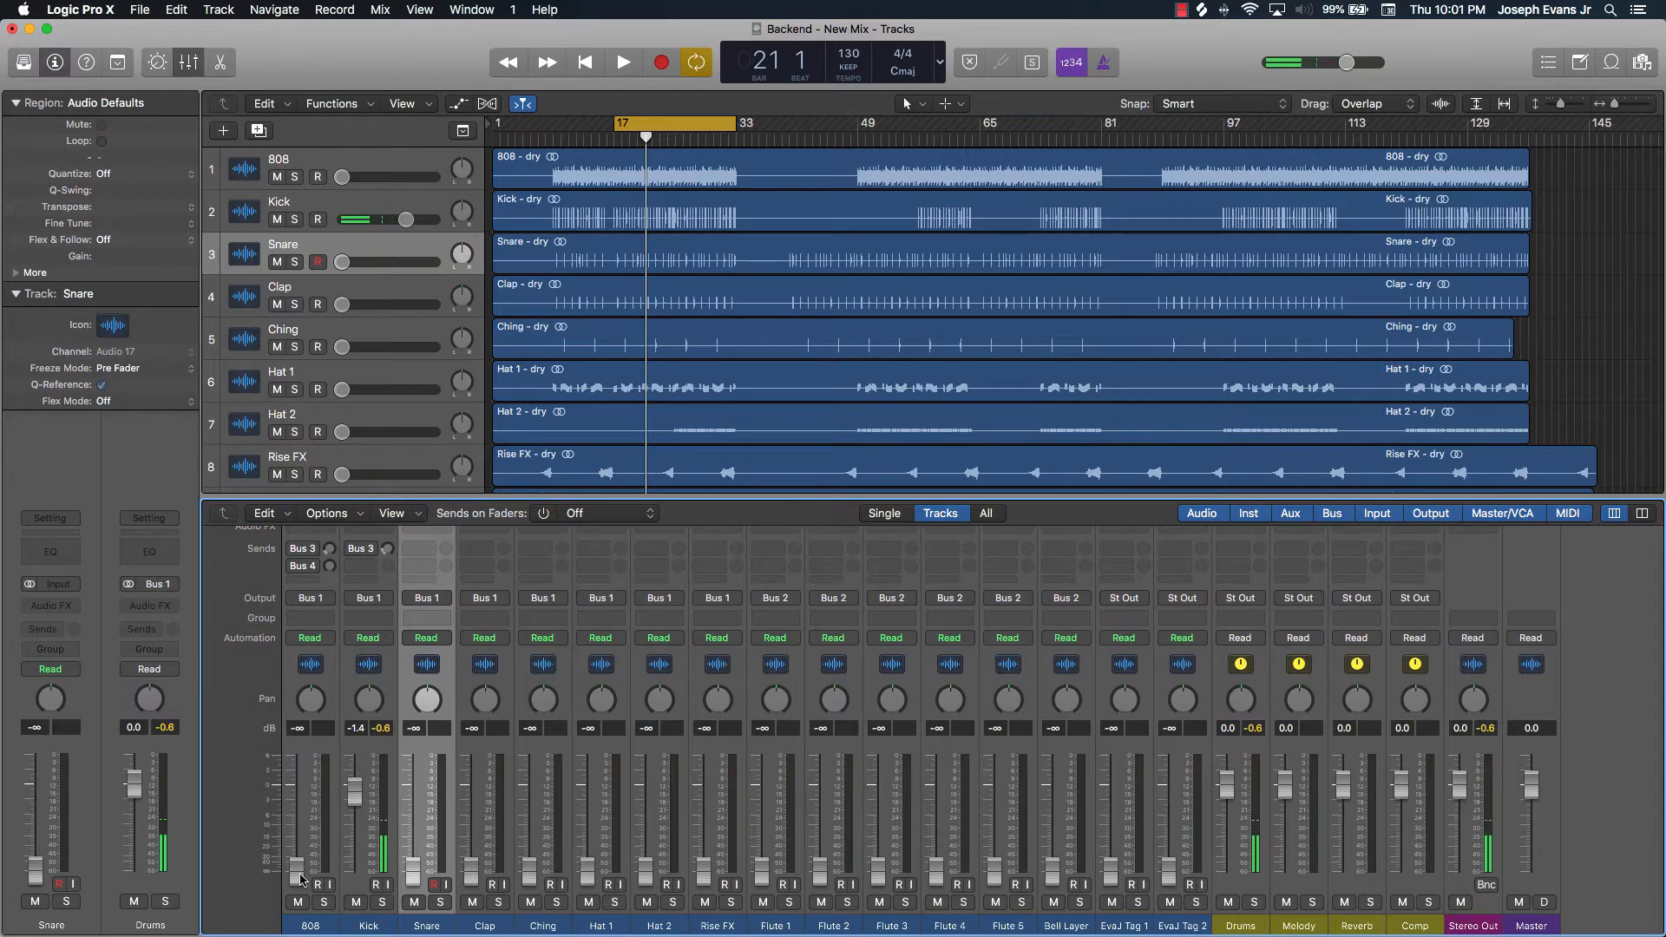
Raise the 808 fader to about -6.8 dB while playing it together with the Kick
key("space")
left_click_drag(300, 870, 300, 817)
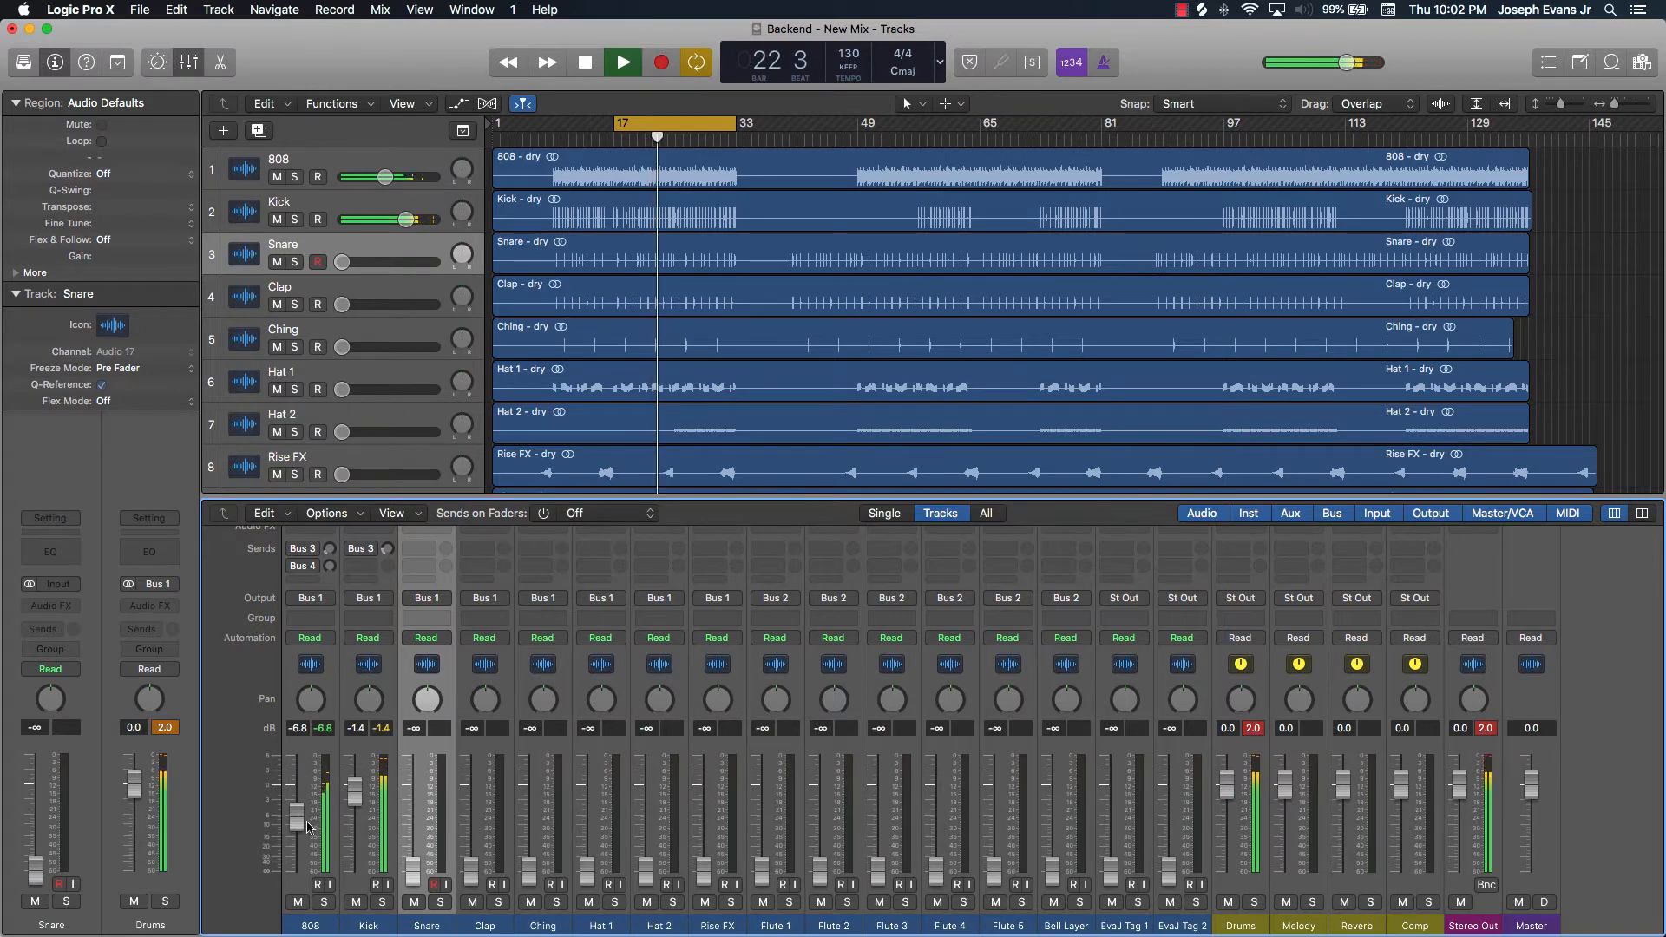
key("space")
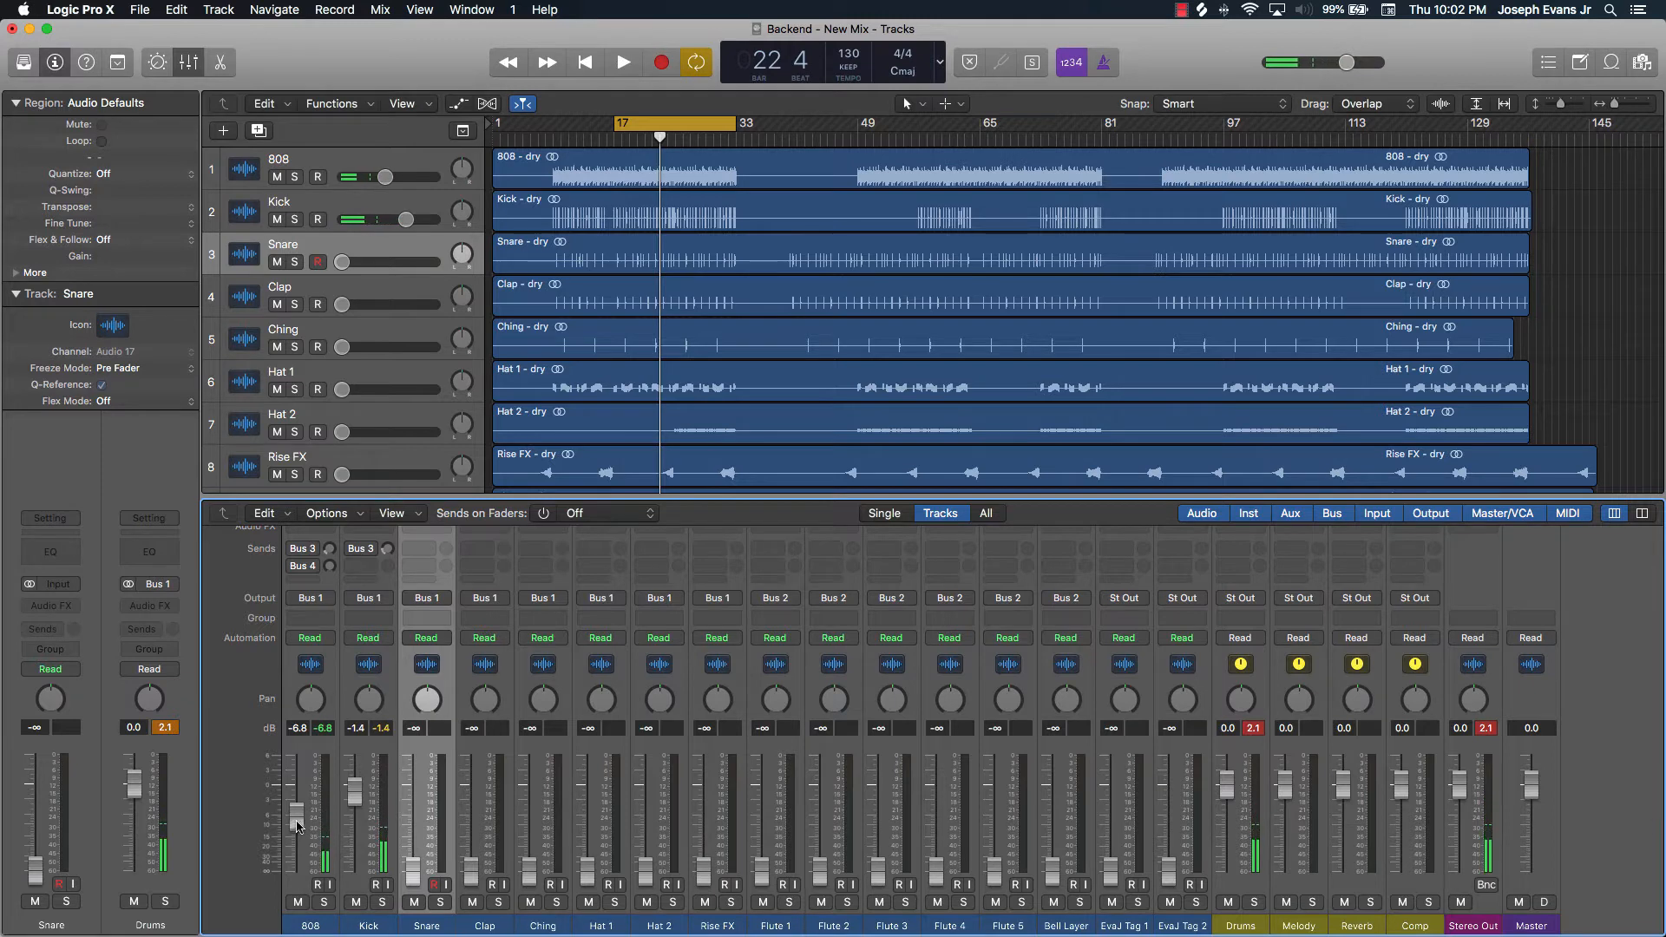
Try the 808 fader at 4.3 dB and play the cycled section briefly with the Kick
left_click_drag(298, 828, 297, 777)
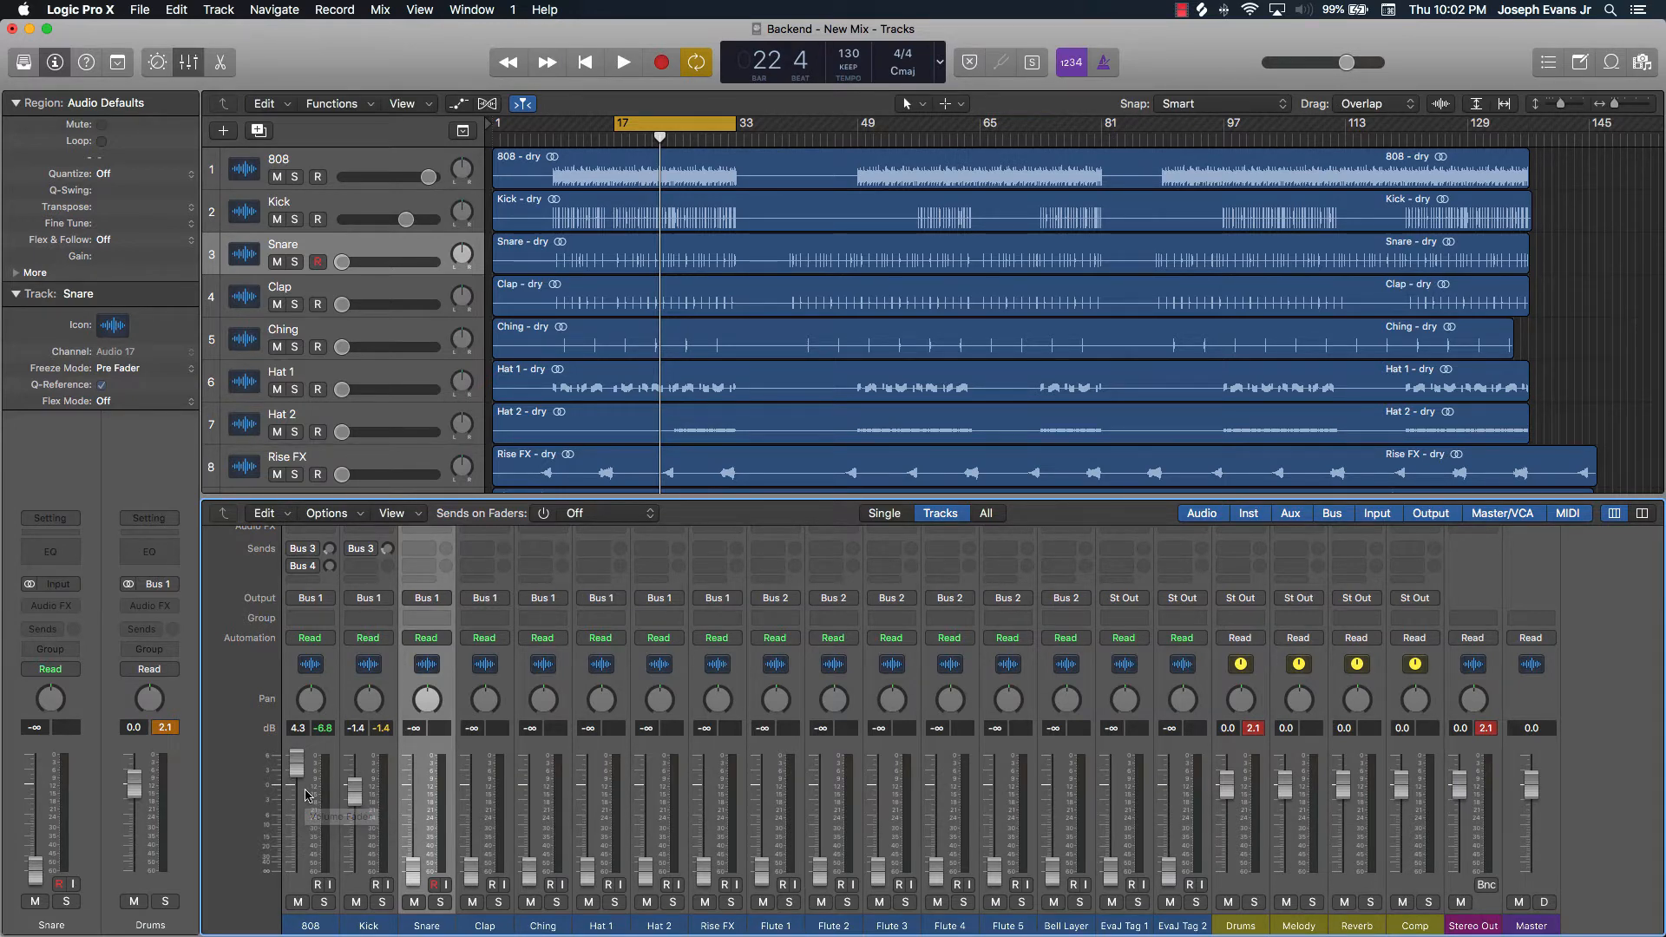
key("space")
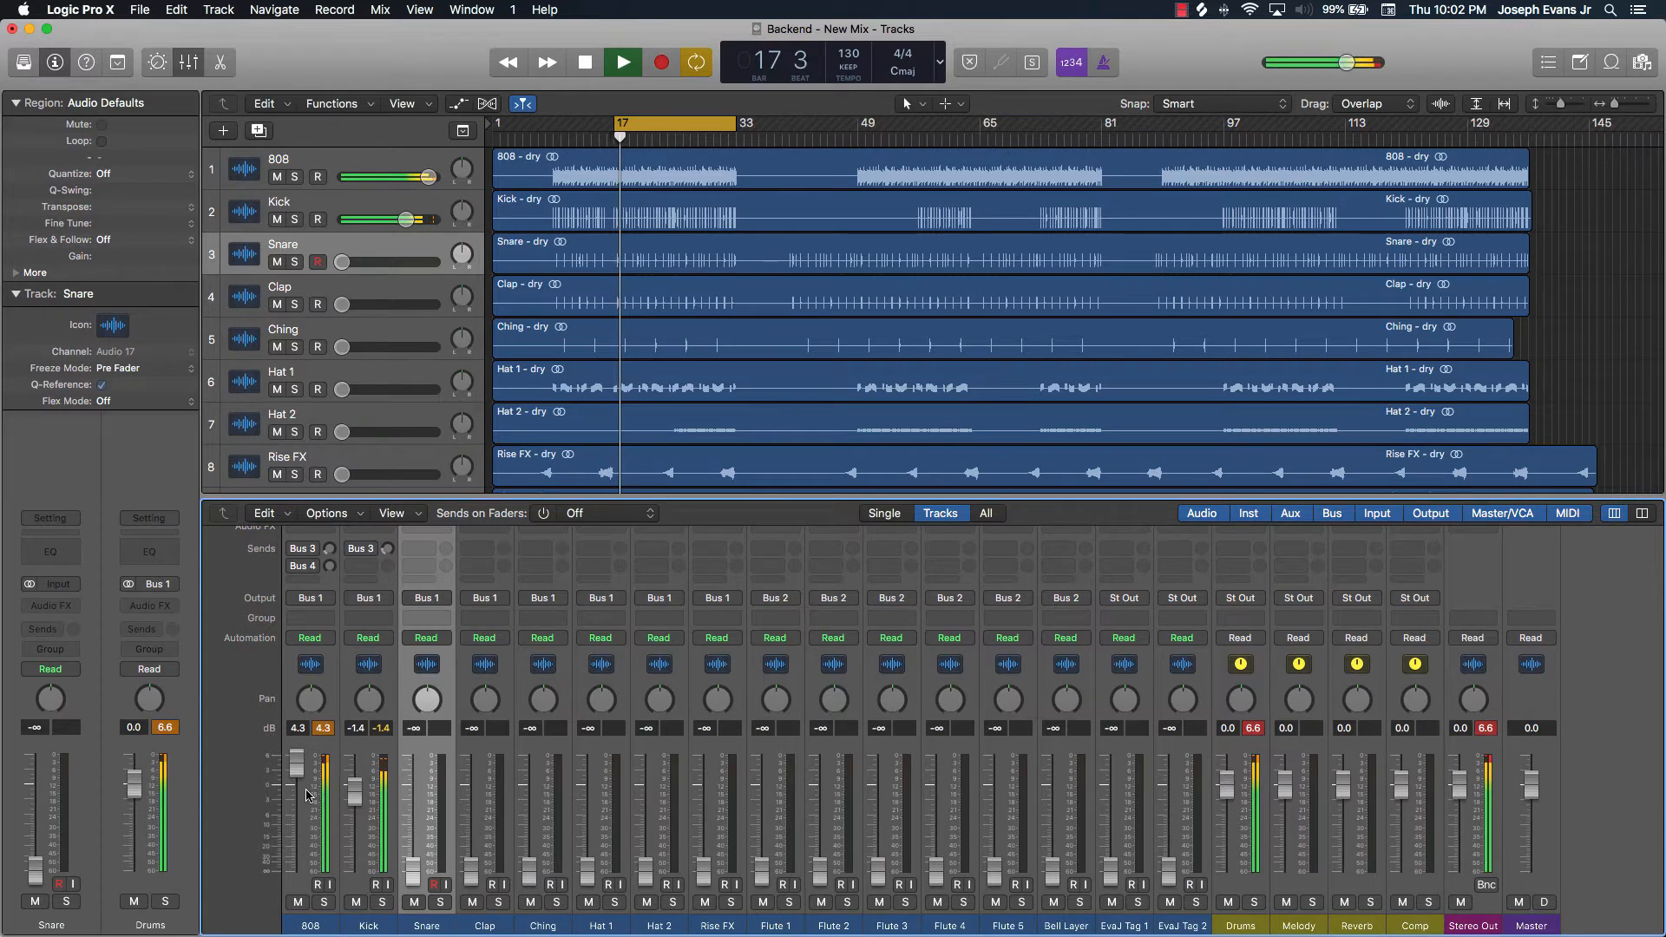
key("space")
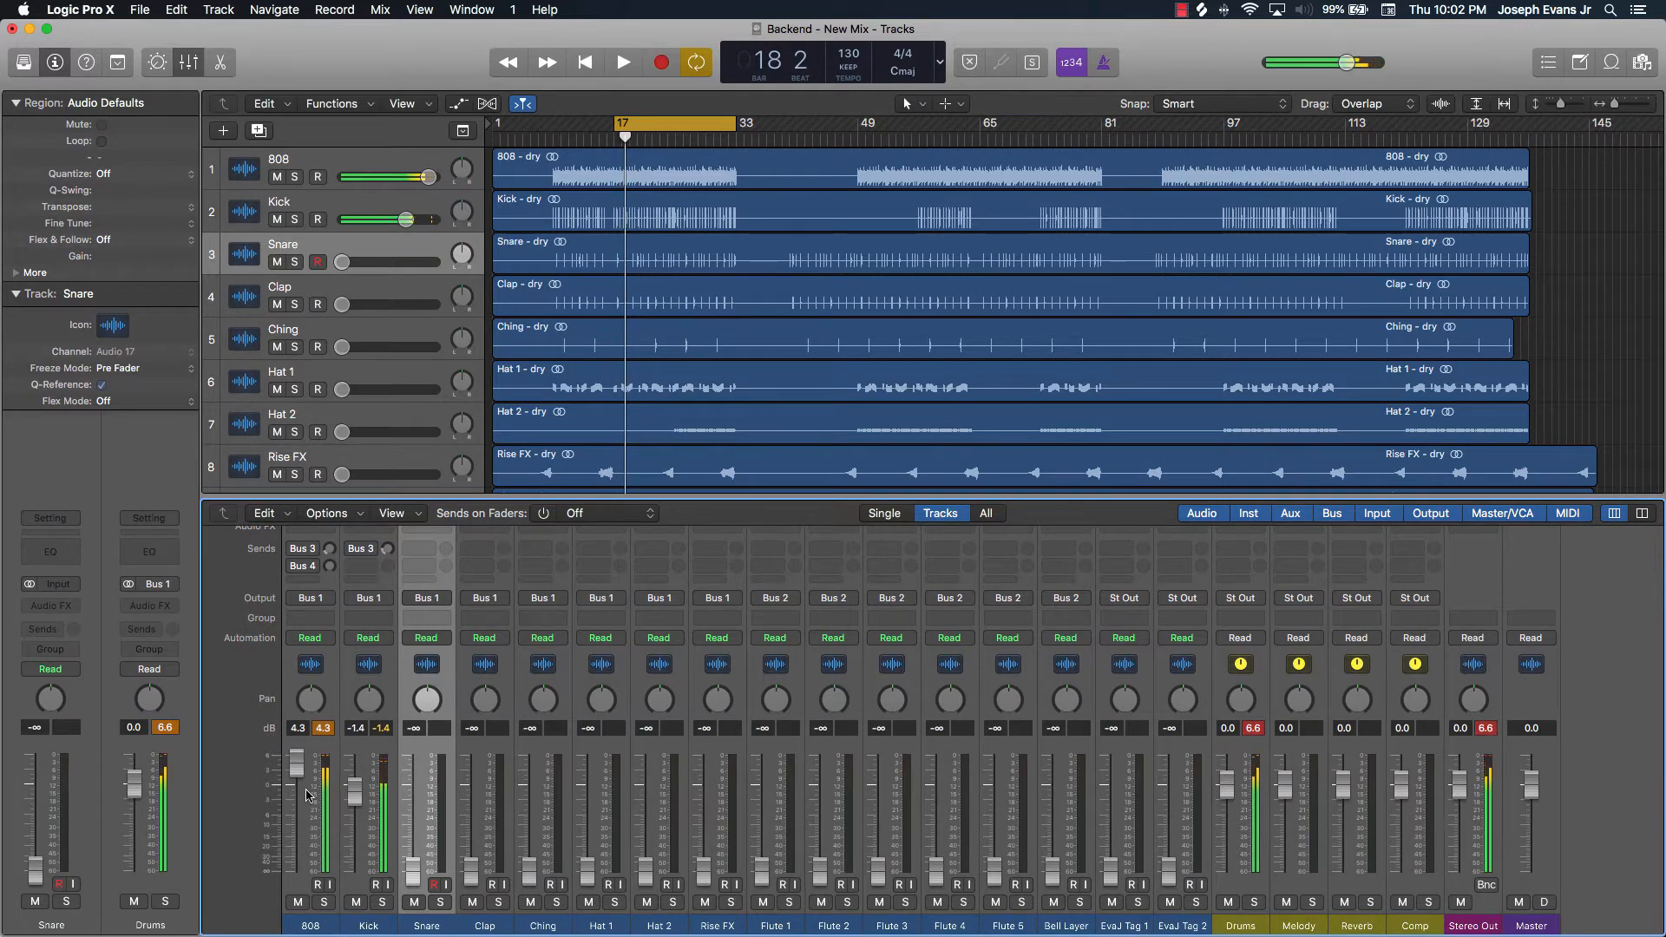
Clear the peak level displays and set the 808 fader to -6.0 dB
left_click(324, 729)
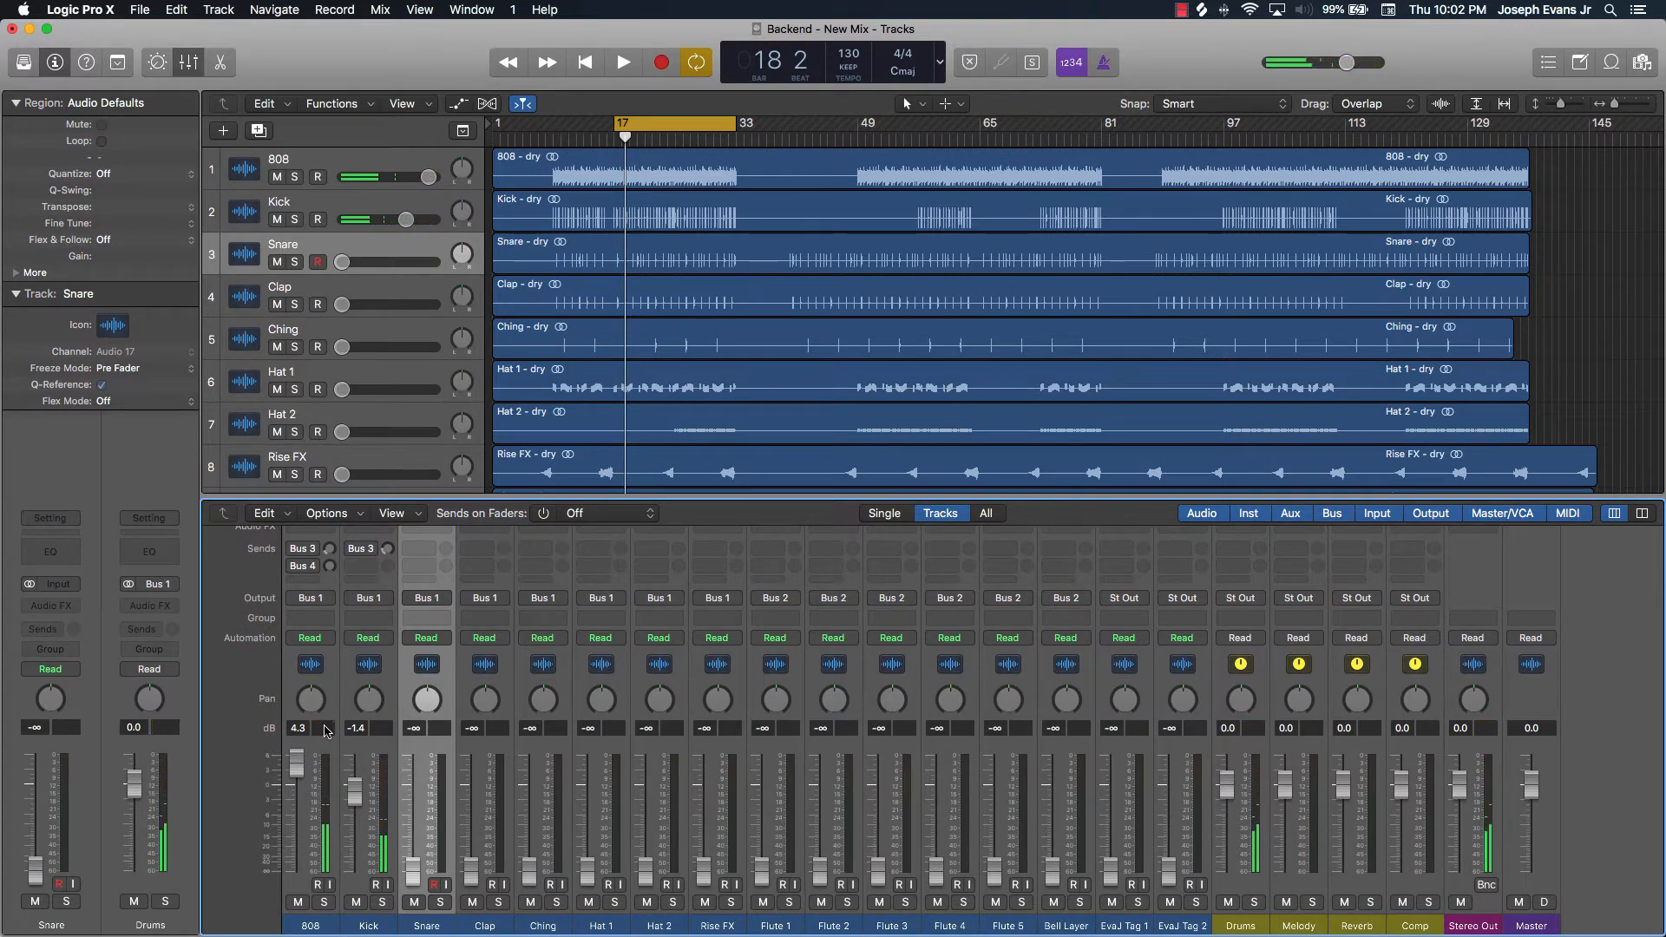
left_click_drag(297, 764, 297, 813)
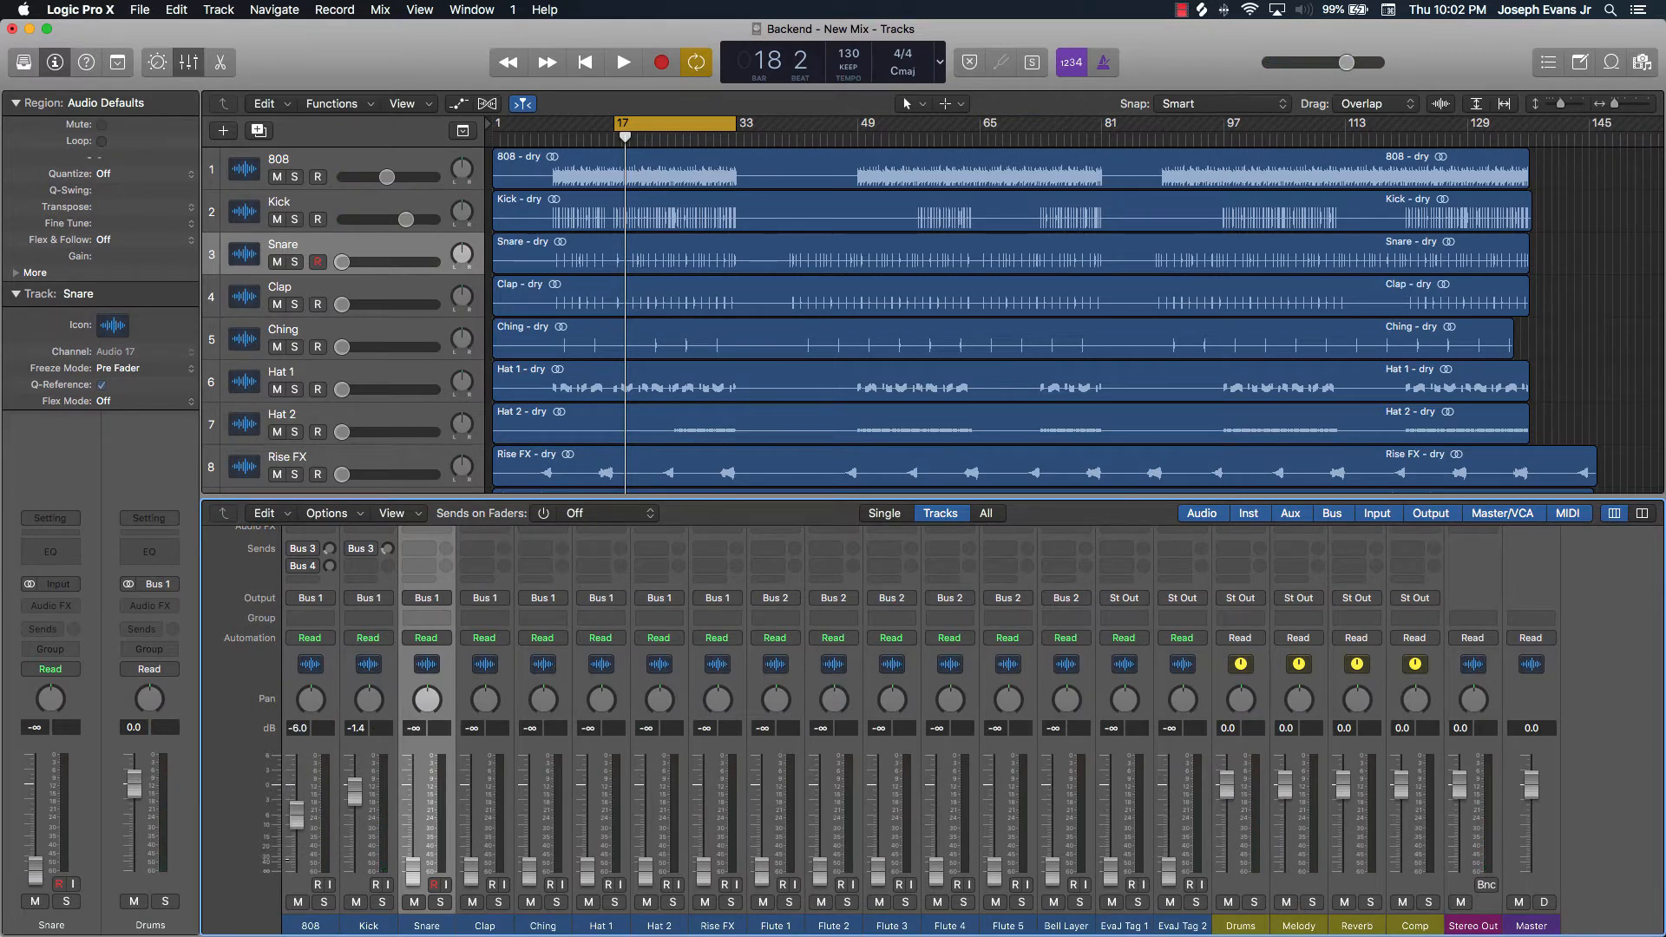
Play the cycled section and set the 808 fader to -4.6 dB against the Kick
key("space")
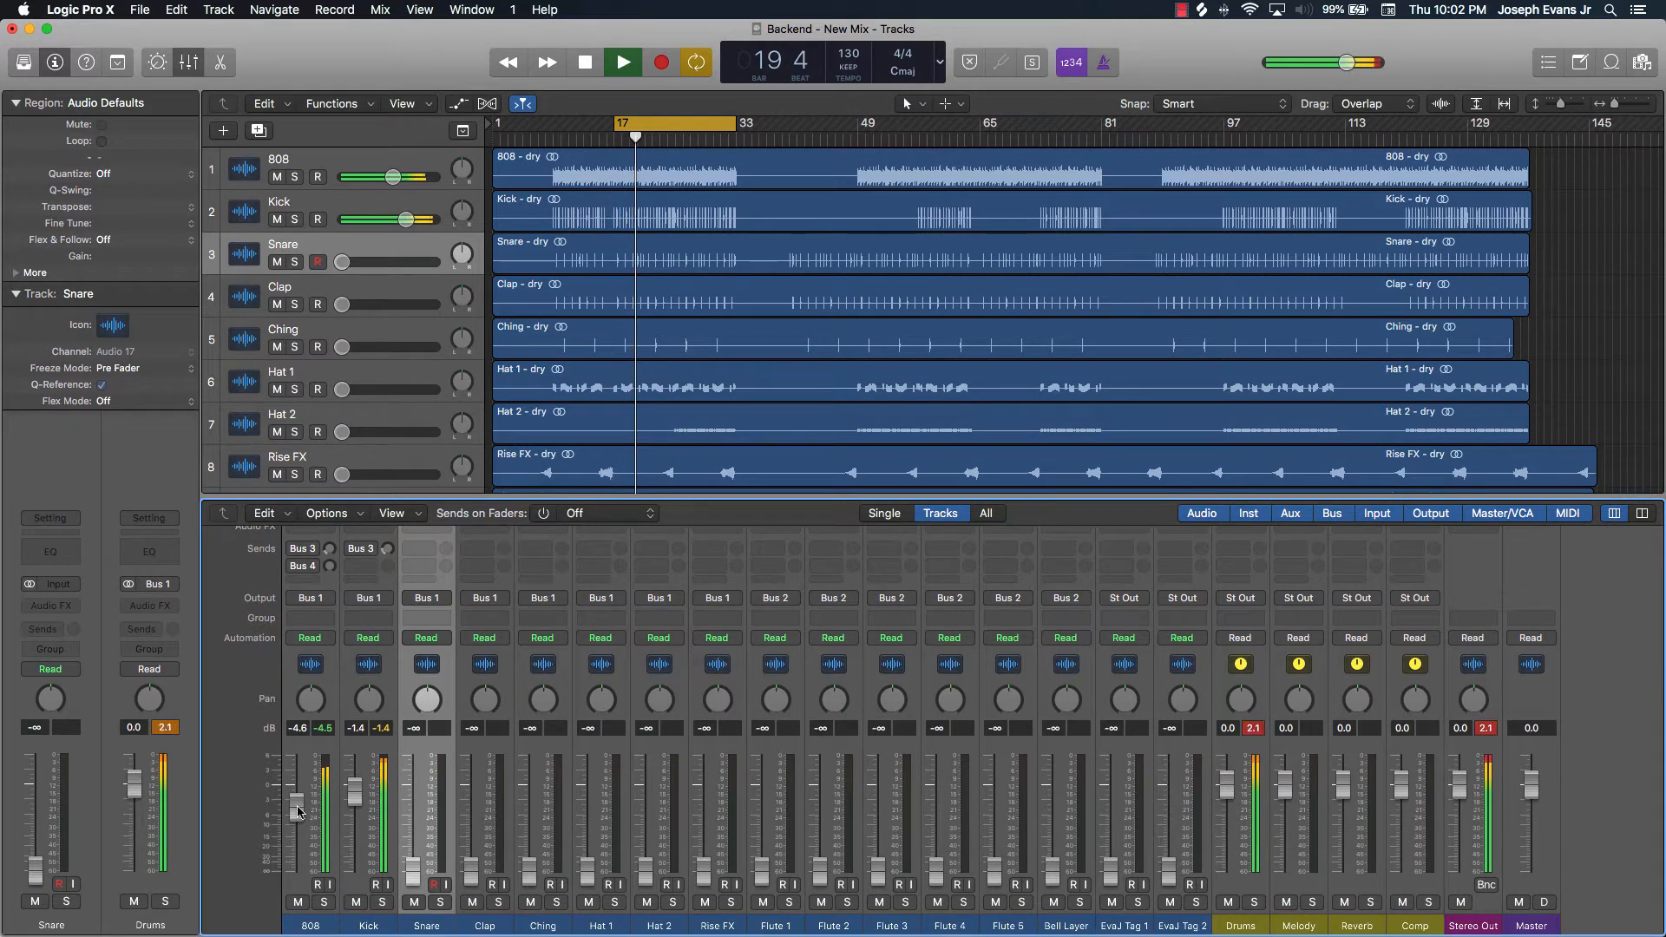
key("space")
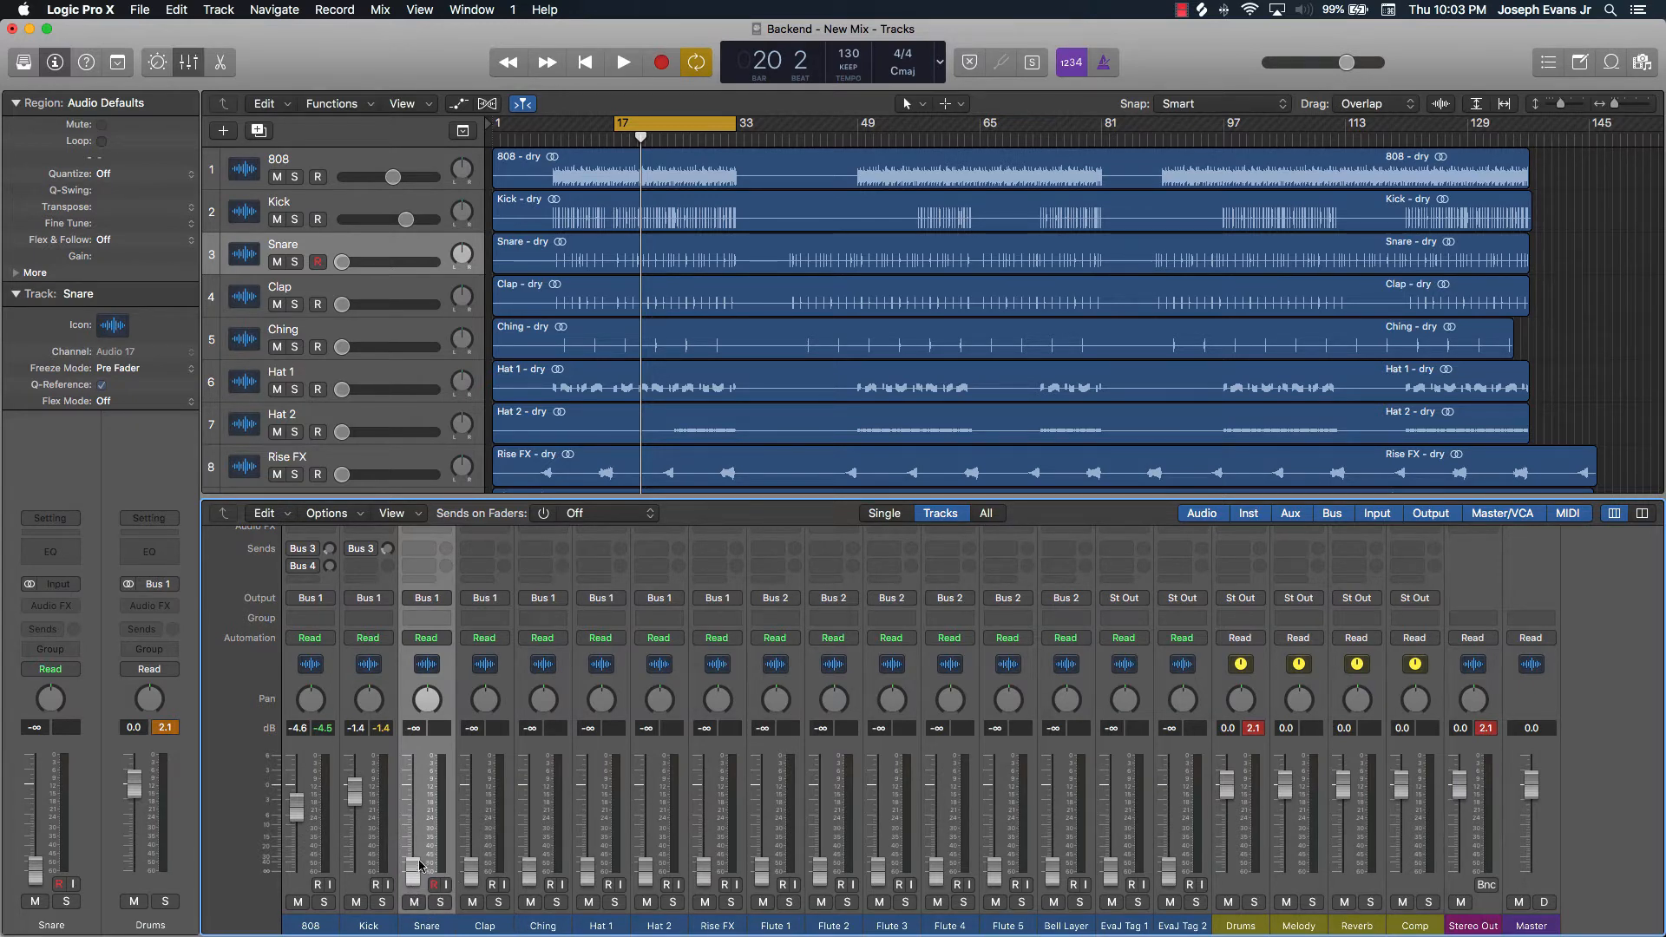
Bring the Snare fader up to -2.8 dB while playing it with the 808 and Kick
key("space")
left_click_drag(413, 870, 413, 797)
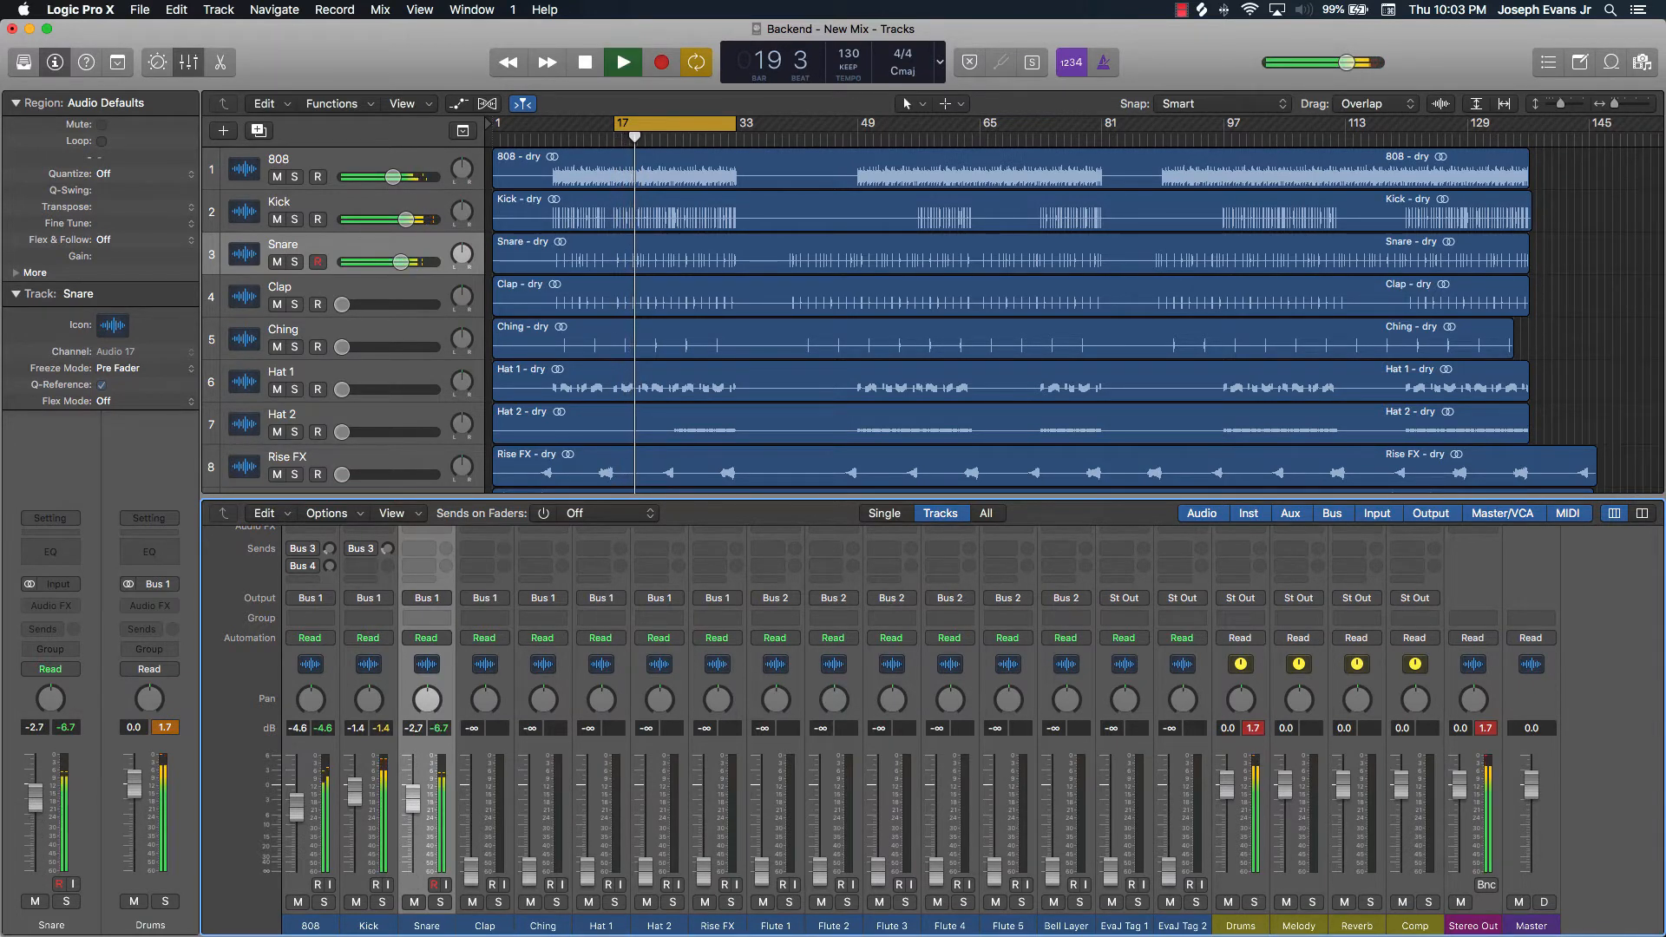
left_click_drag(416, 730, 417, 731)
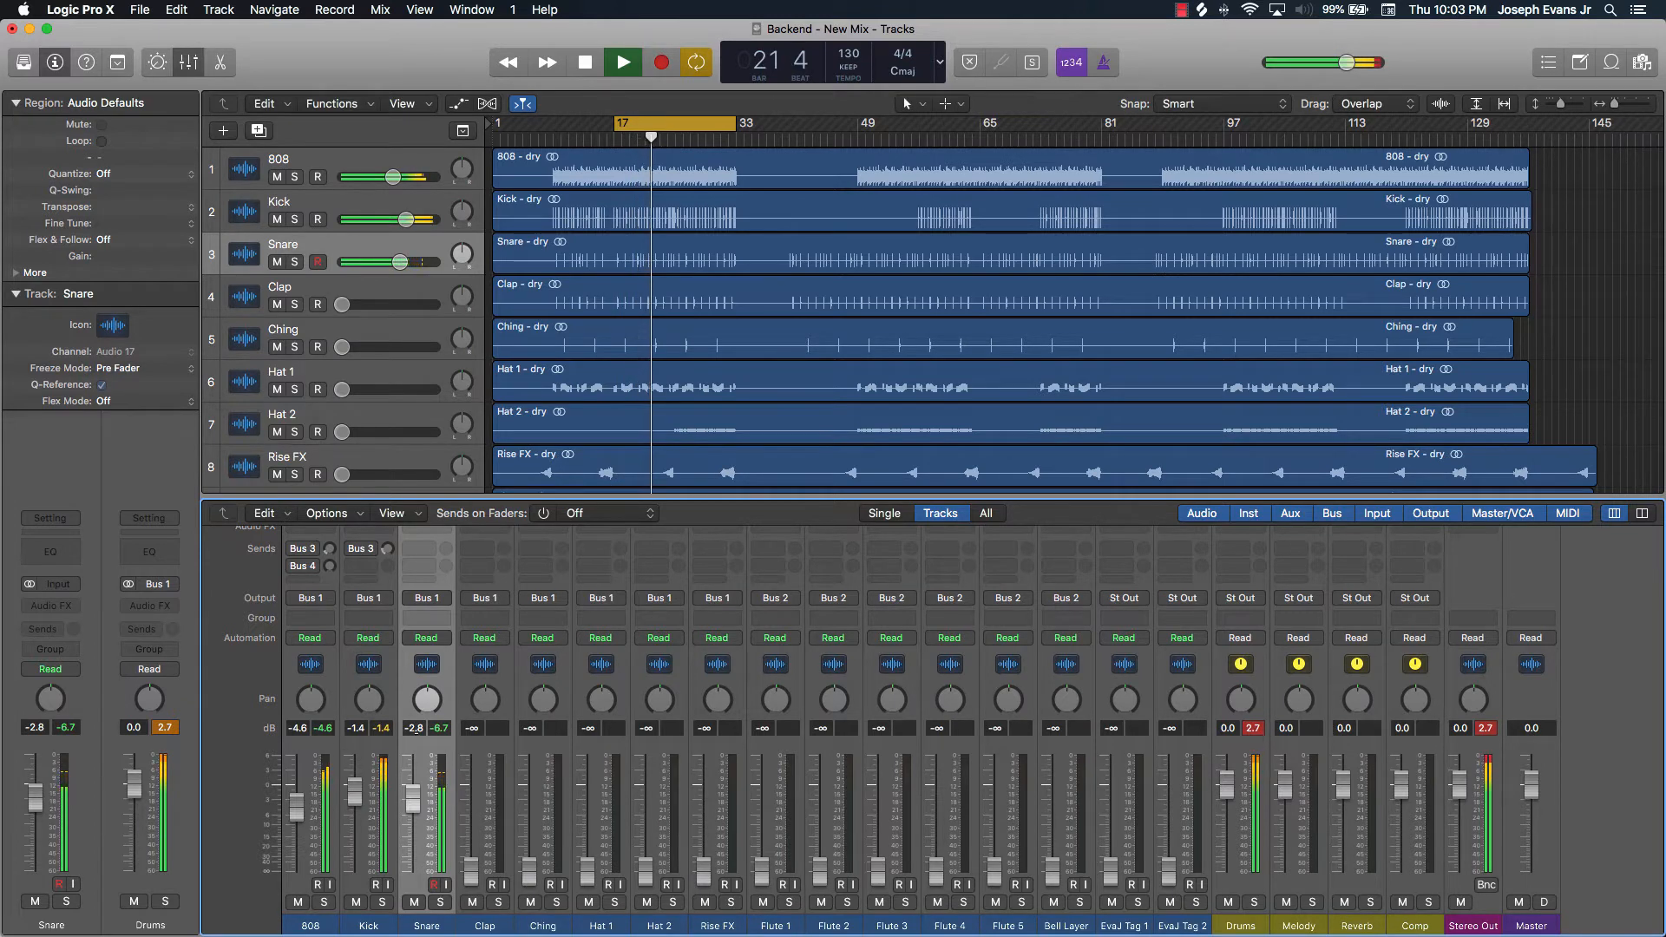
key("space")
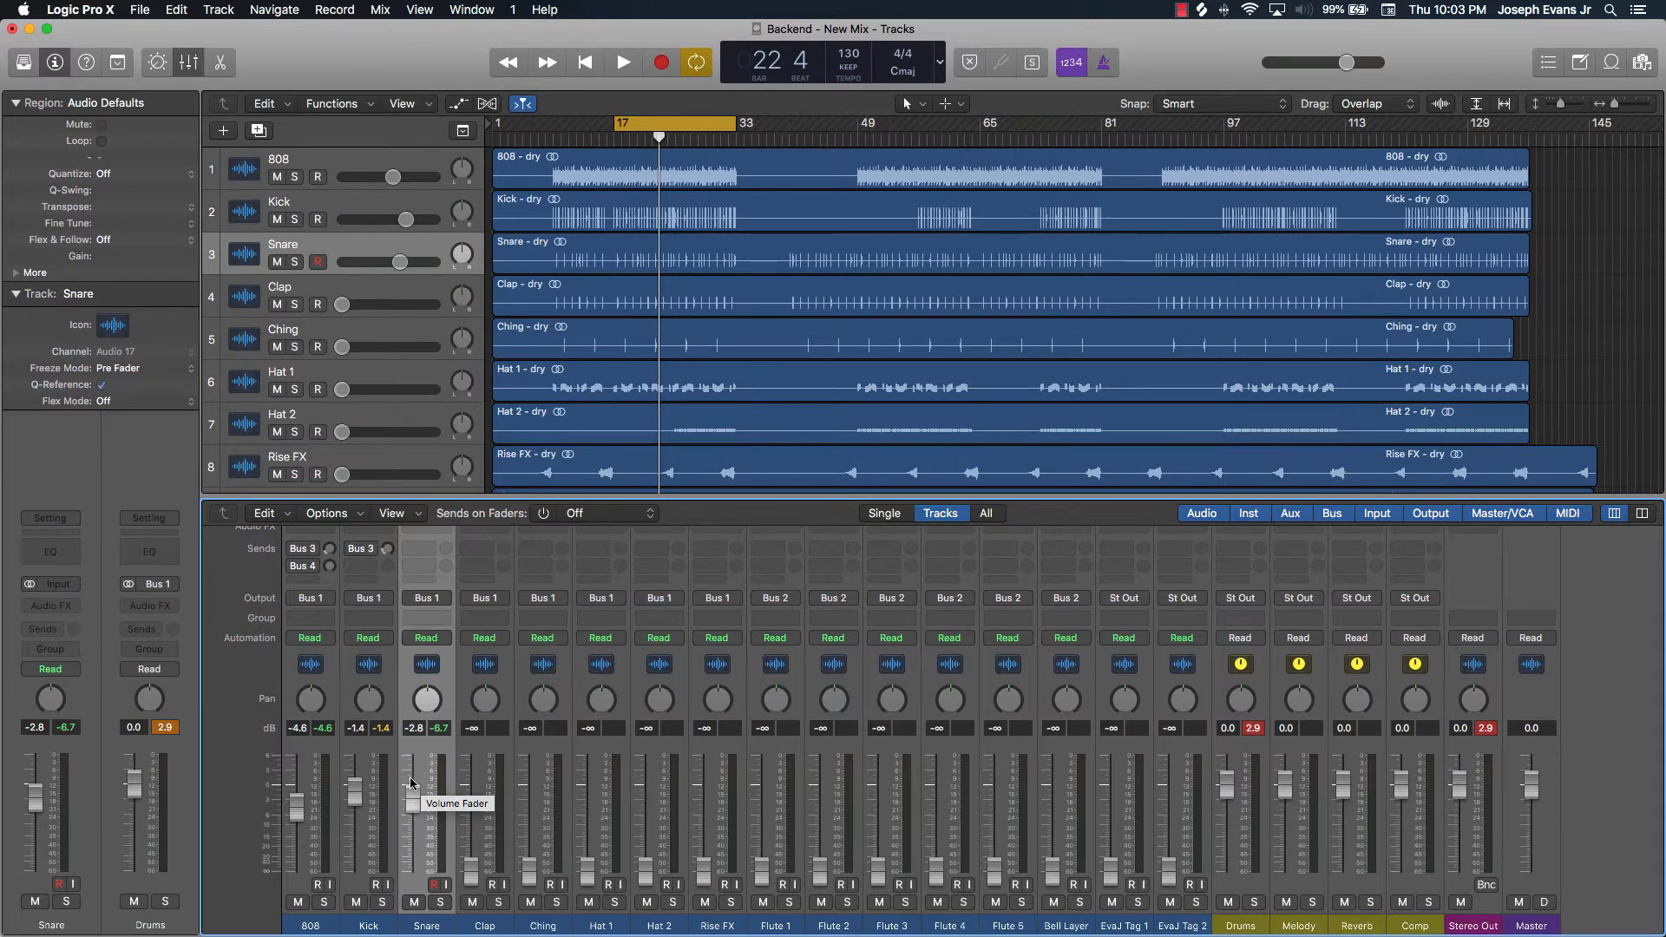
Fine-tune the Snare fader to -2.5 dB while listening to the cycled section again
mouse_move(412, 813)
left_mouse_down()
mouse_move(413, 842)
mouse_move(412, 778)
mouse_move(412, 795)
left_mouse_up()
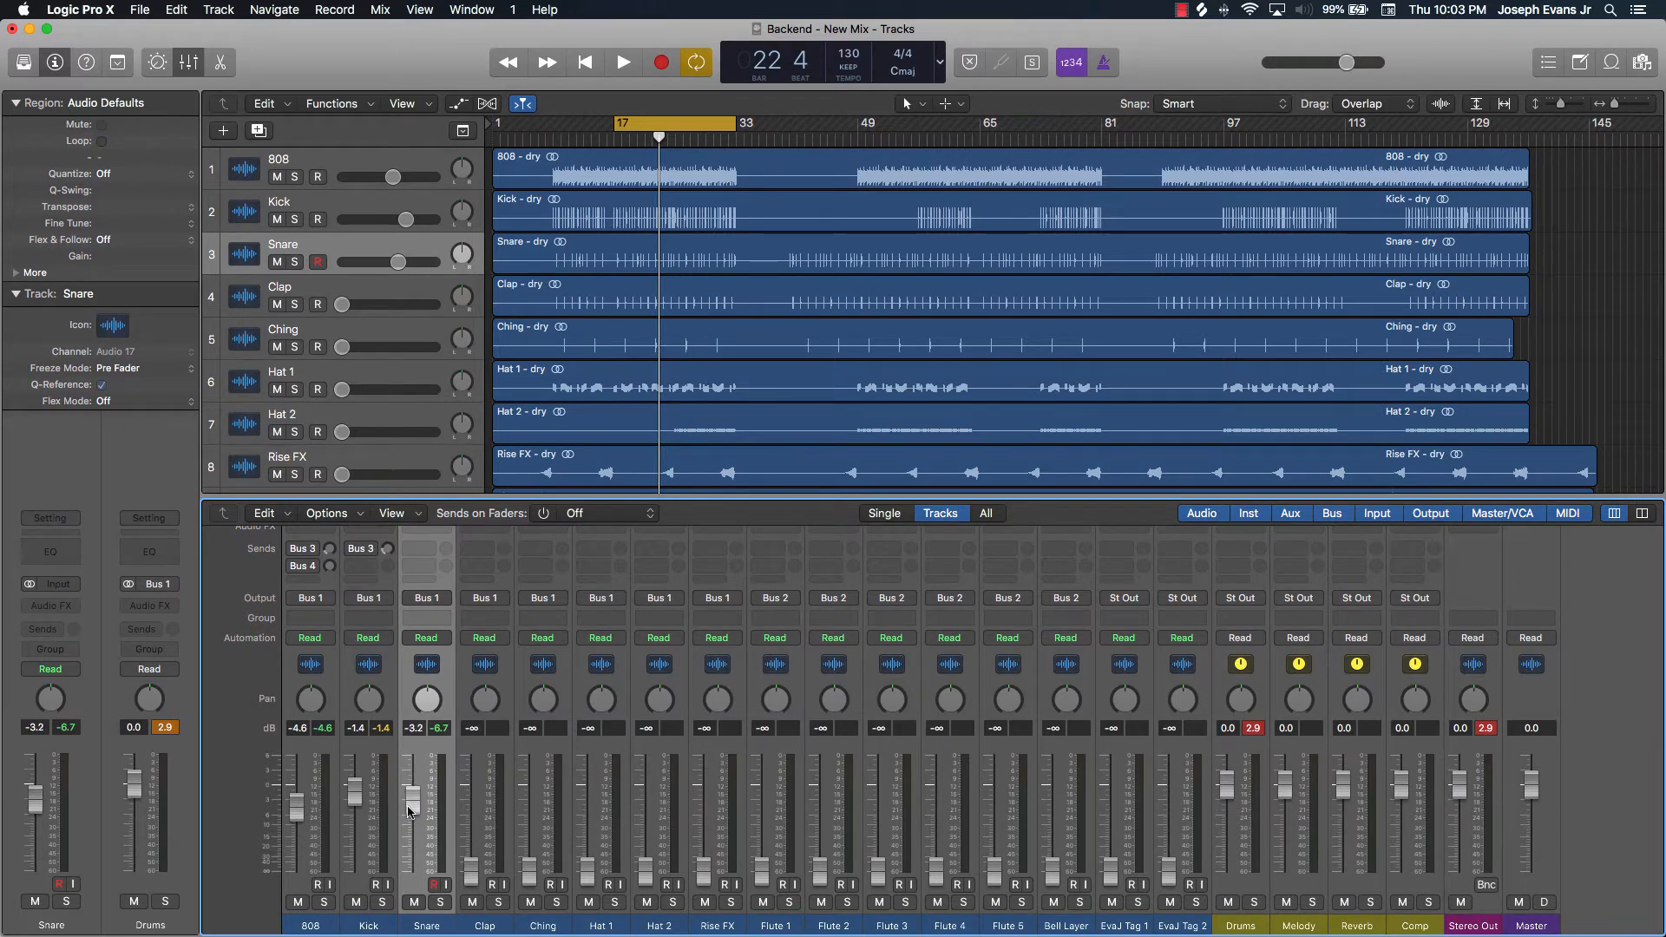
key("space")
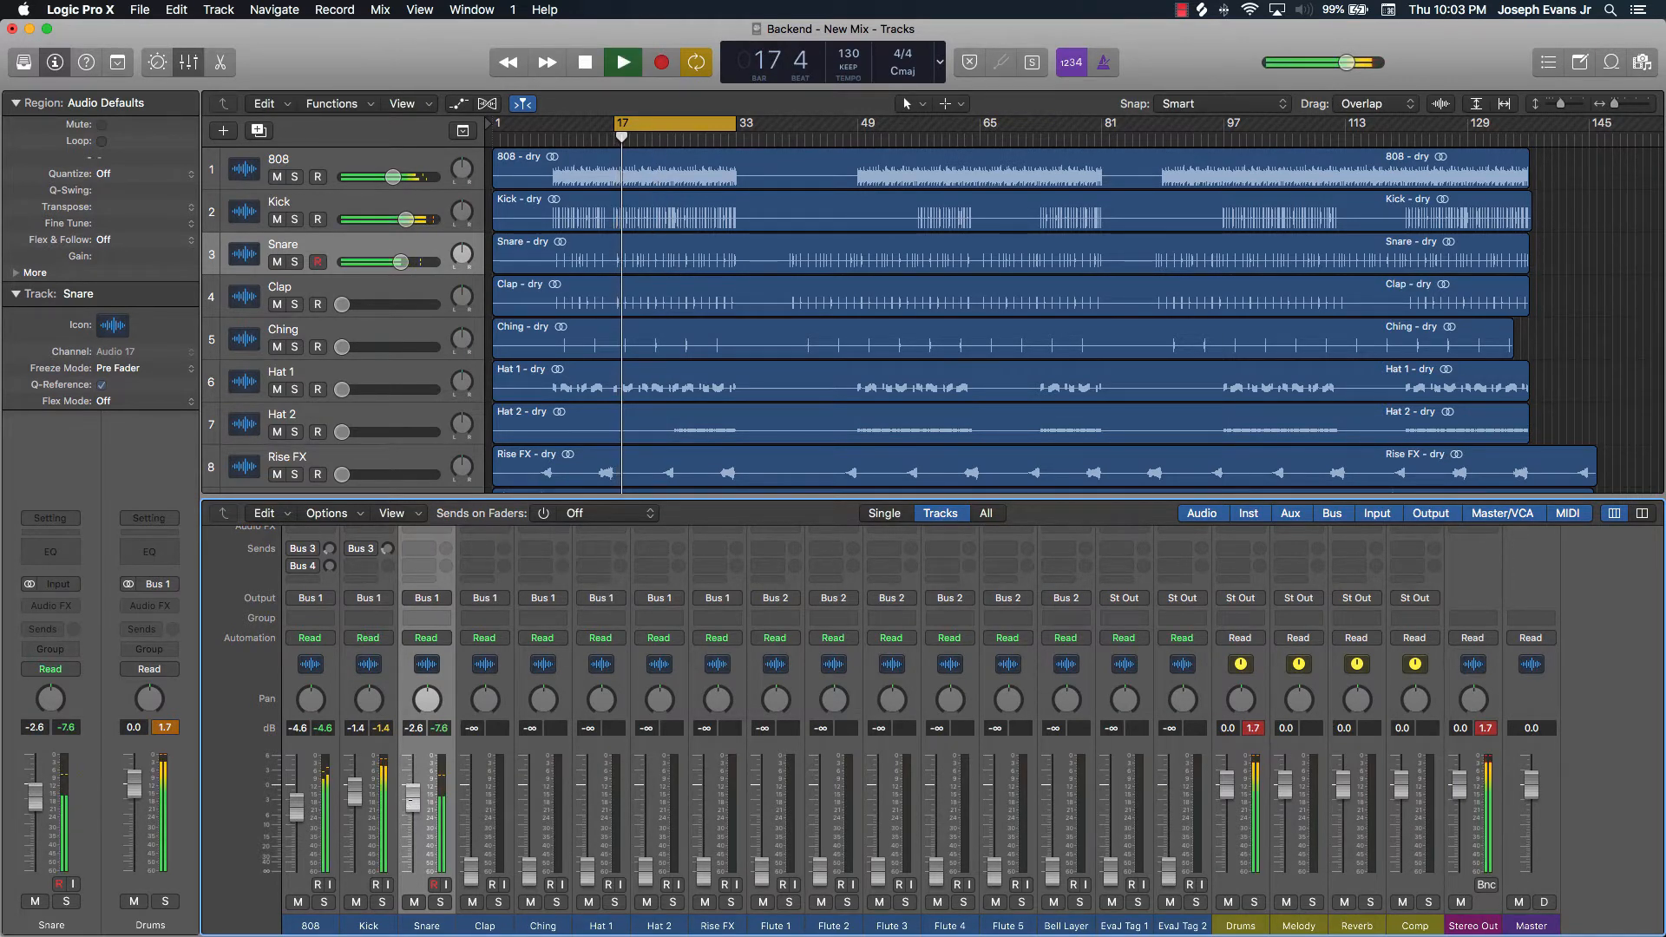
left_click_drag(412, 800, 411, 800)
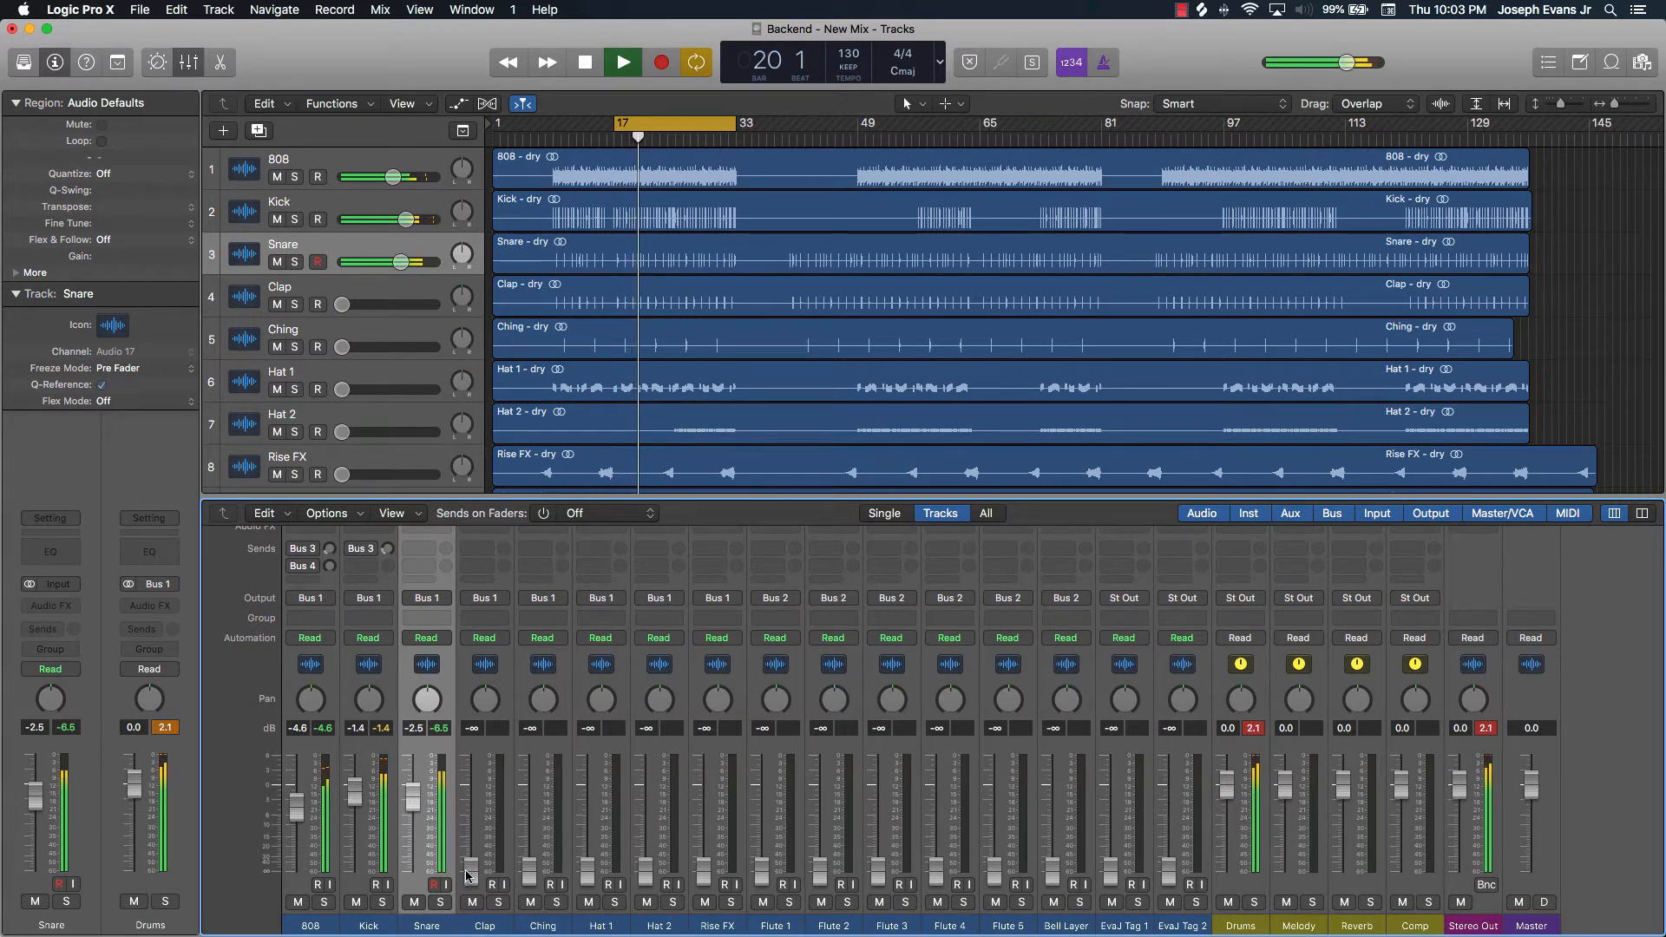
key("space")
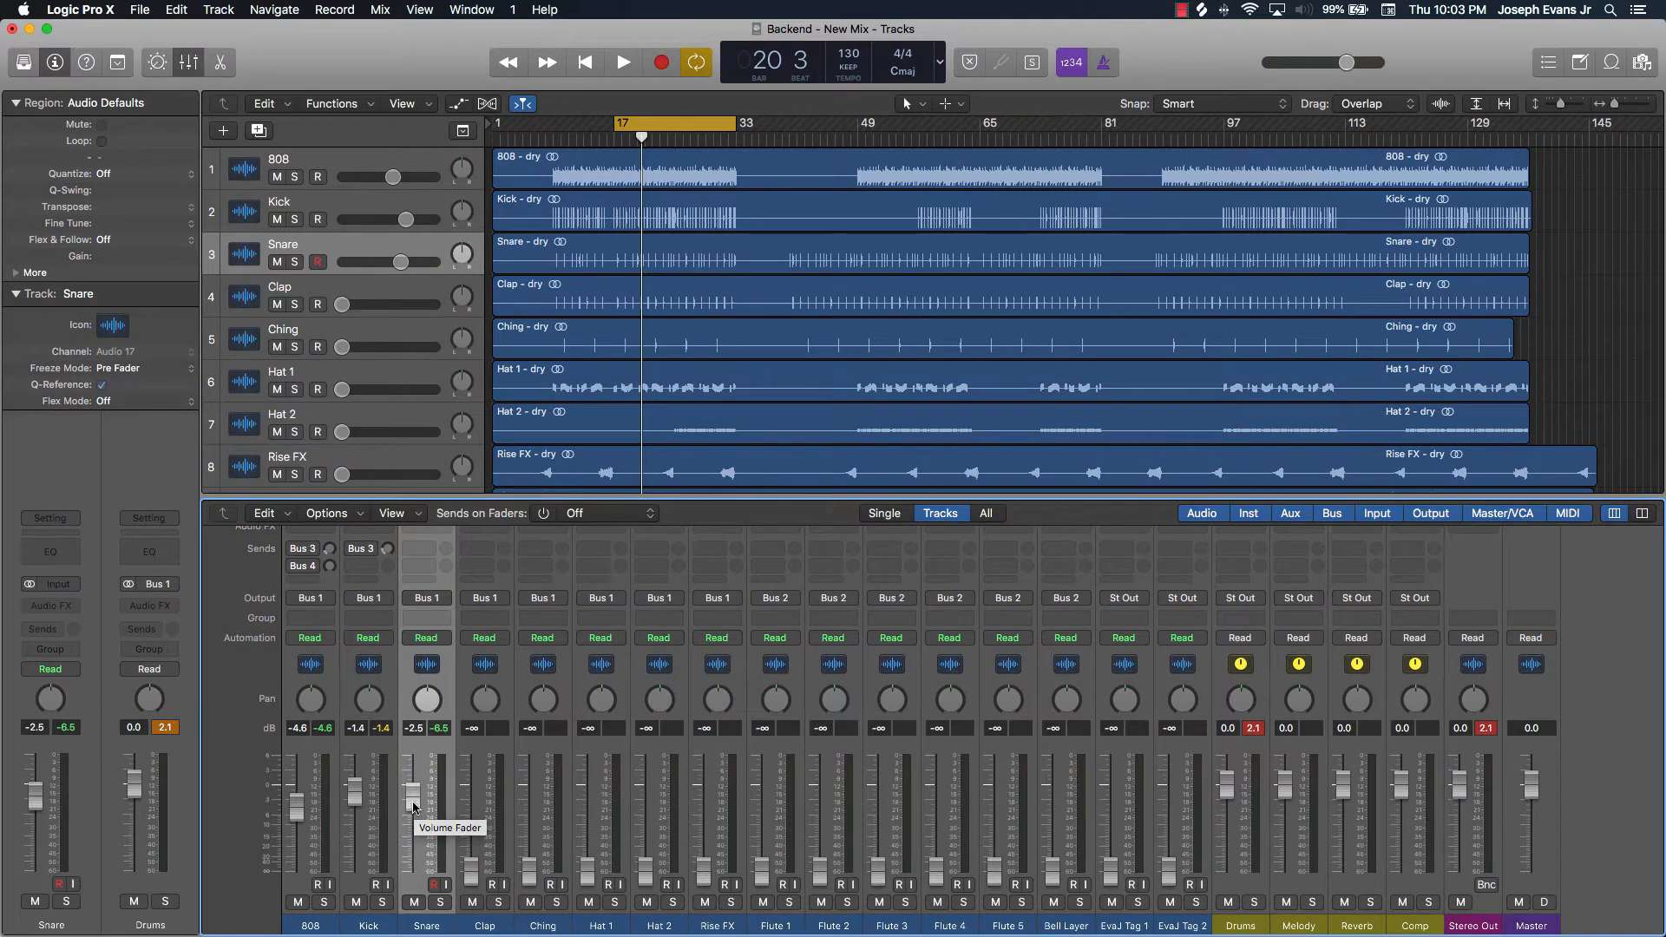
Raise the Clap fader to -7.6 dB during playback, then select the Clap channel
left_click_drag(471, 870, 472, 821)
key("space")
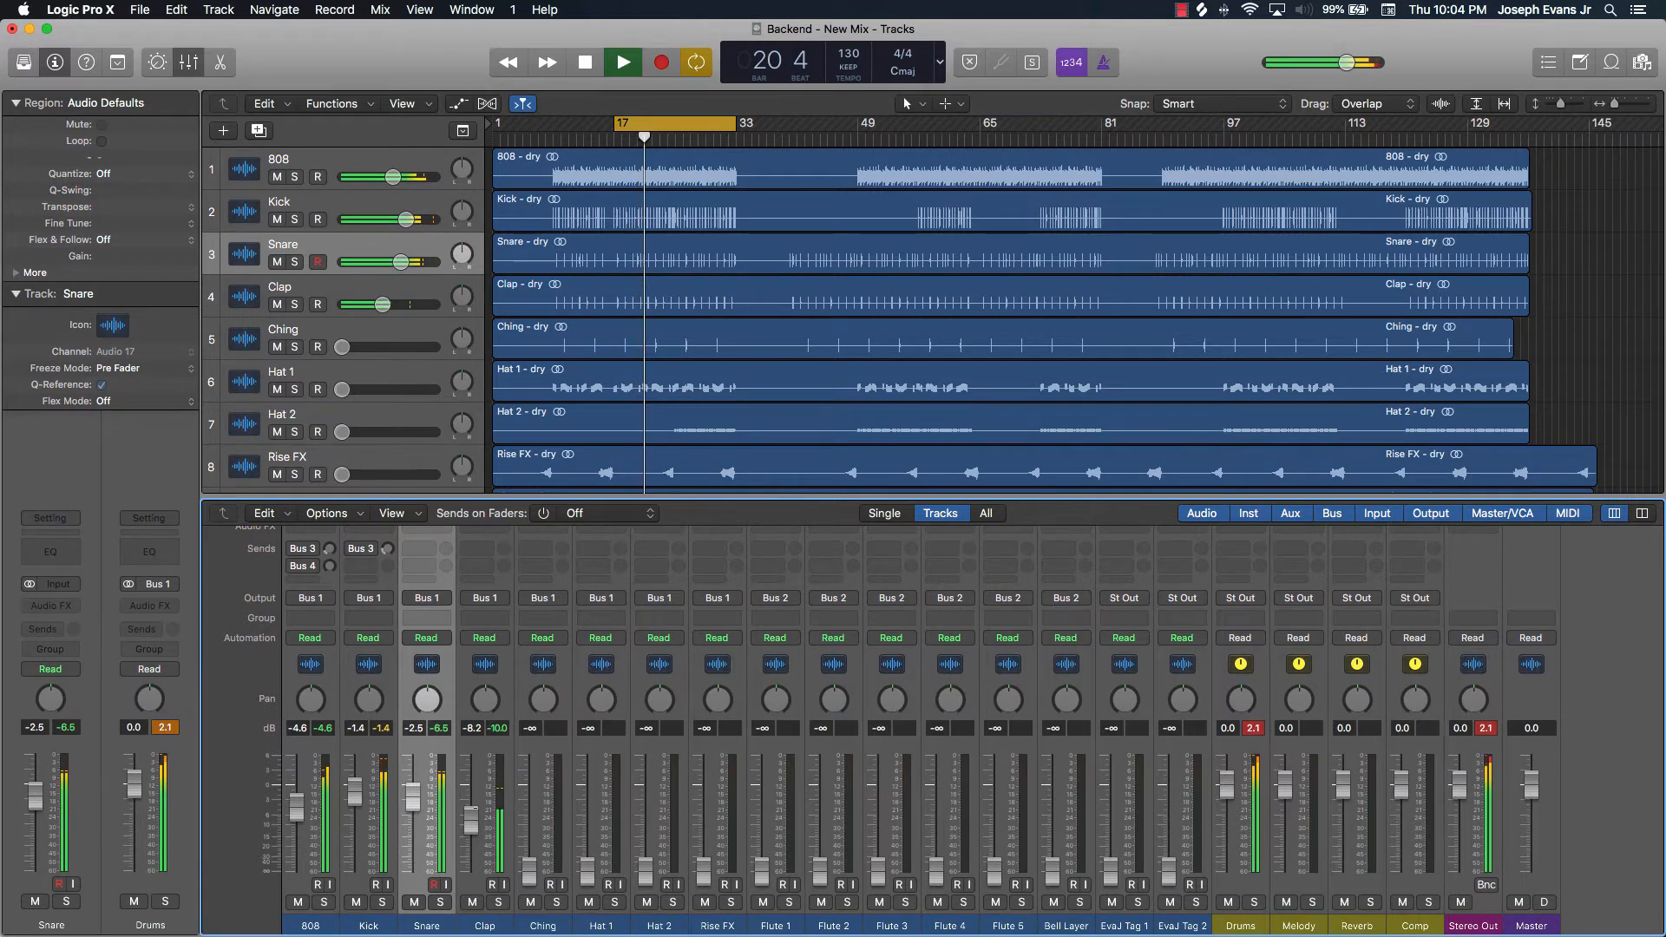
left_click_drag(471, 821, 471, 819)
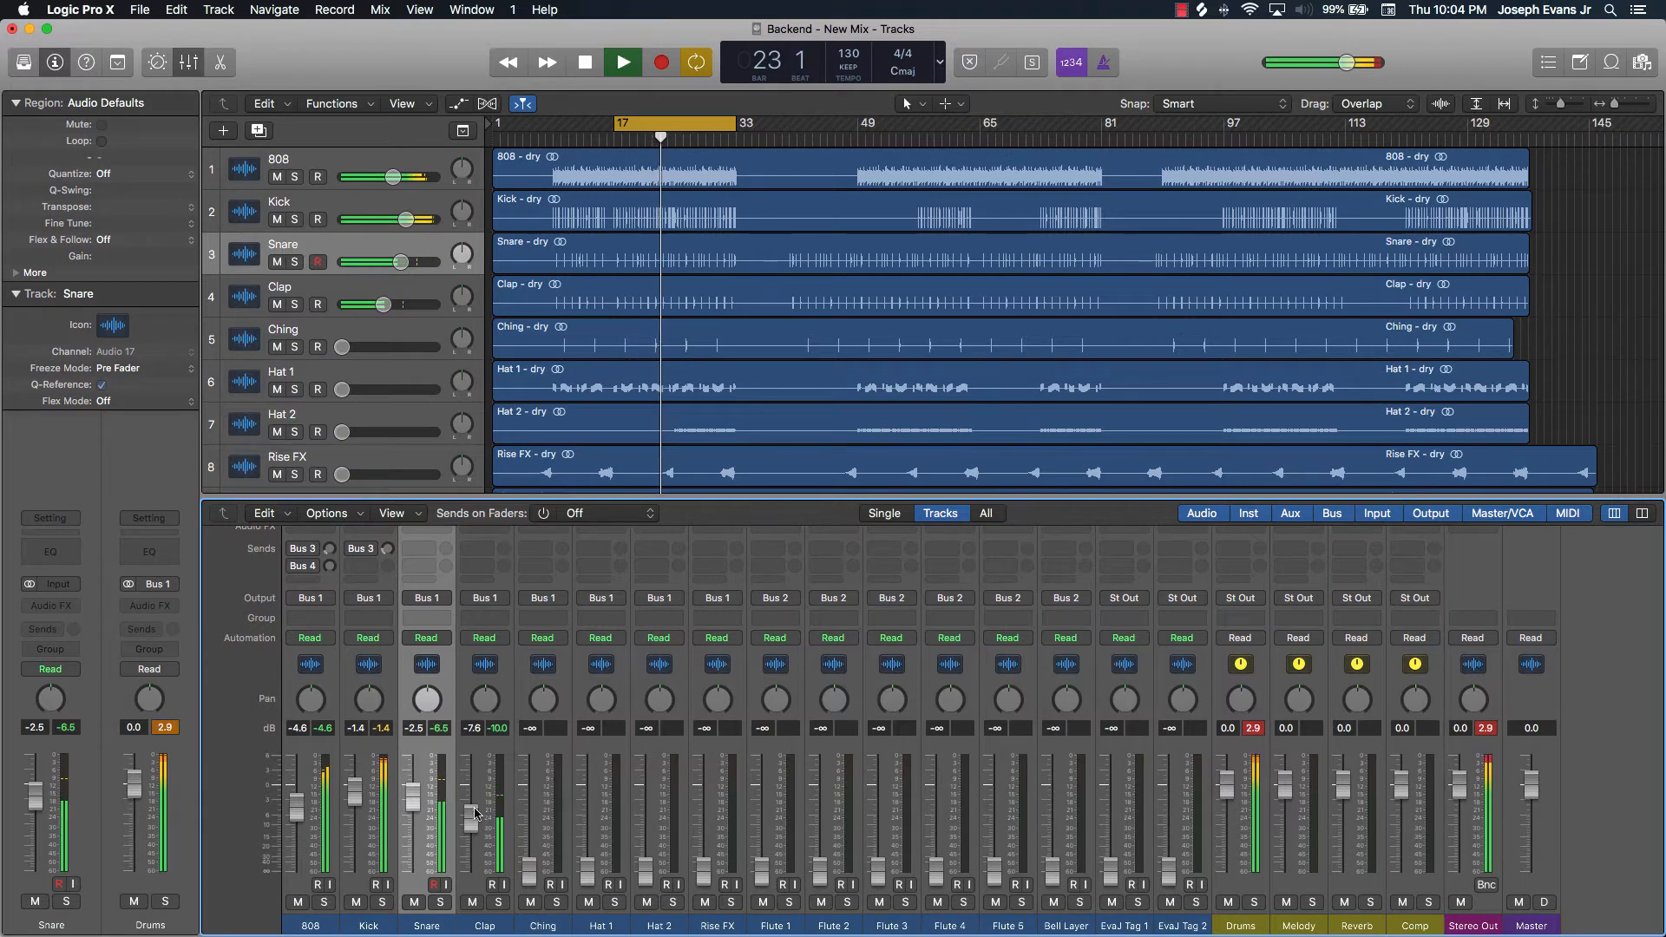
key("space")
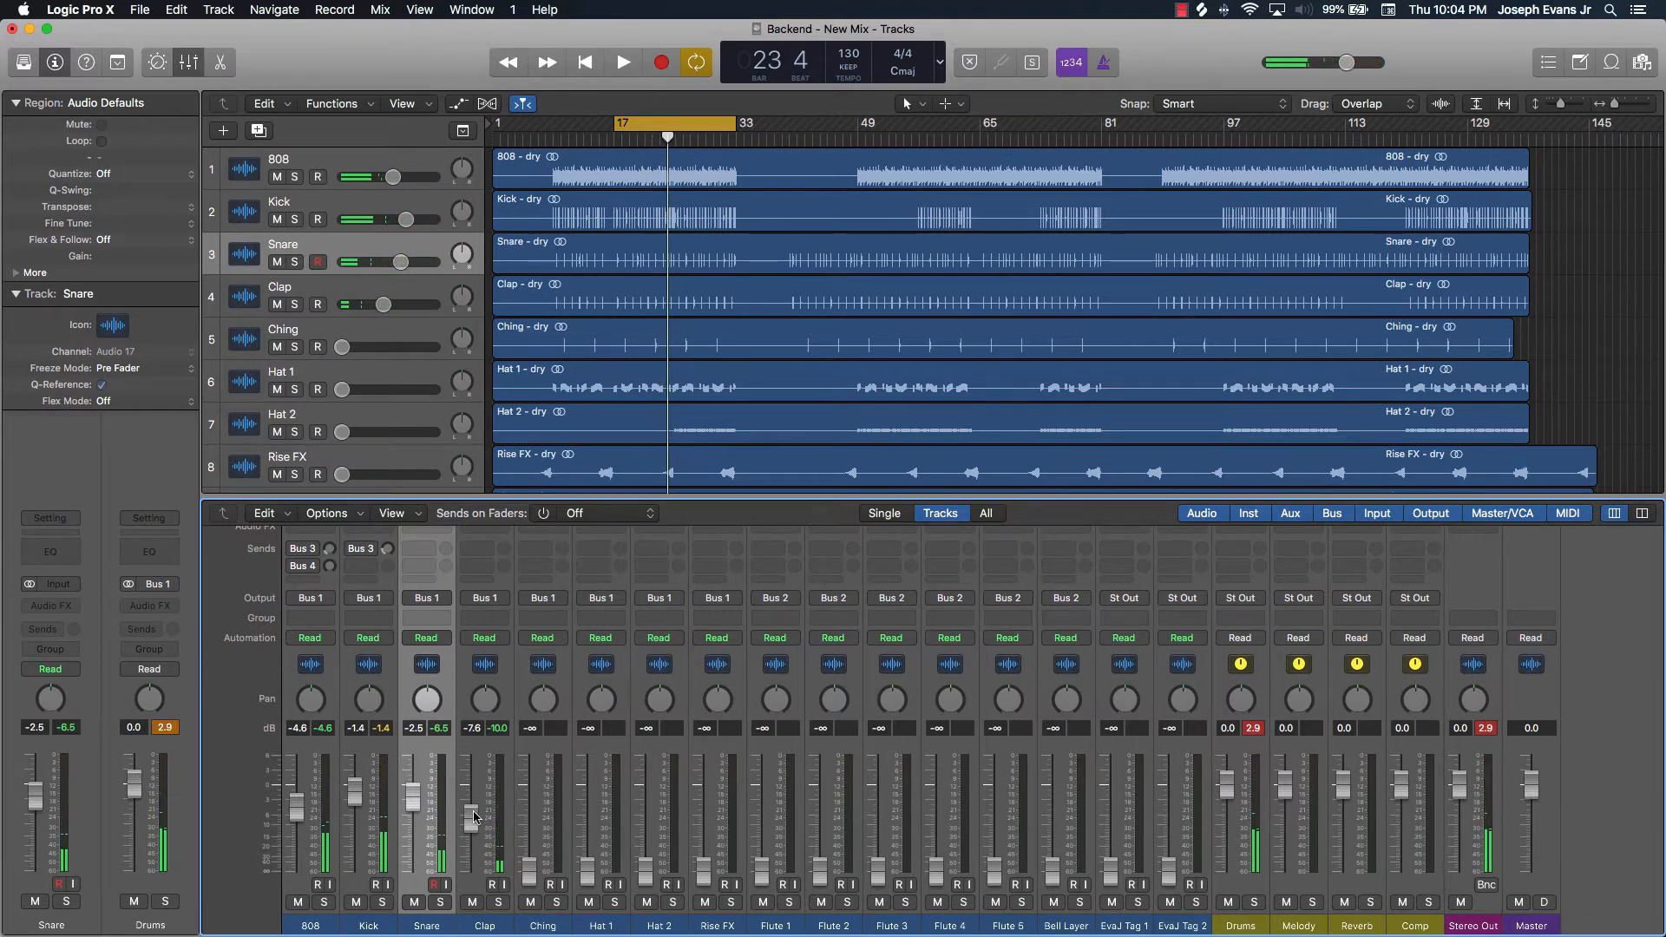
left_click(464, 887)
left_click(440, 874)
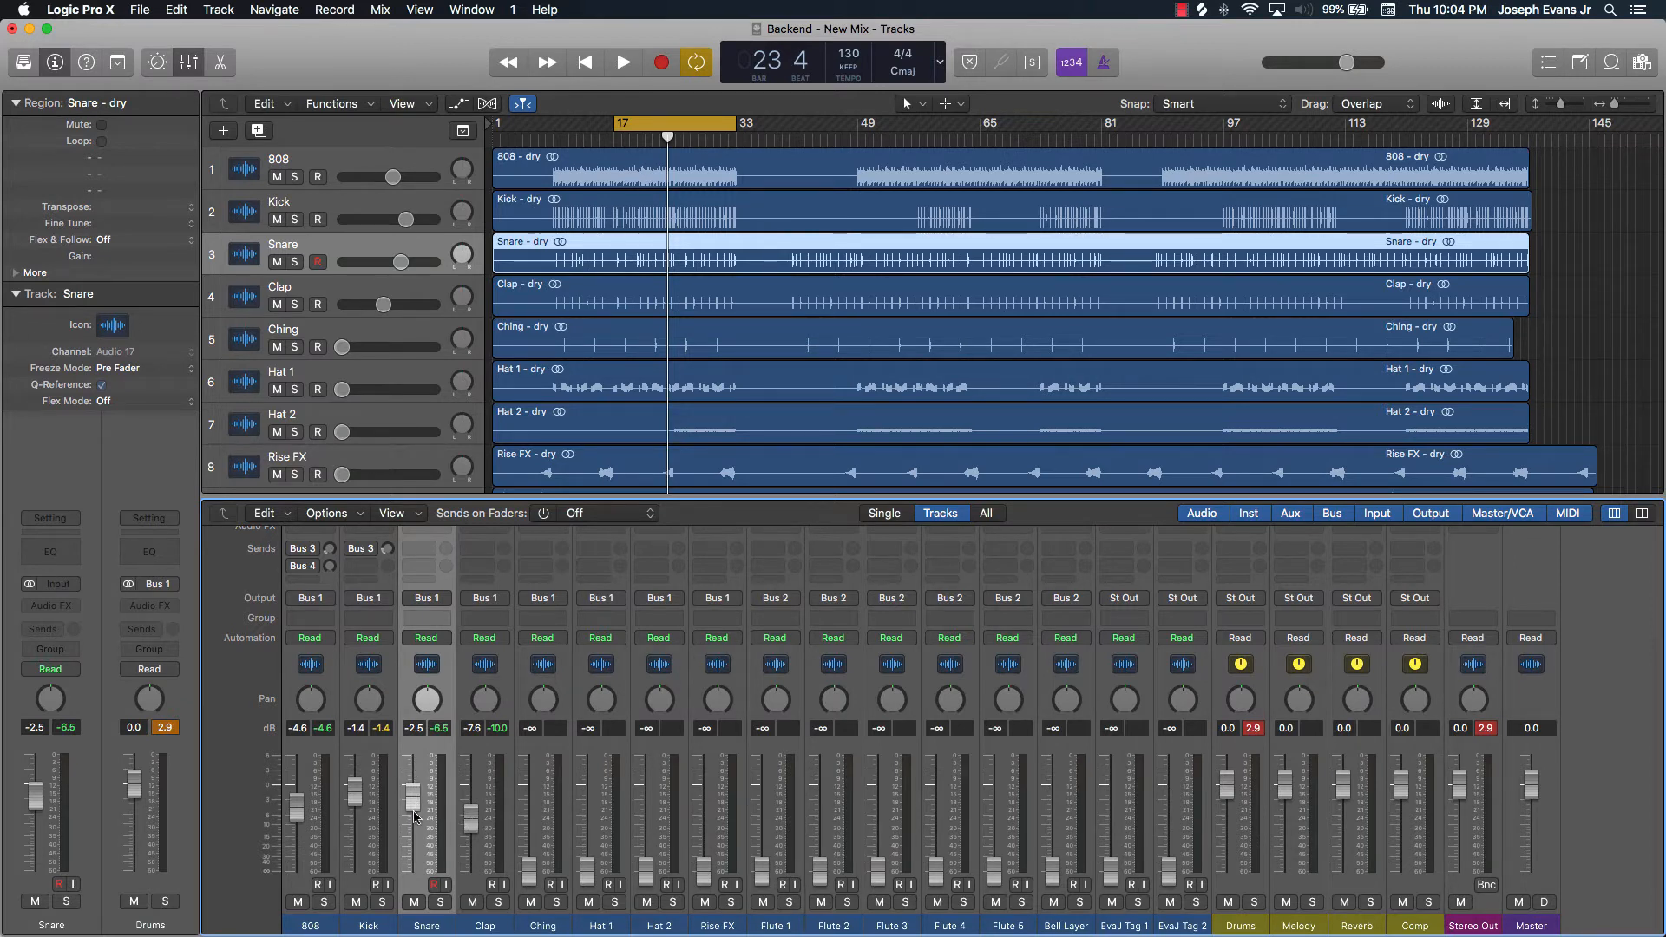
left_click(482, 884)
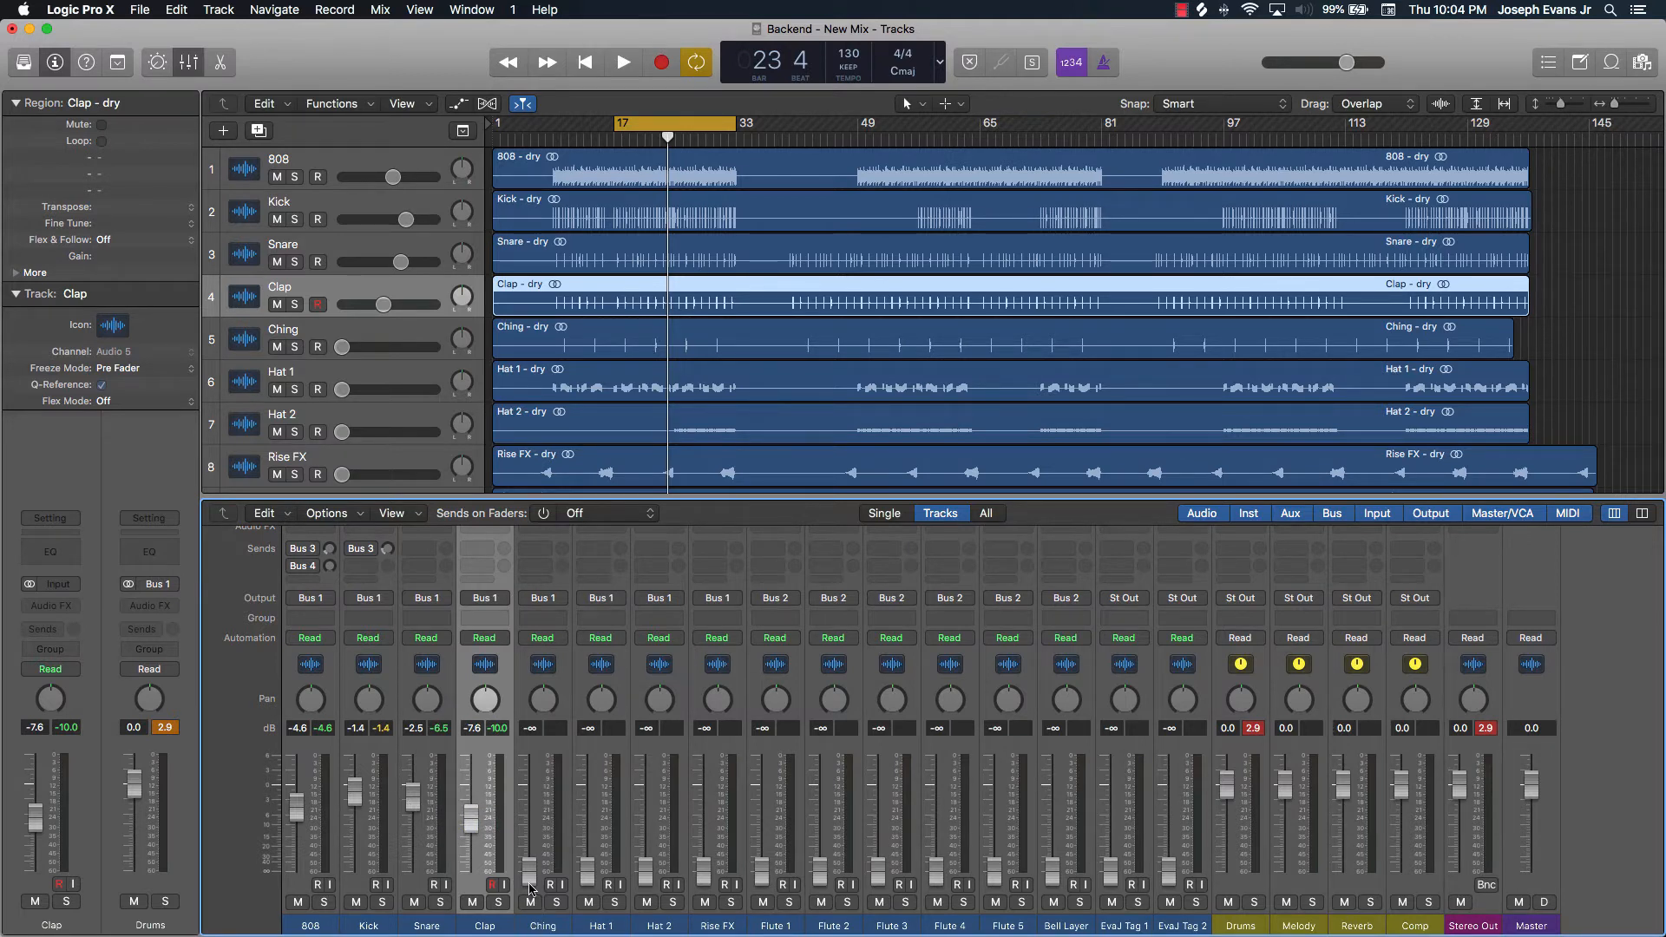
Bring the Ching fader up to -5.2 dB while the drums play
key("space")
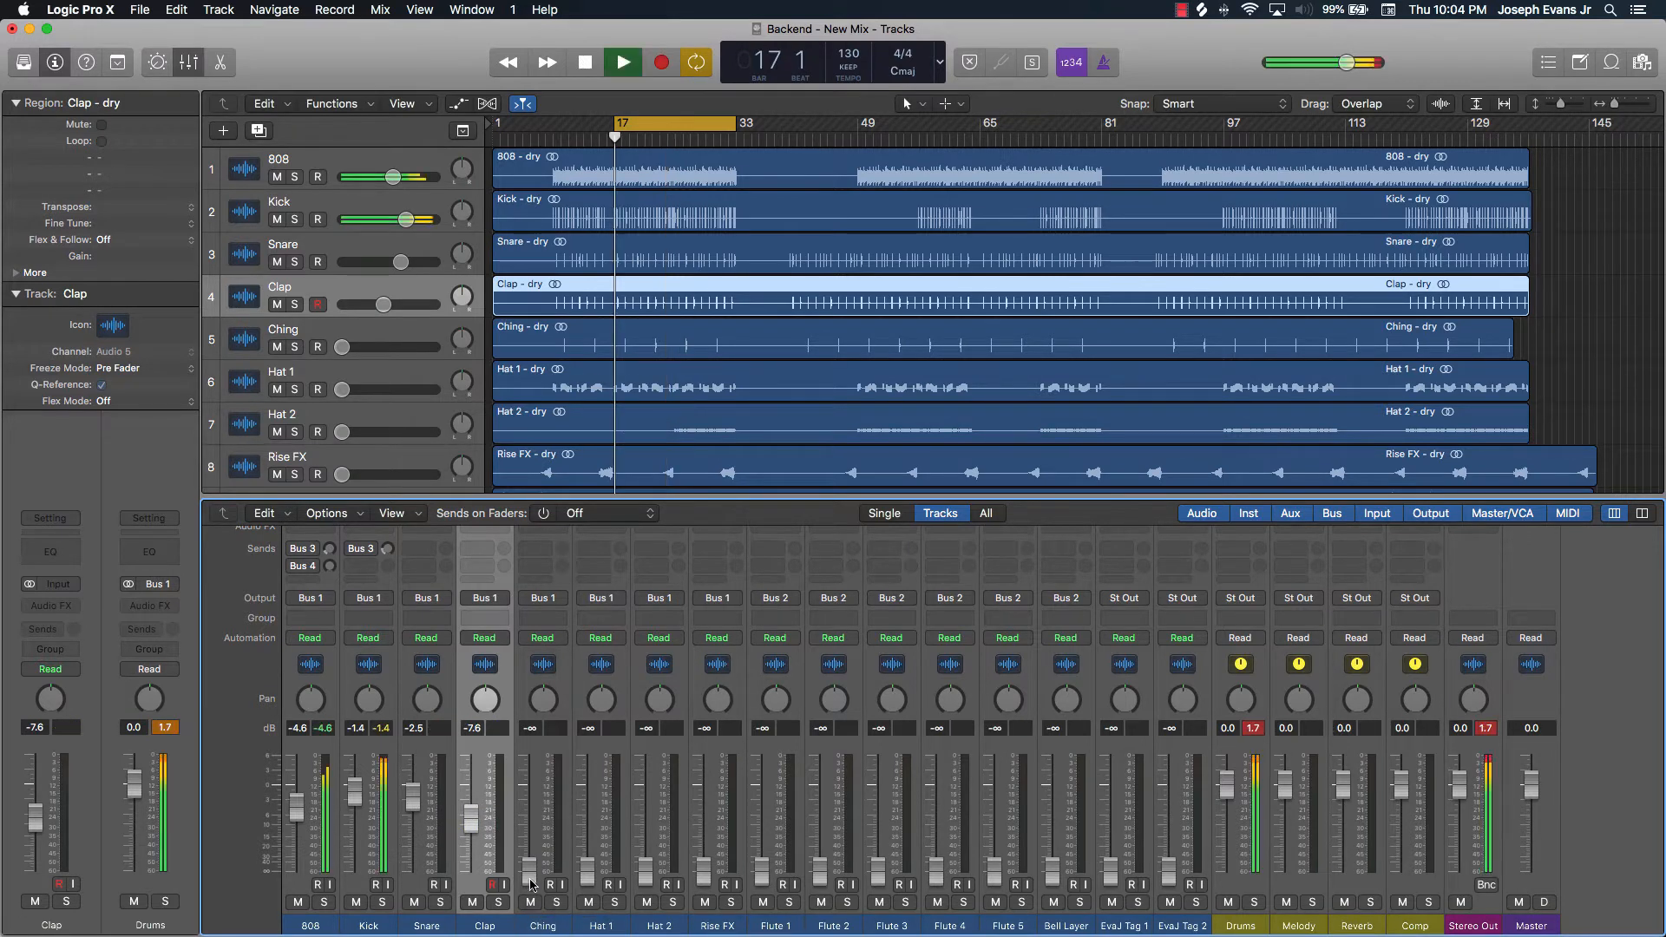
left_click_drag(531, 889, 531, 825)
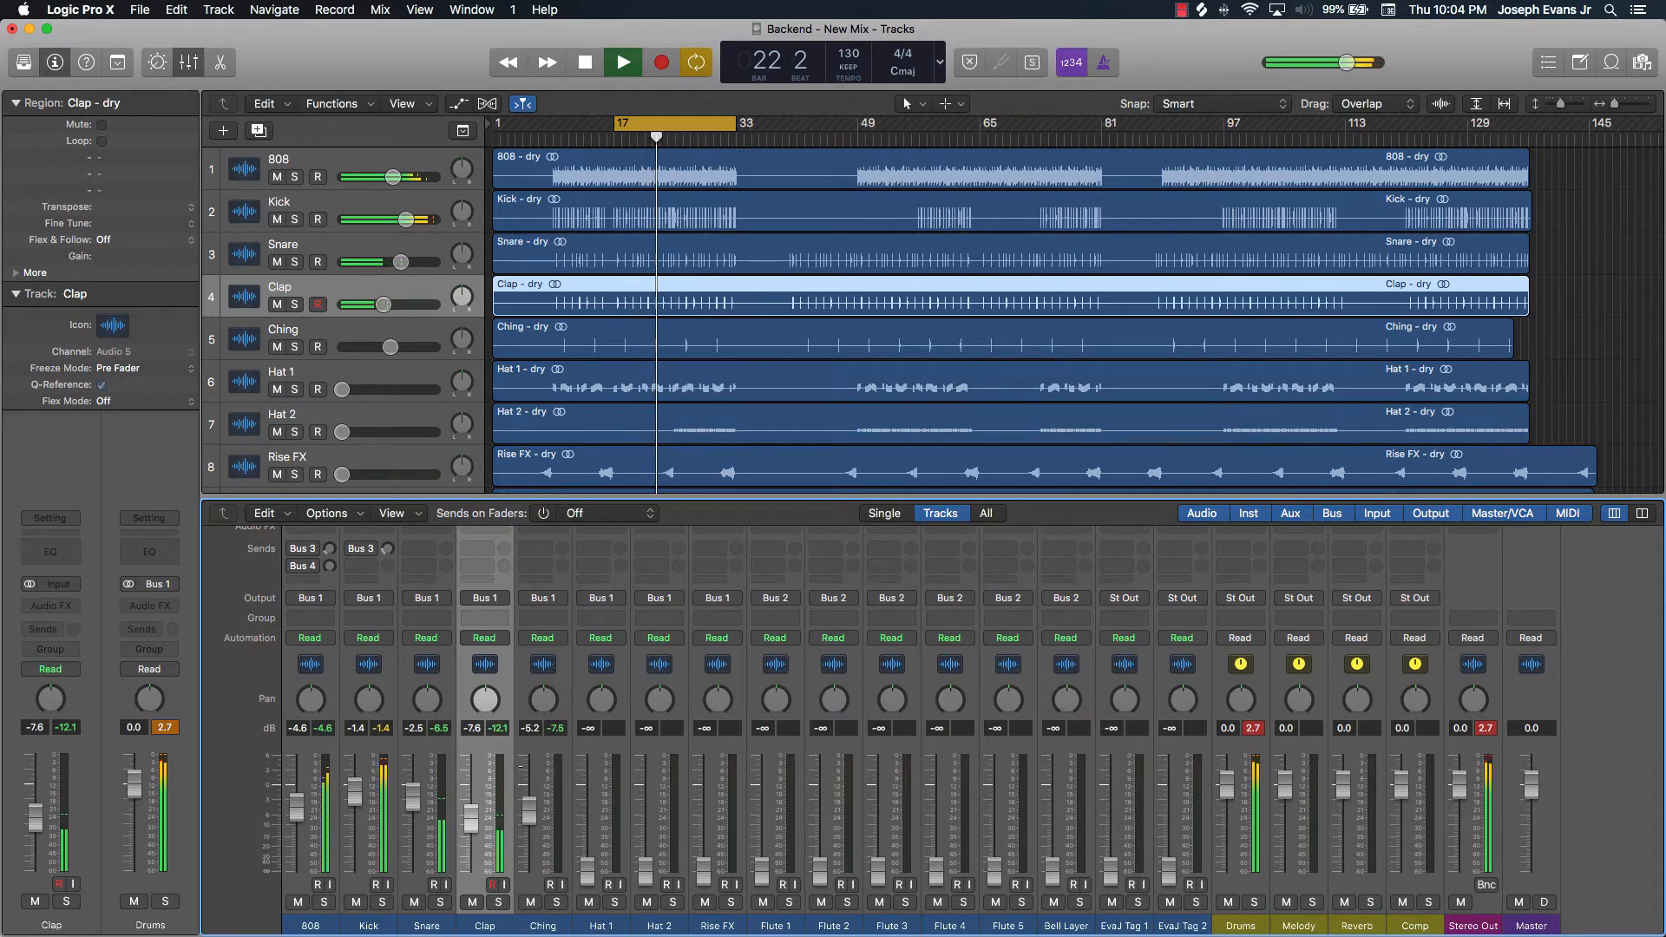
left_click_drag(529, 807, 530, 812)
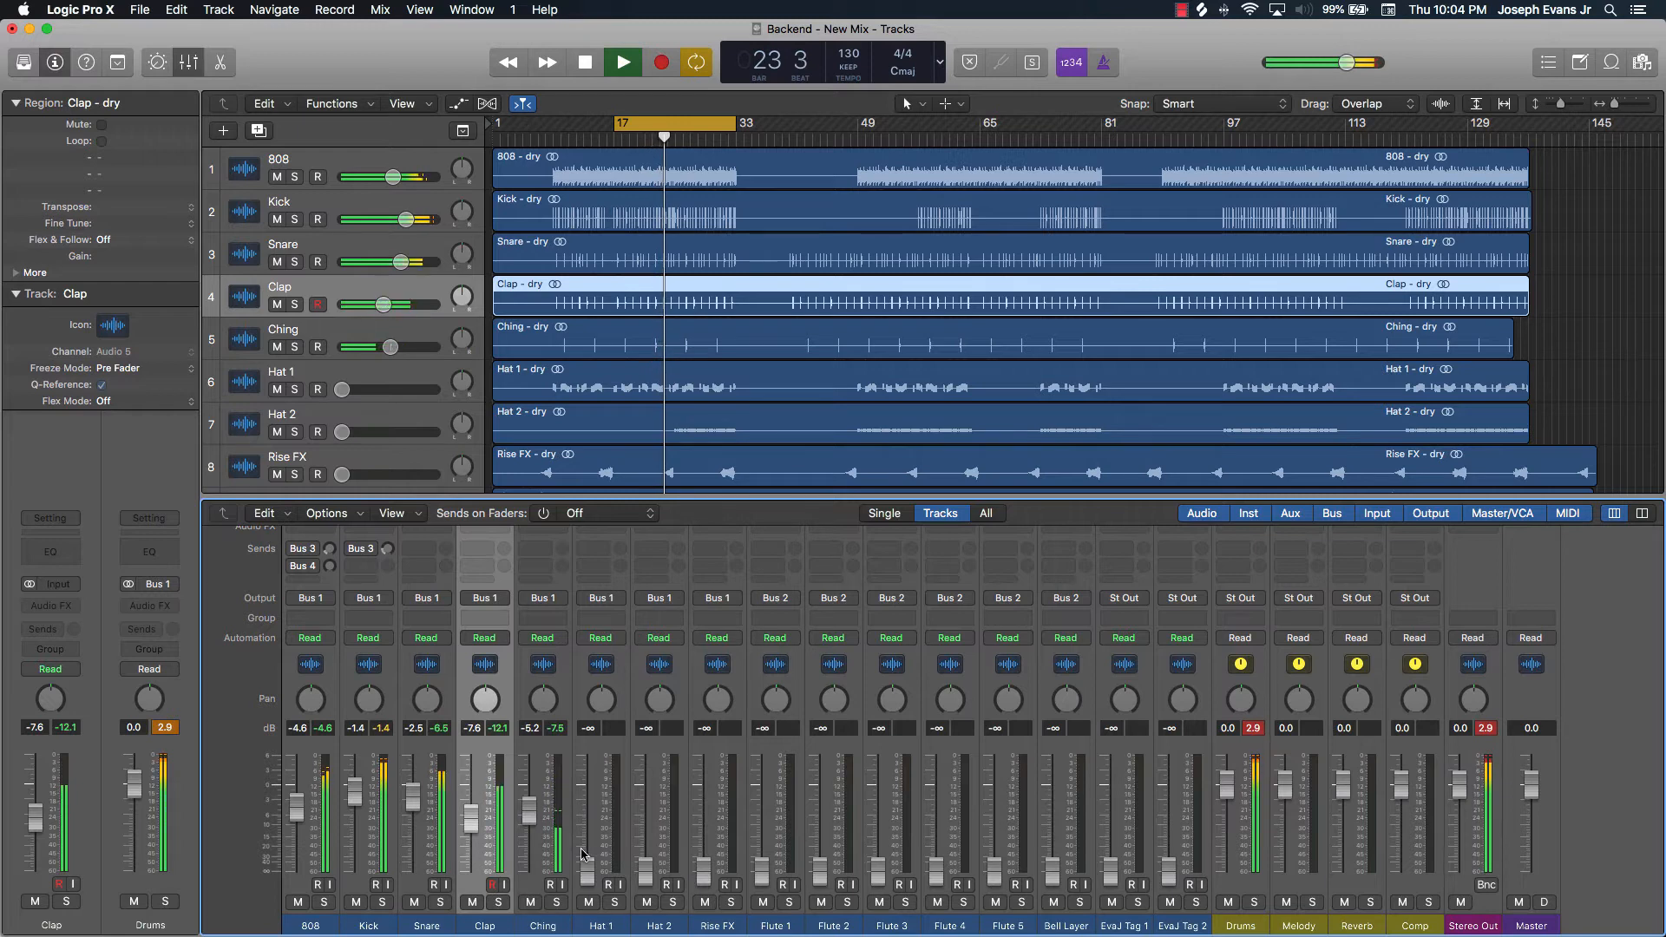
key("space")
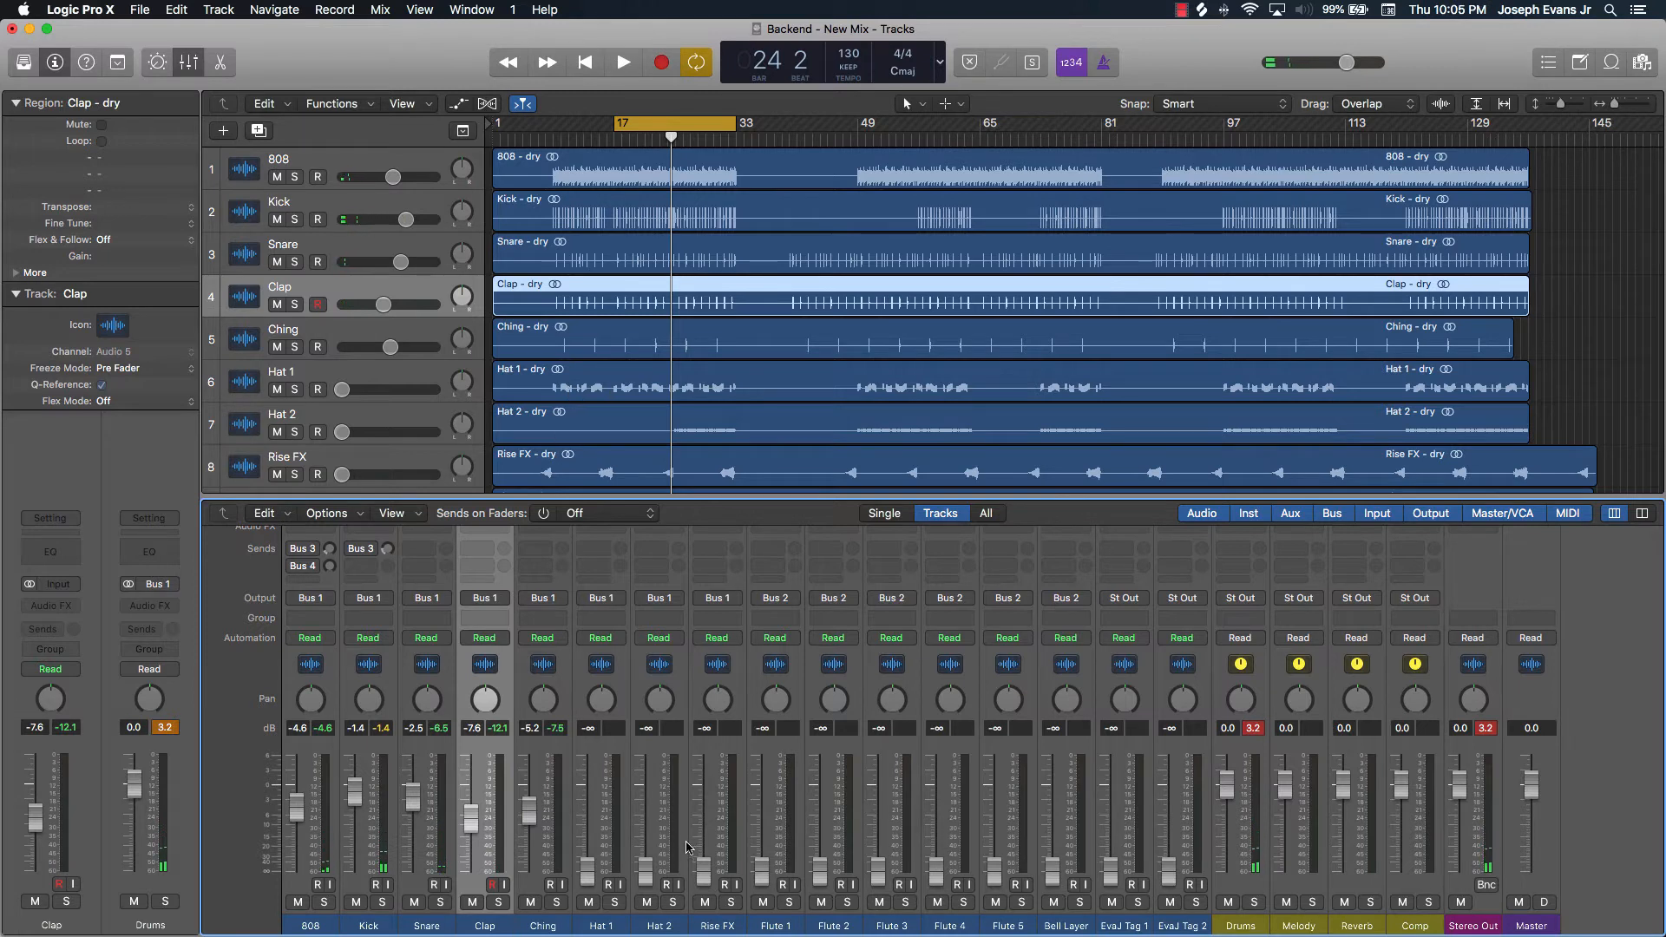
Raise the Hat 1 fader to -3.8 dB while auditioning it with the other drums
key("space")
left_click_drag(590, 868, 588, 806)
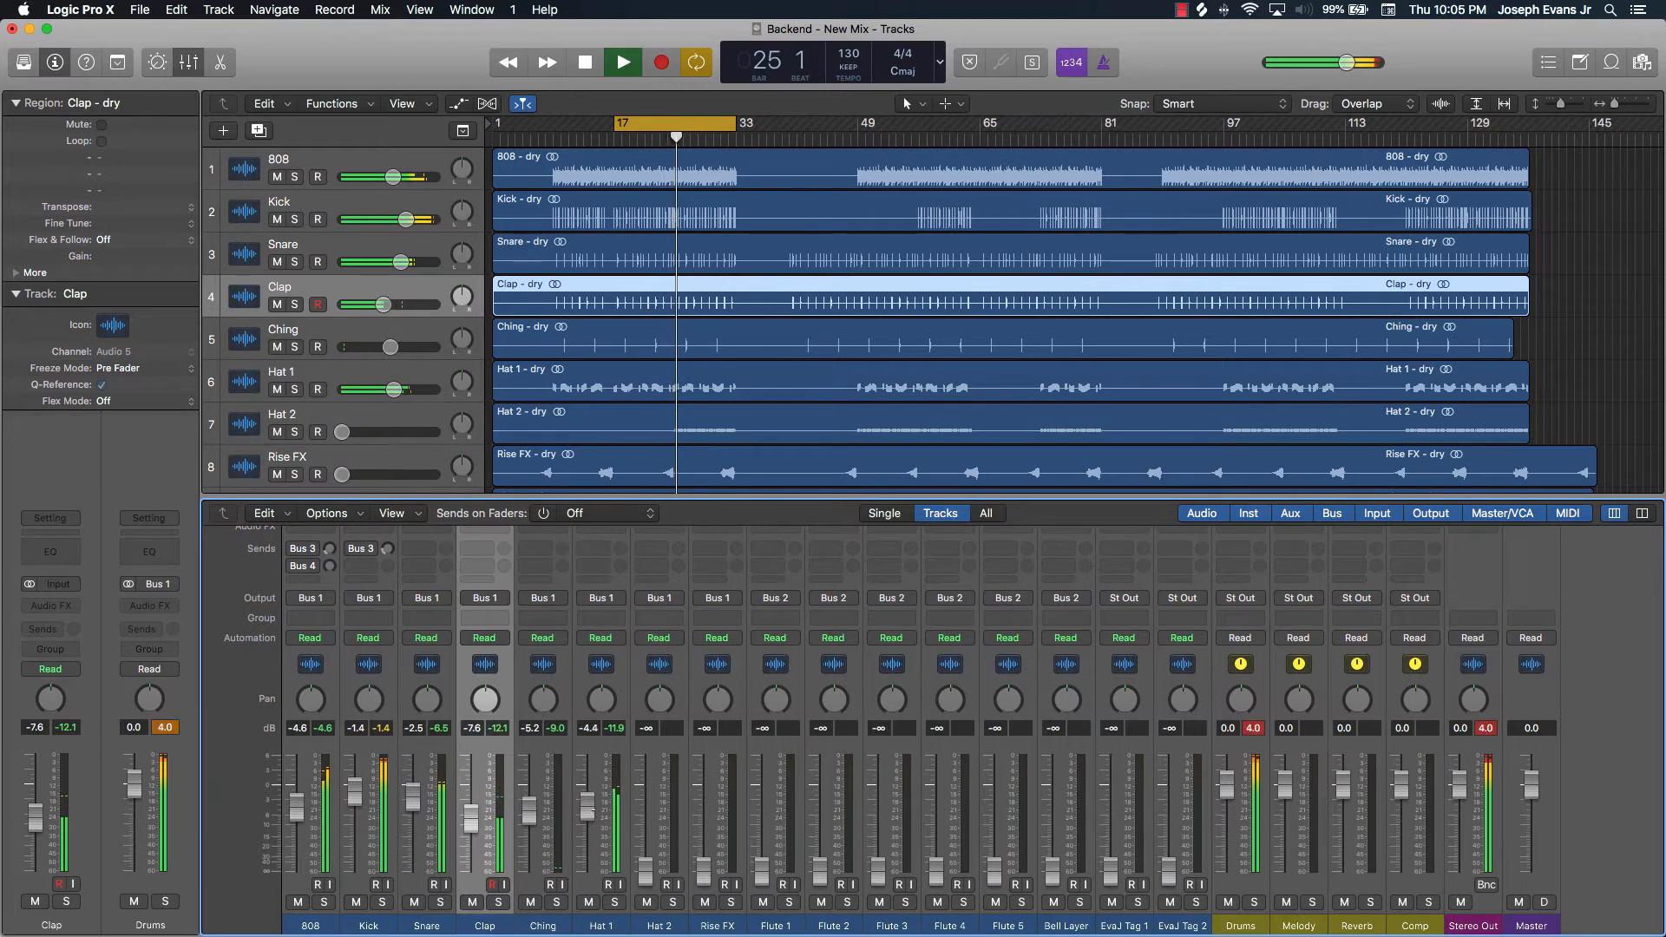
left_click_drag(588, 811, 587, 807)
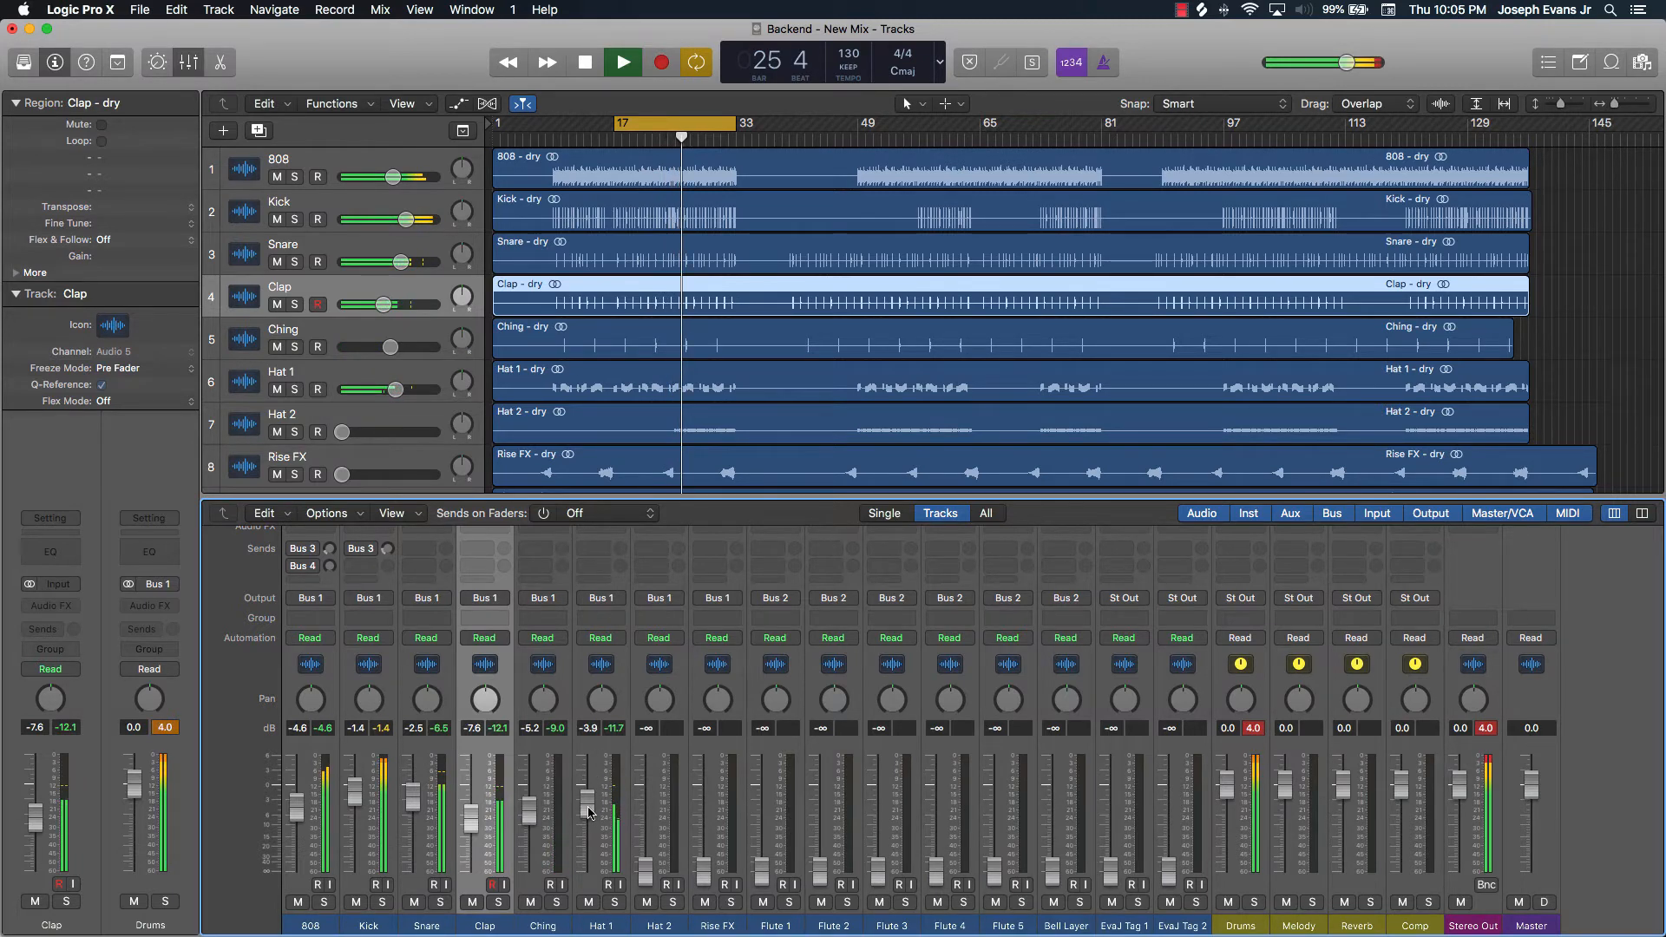
key("space")
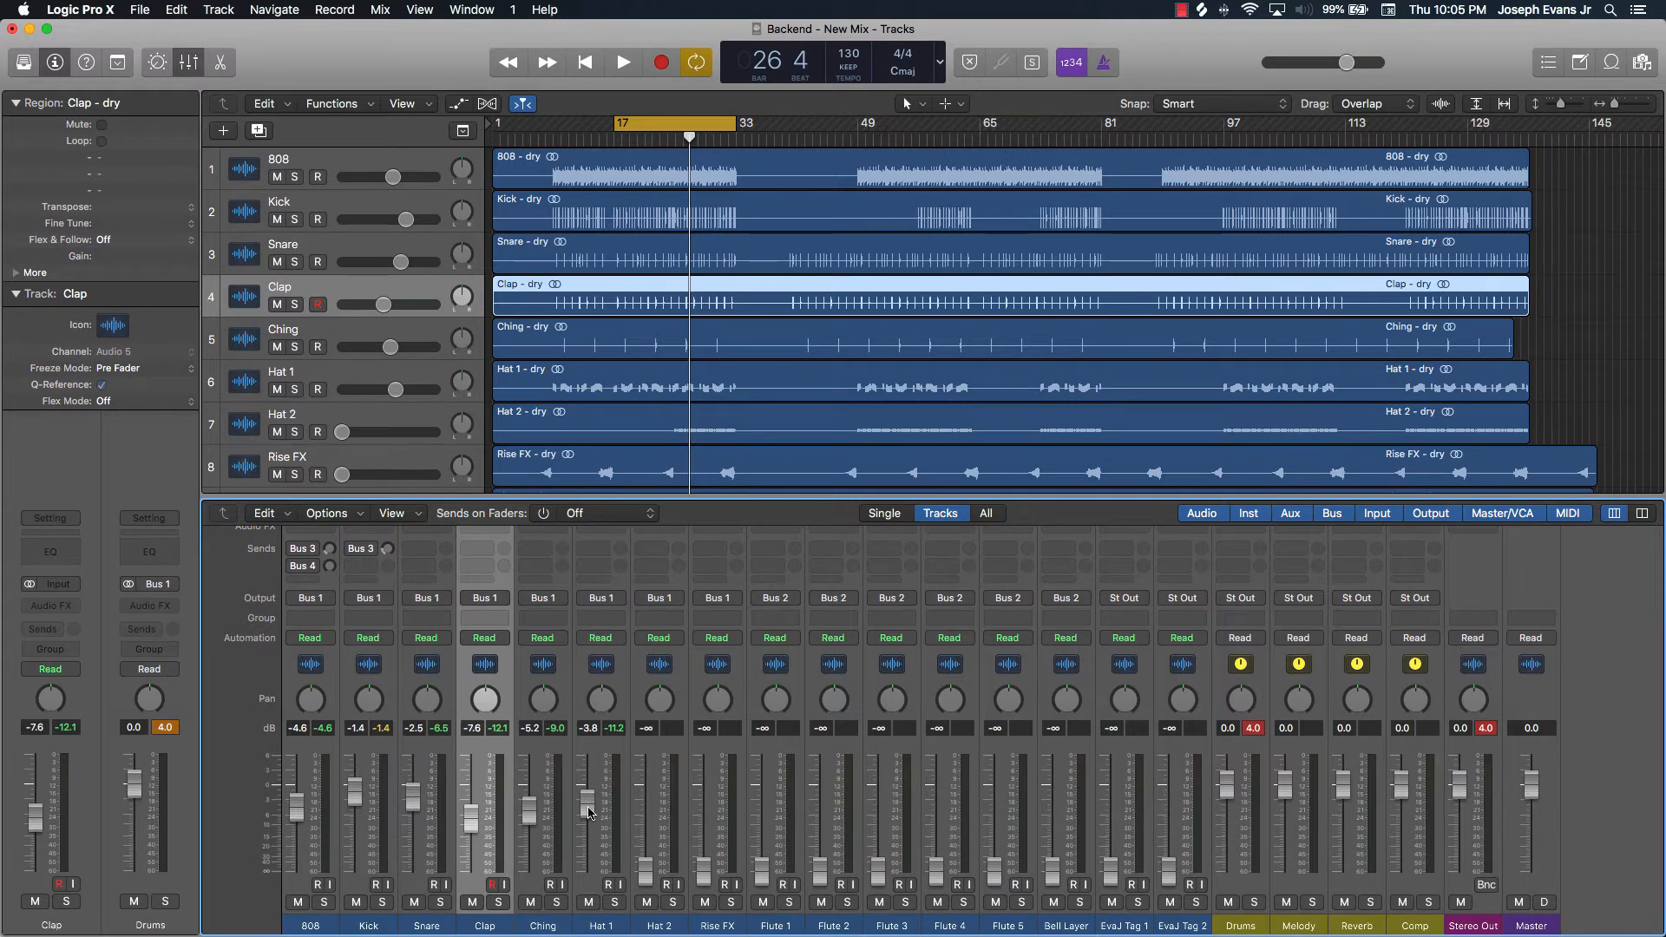
Clear the peak level displays, try higher Hat 1 levels and settle its fader at -2.7 dB during playback
left_click(1260, 730)
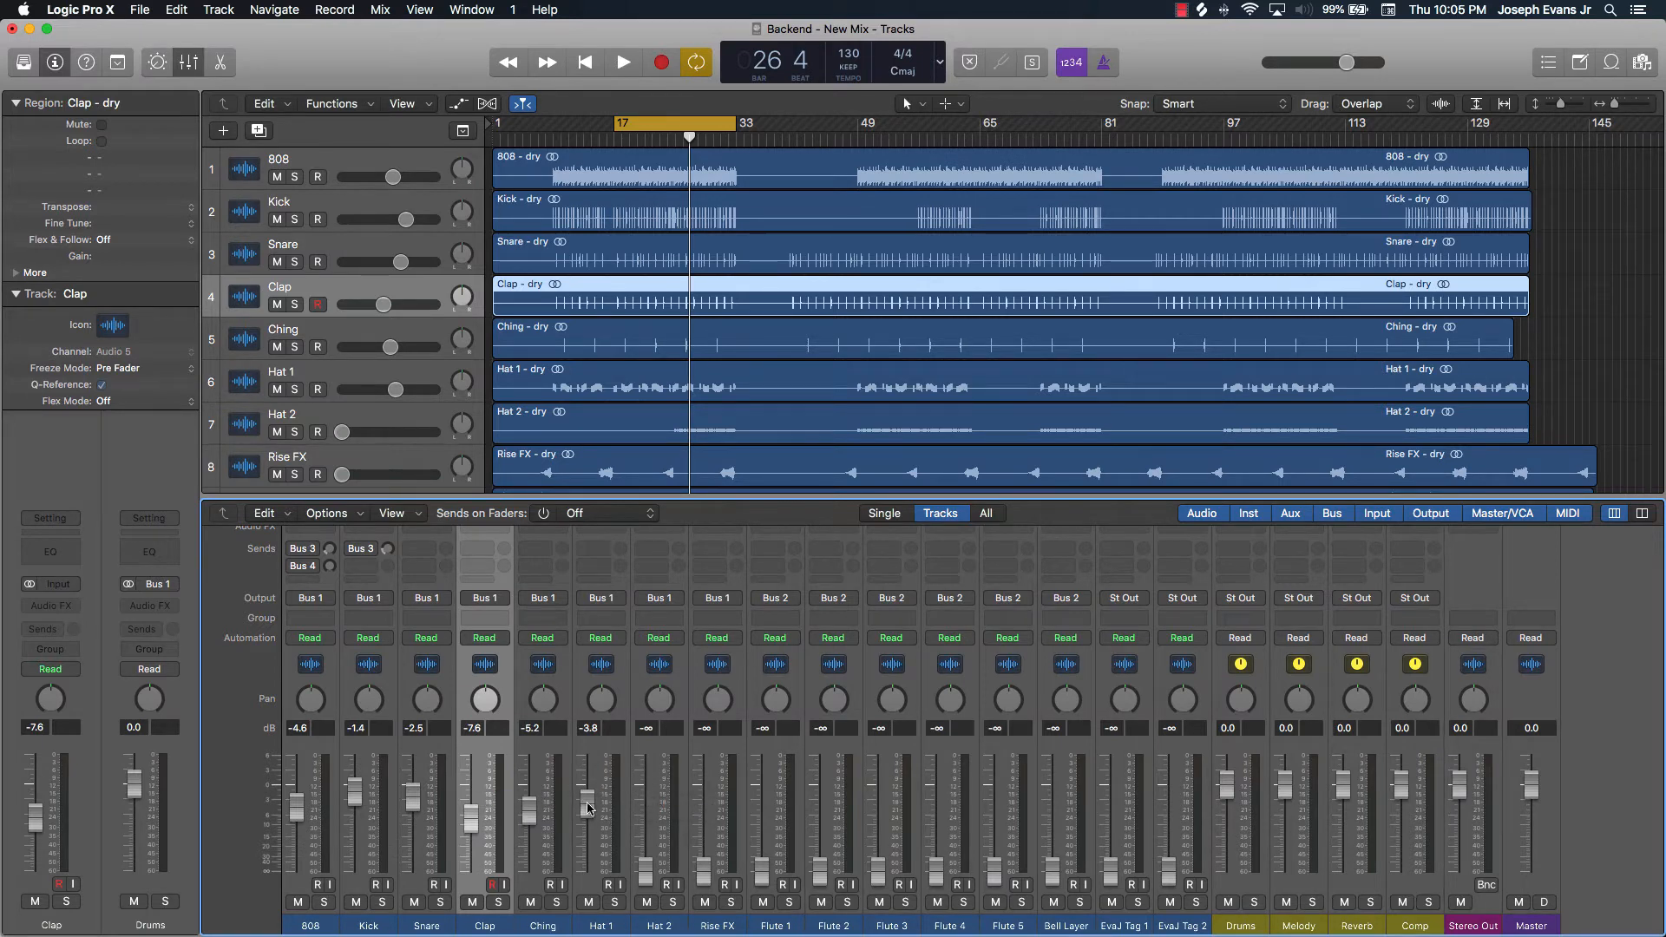
left_click_drag(588, 803, 588, 778)
left_click_drag(588, 775, 588, 782)
left_click_drag(588, 782, 587, 797)
key("space")
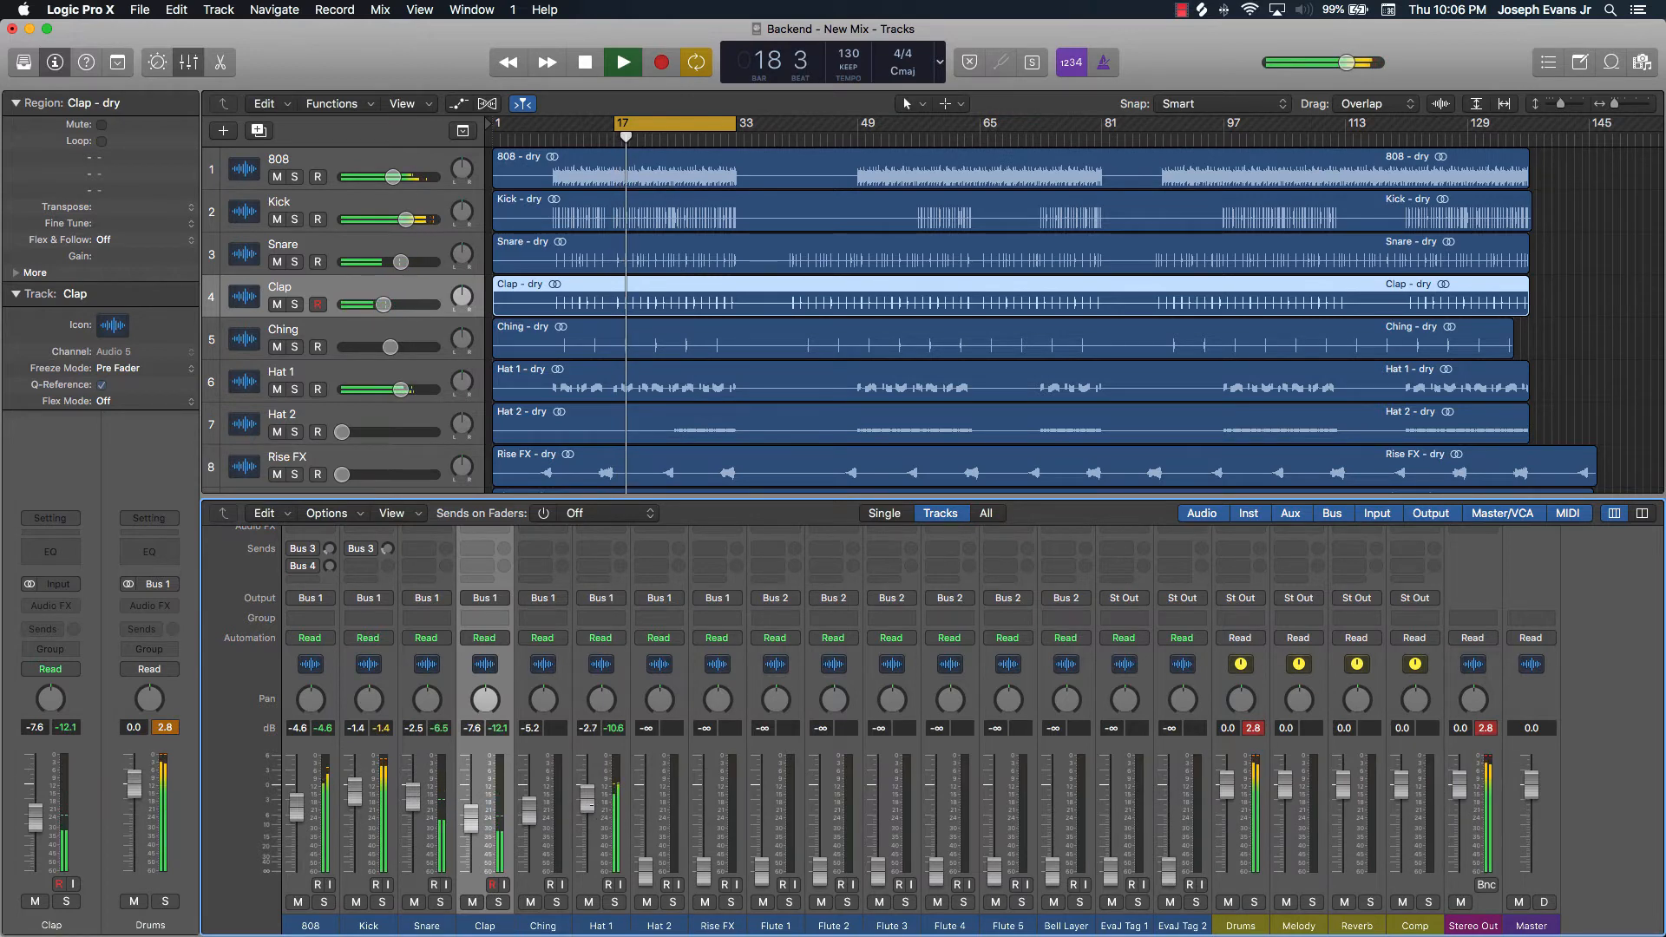
left_click_drag(592, 808, 592, 805)
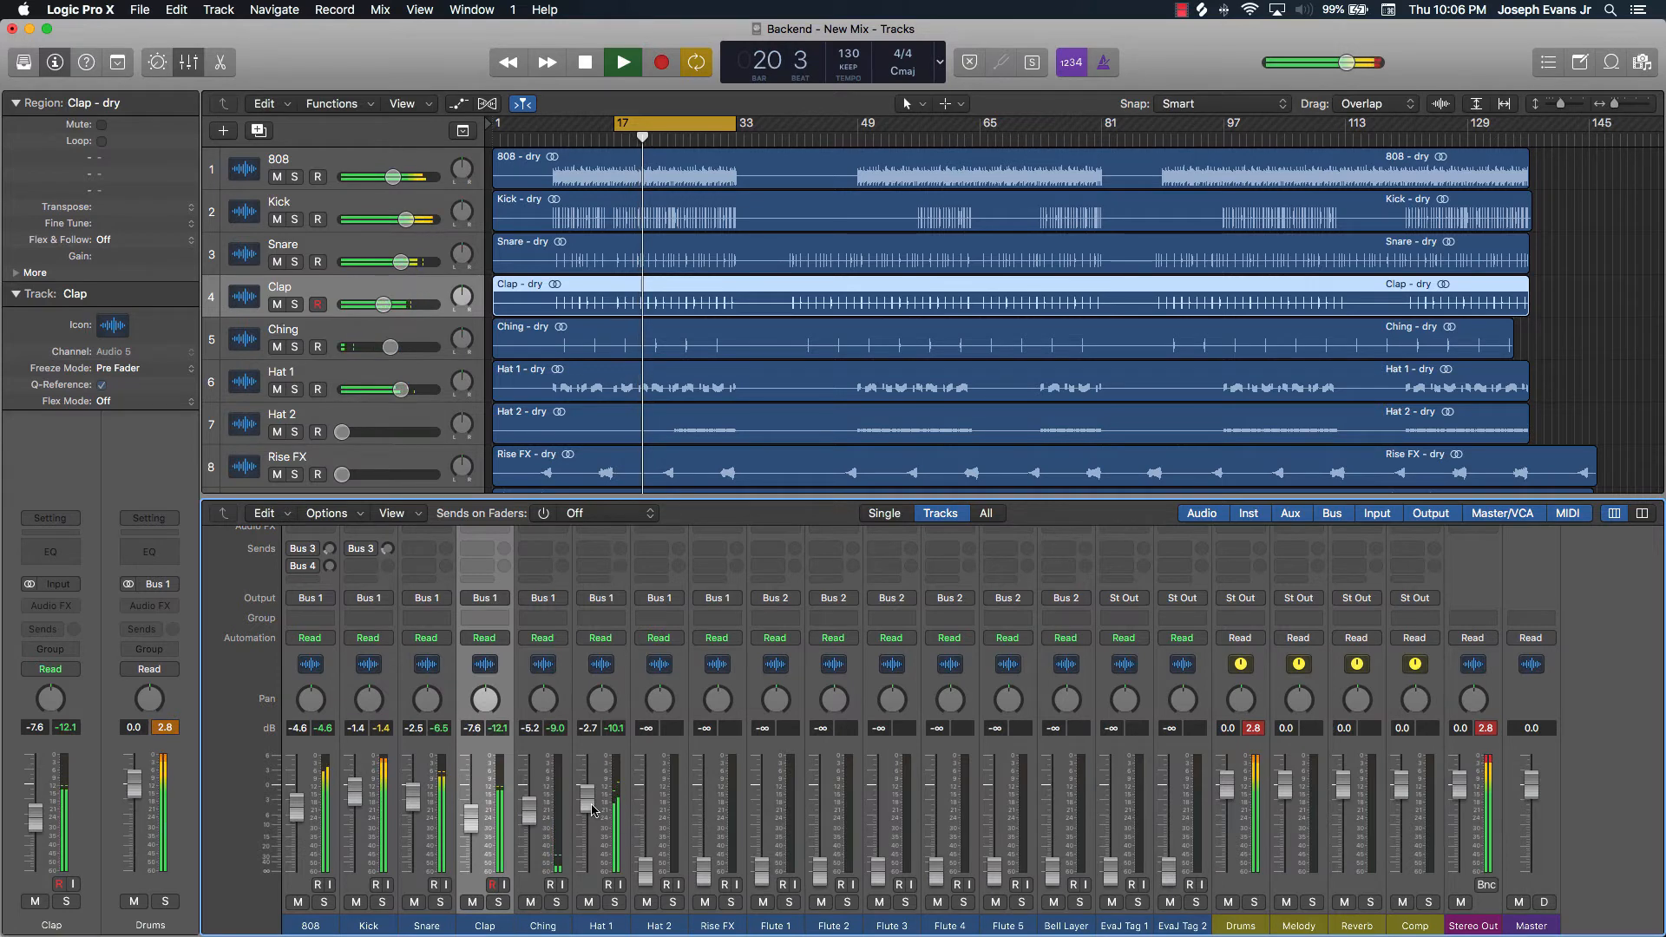
key("space")
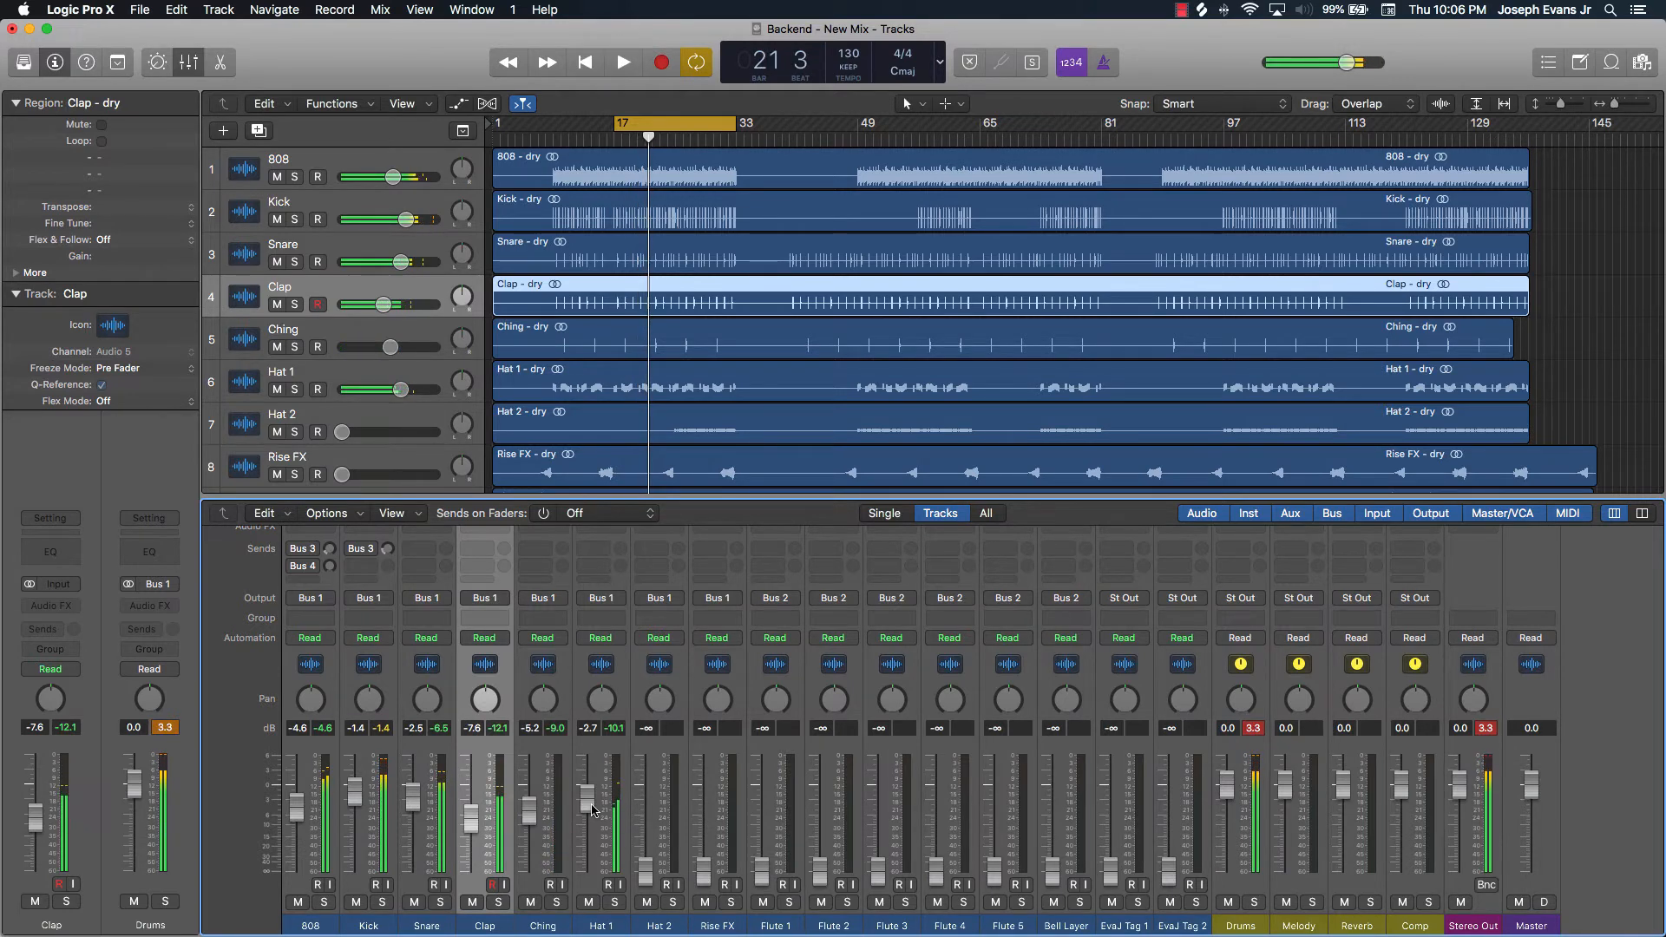
Turn off the cycle range and raise the Hat 2 fader to -5.8 dB during playback
left_click(693, 123)
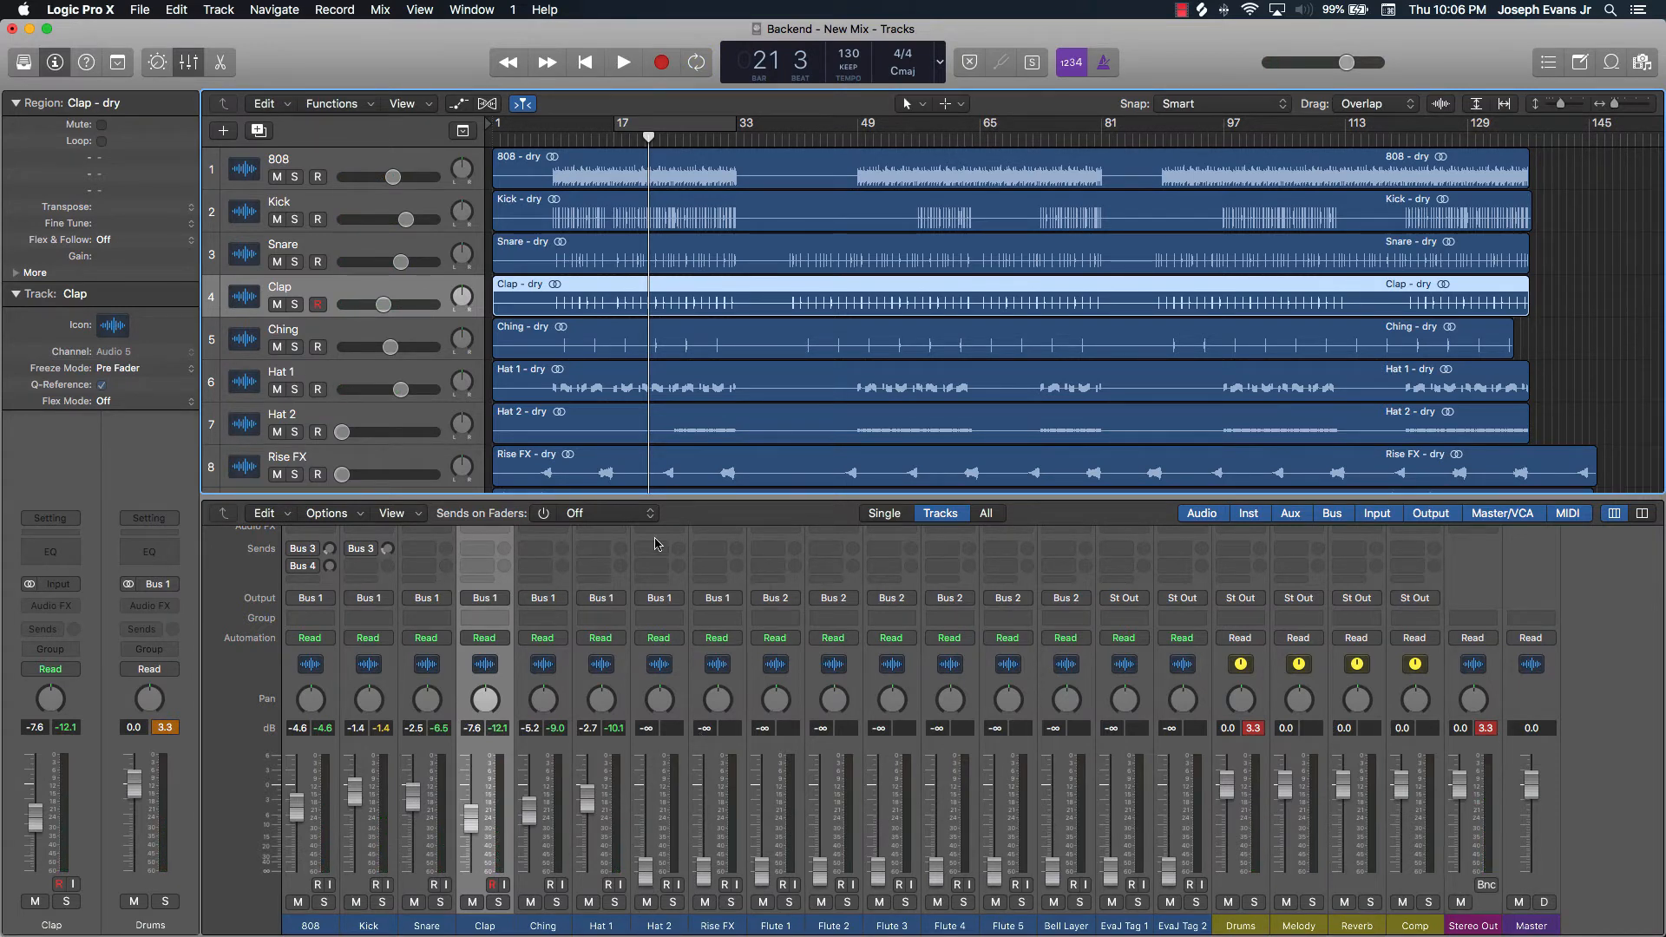
key("space")
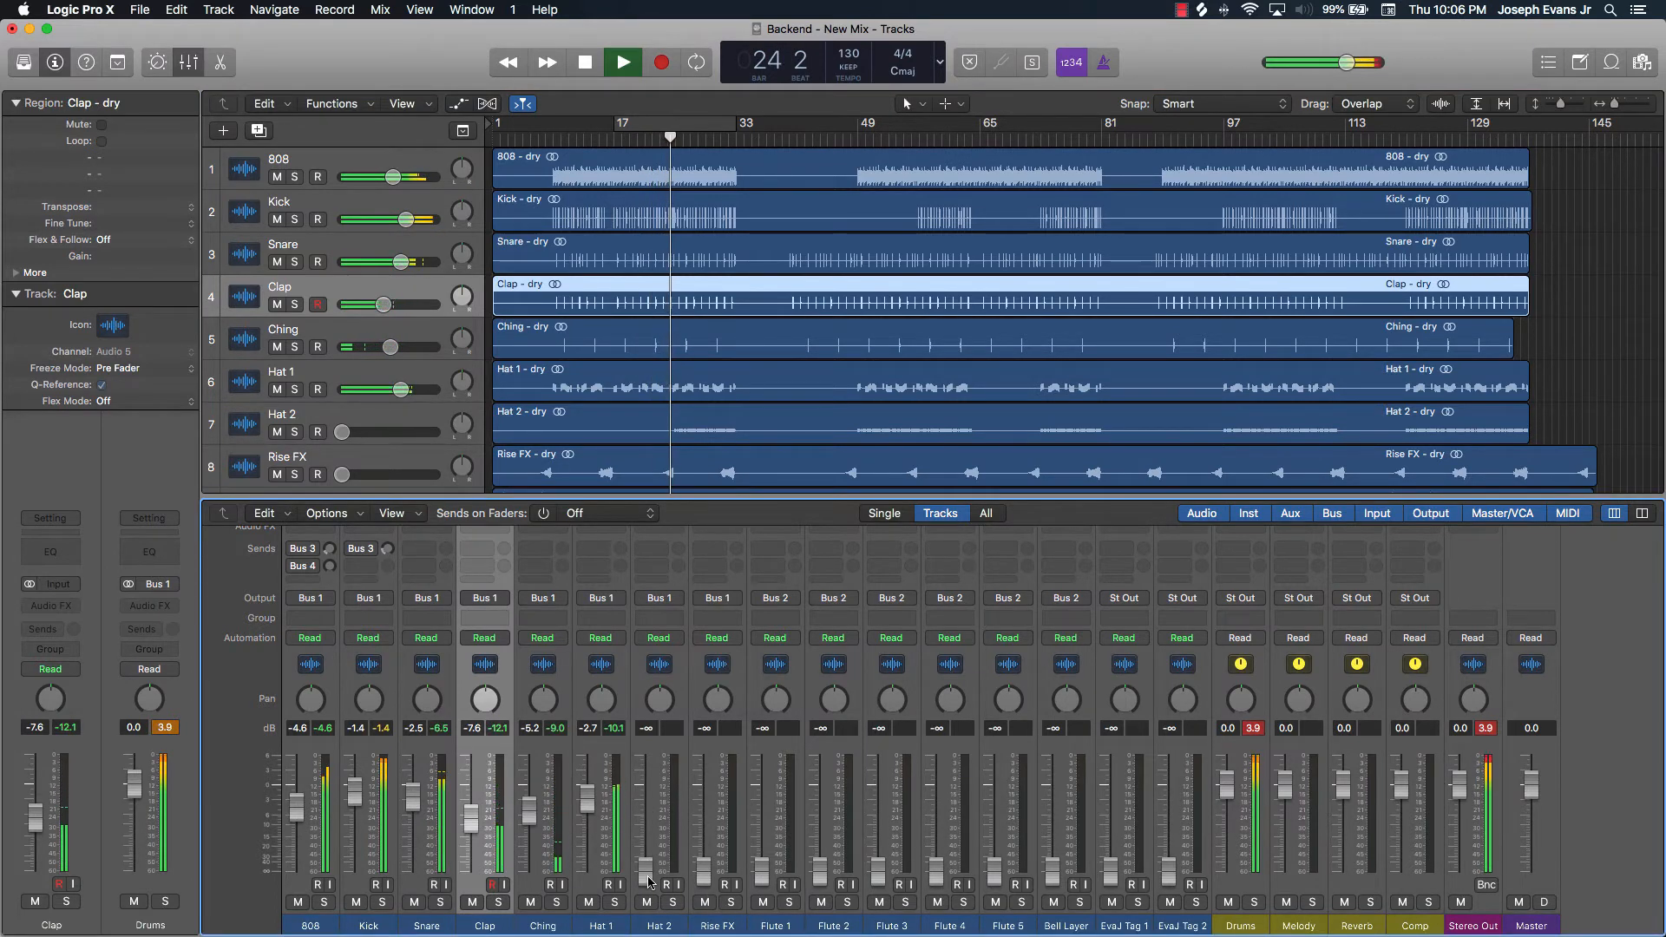
left_click_drag(649, 881, 657, 776)
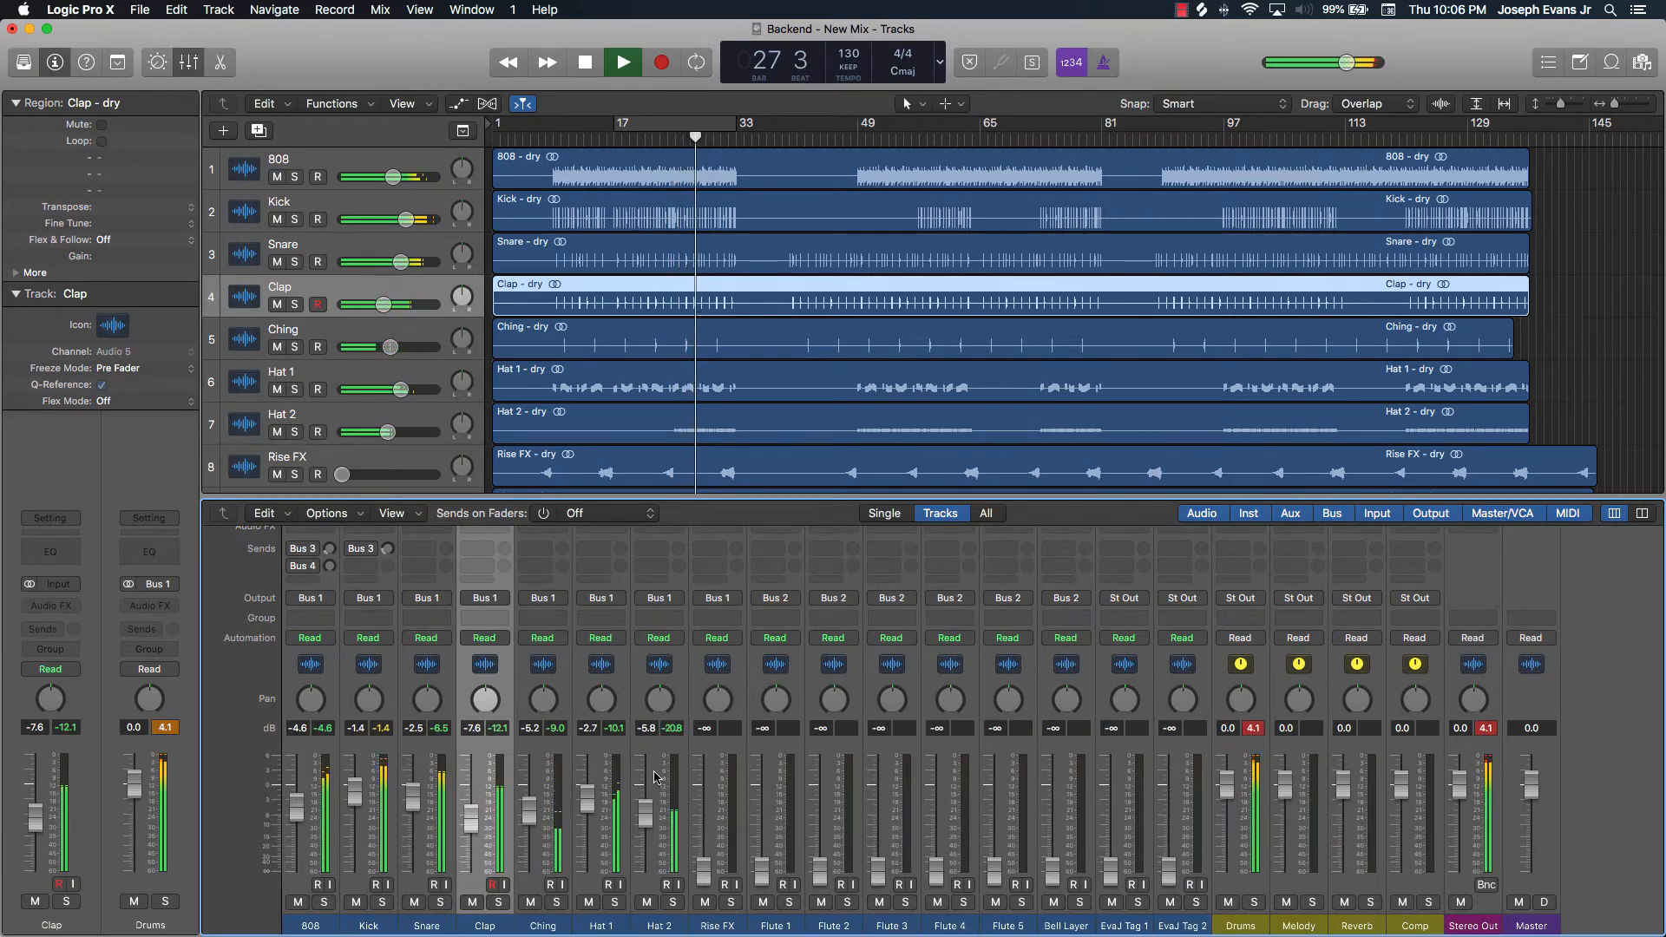
Lower the Hat 1 fader to -3.5 dB to balance it against Hat 2, and stop playback
left_click_drag(589, 800, 588, 803)
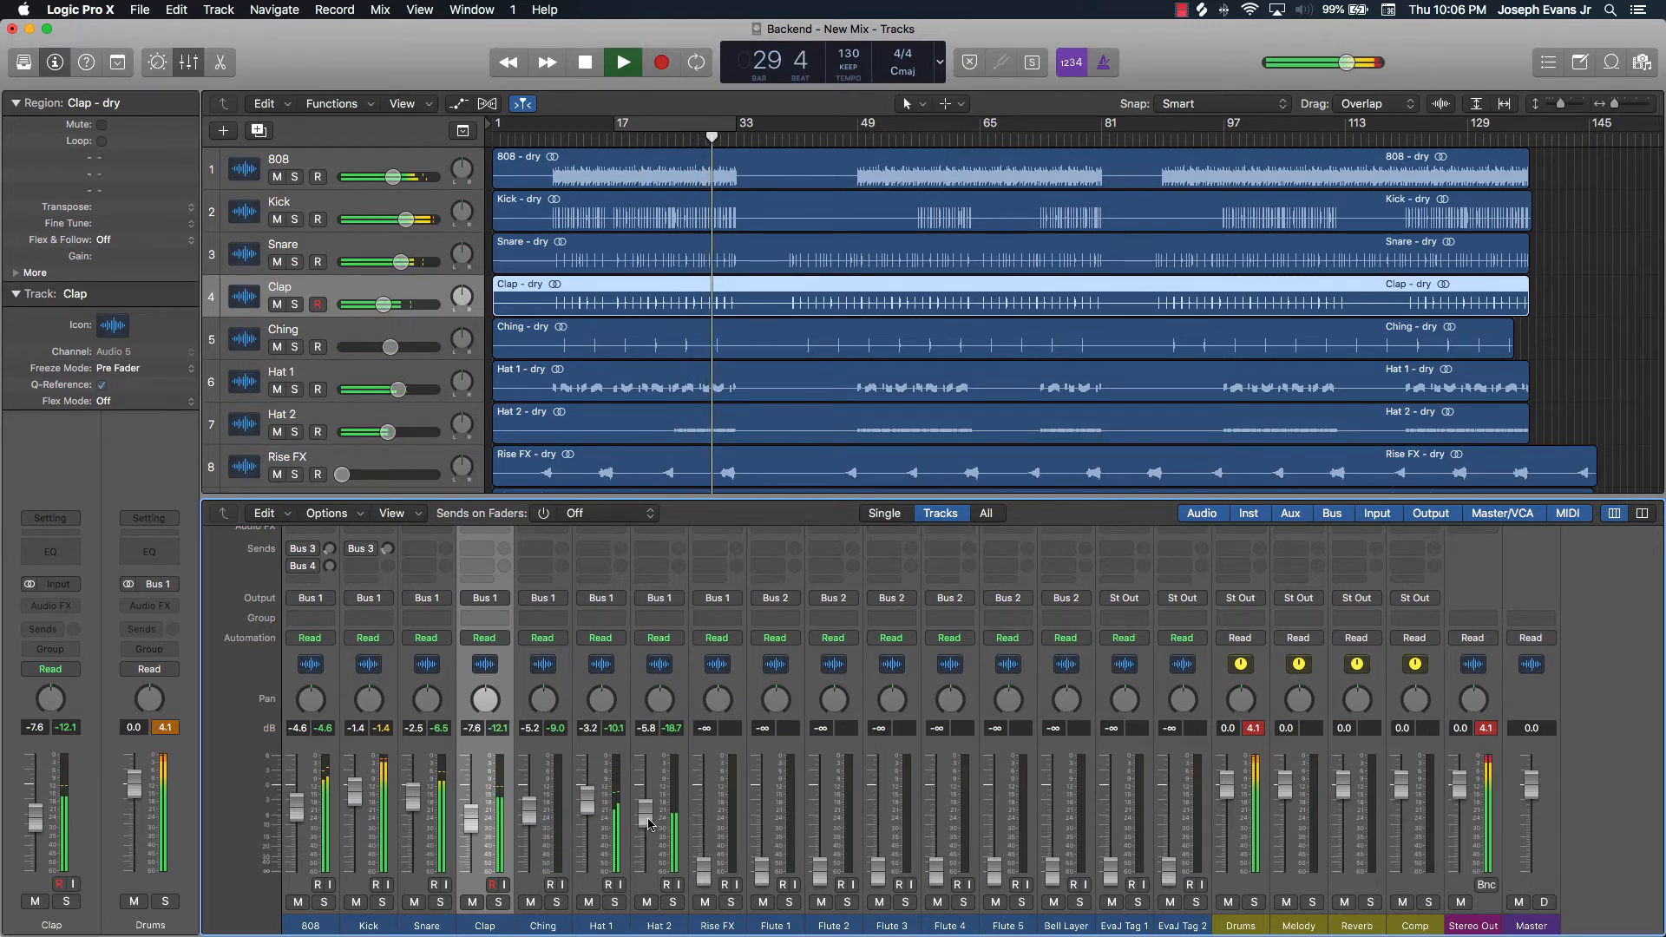
left_click_drag(588, 803, 588, 805)
key("space")
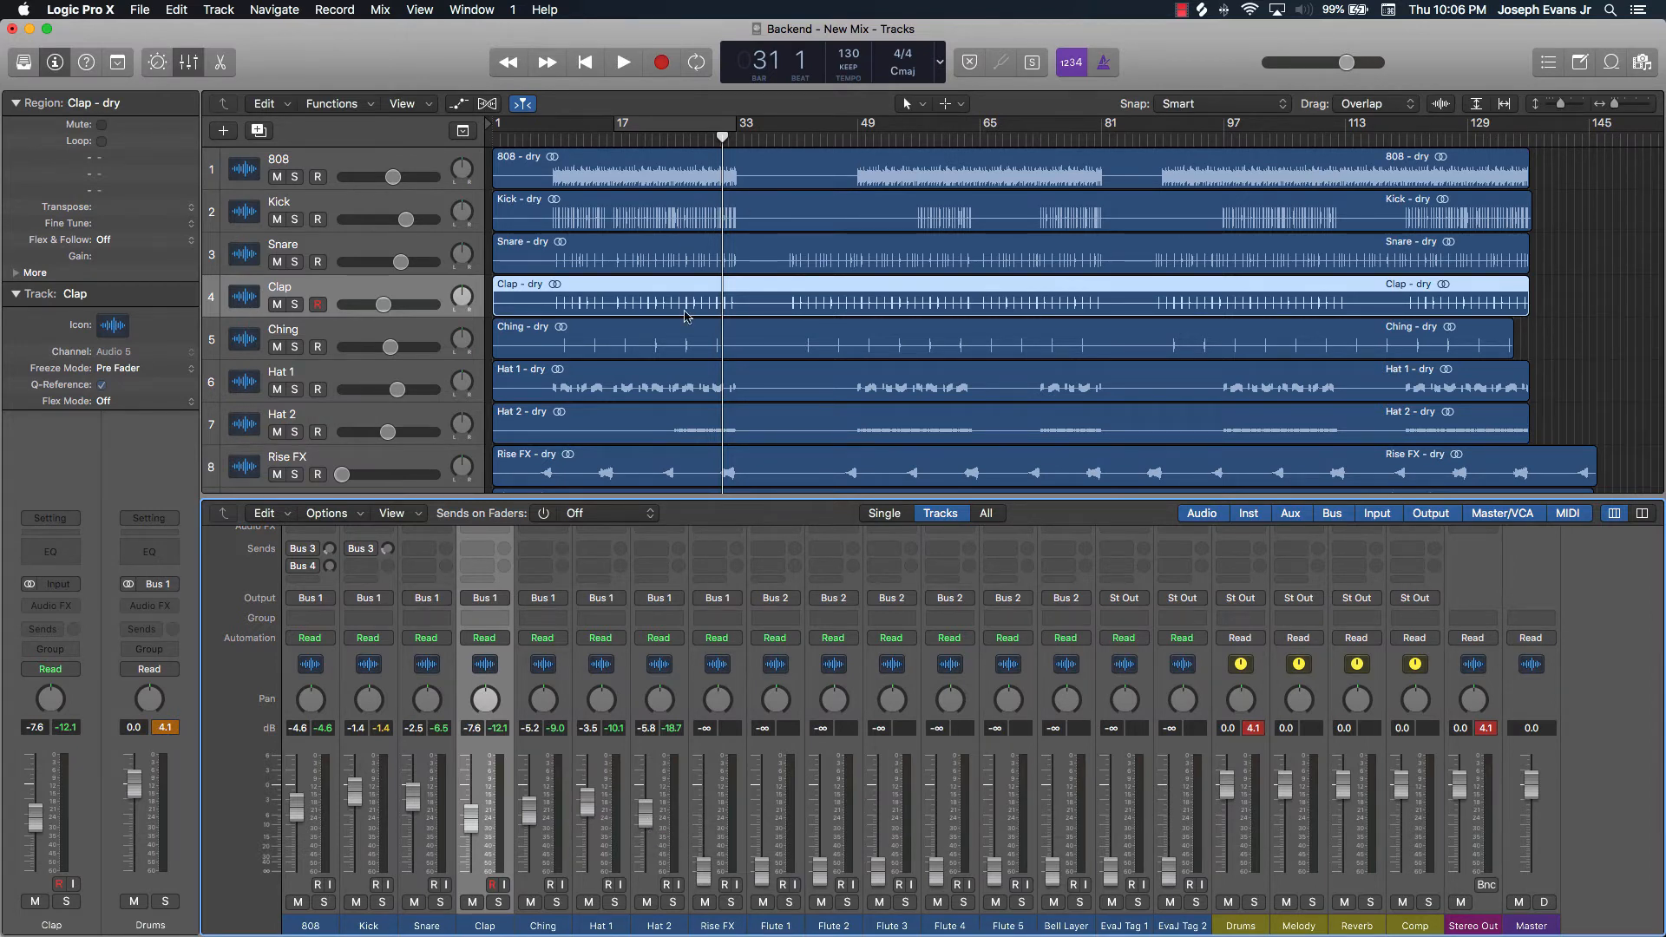
Play from just before the Rise FX sound leading into bar 33 and raise the Rise FX fader to -8.6 dB
scroll(690, 321, "down", 3)
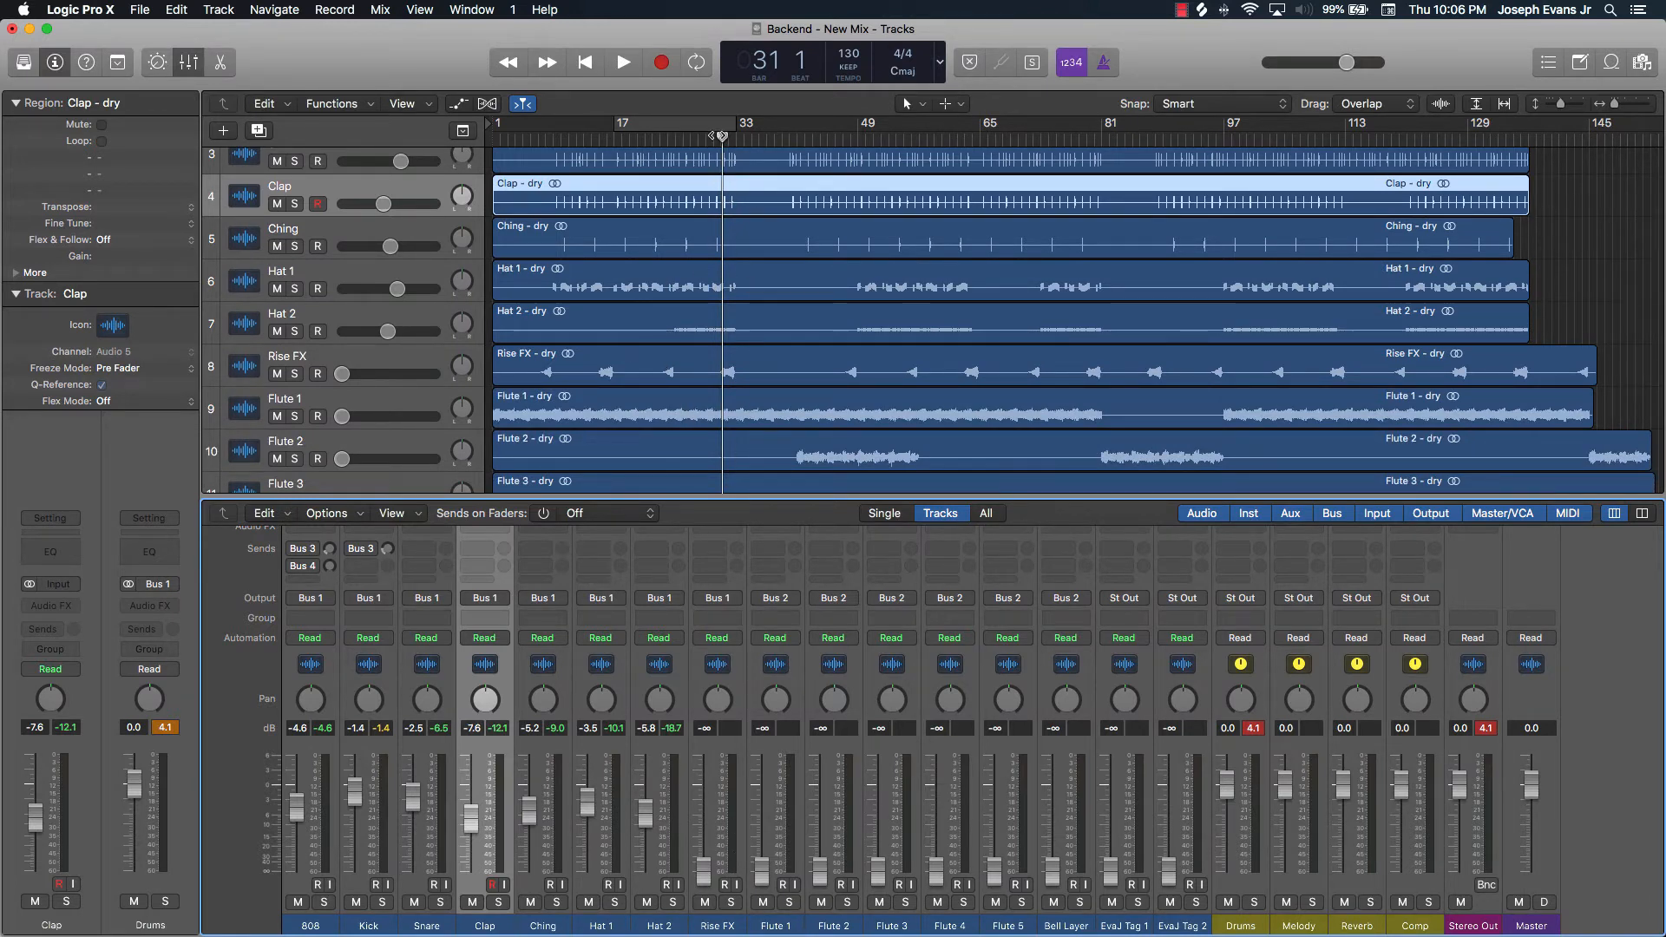
left_click_drag(719, 136, 704, 138)
key("space")
left_click_drag(703, 867, 704, 826)
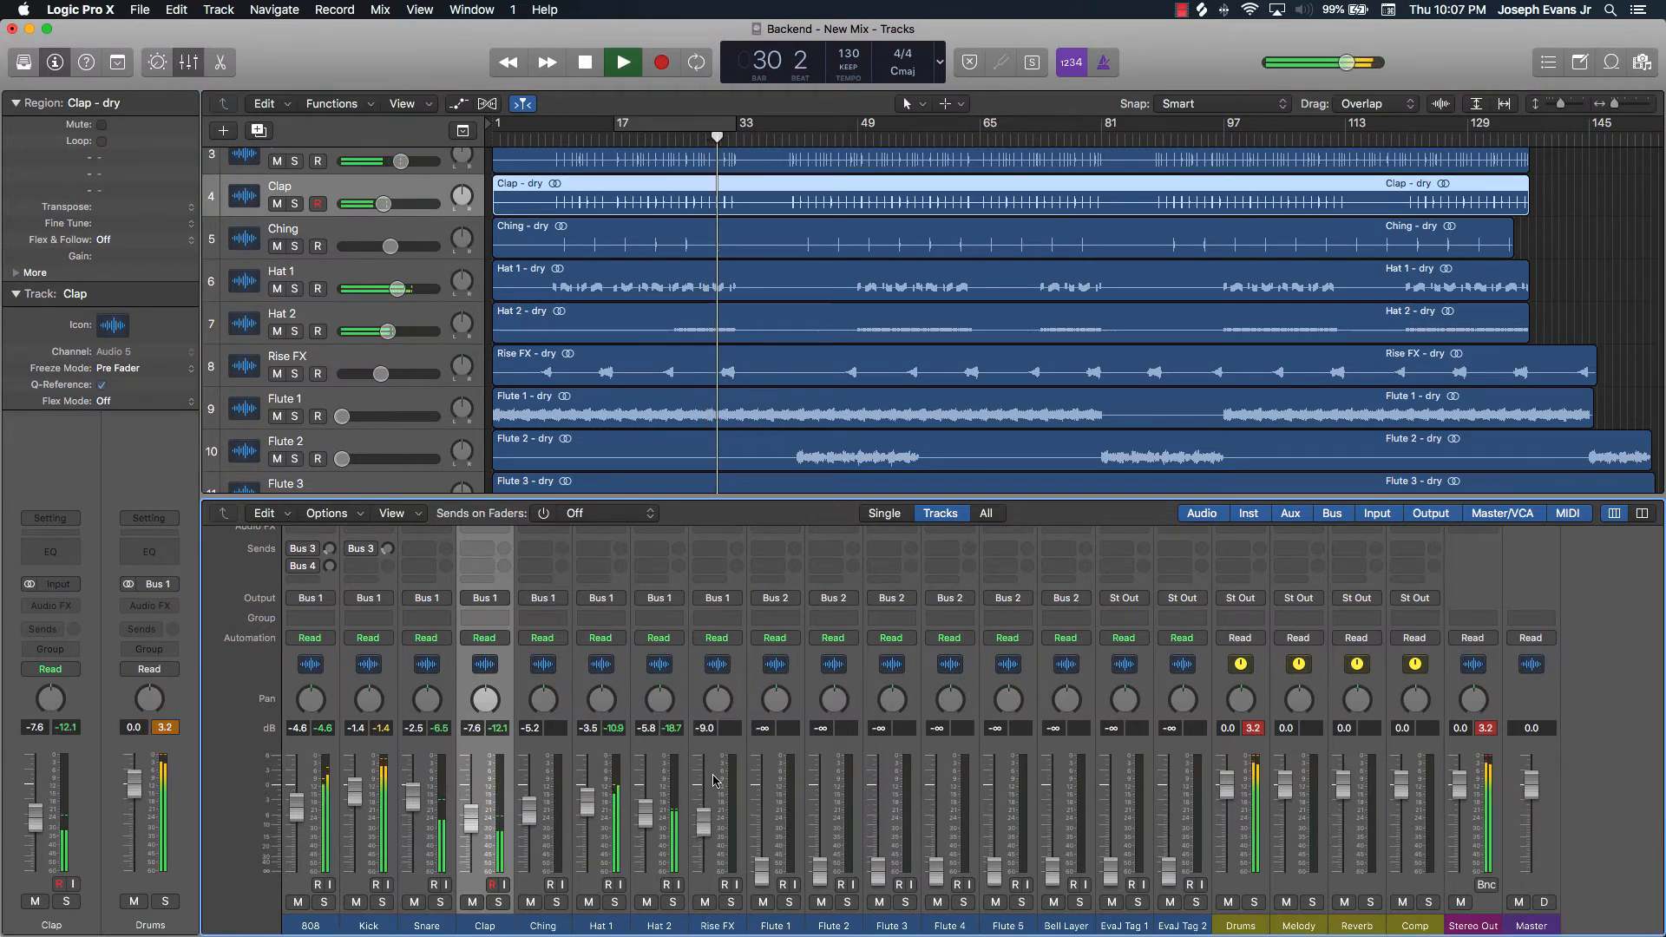
left_click_drag(714, 781, 714, 769)
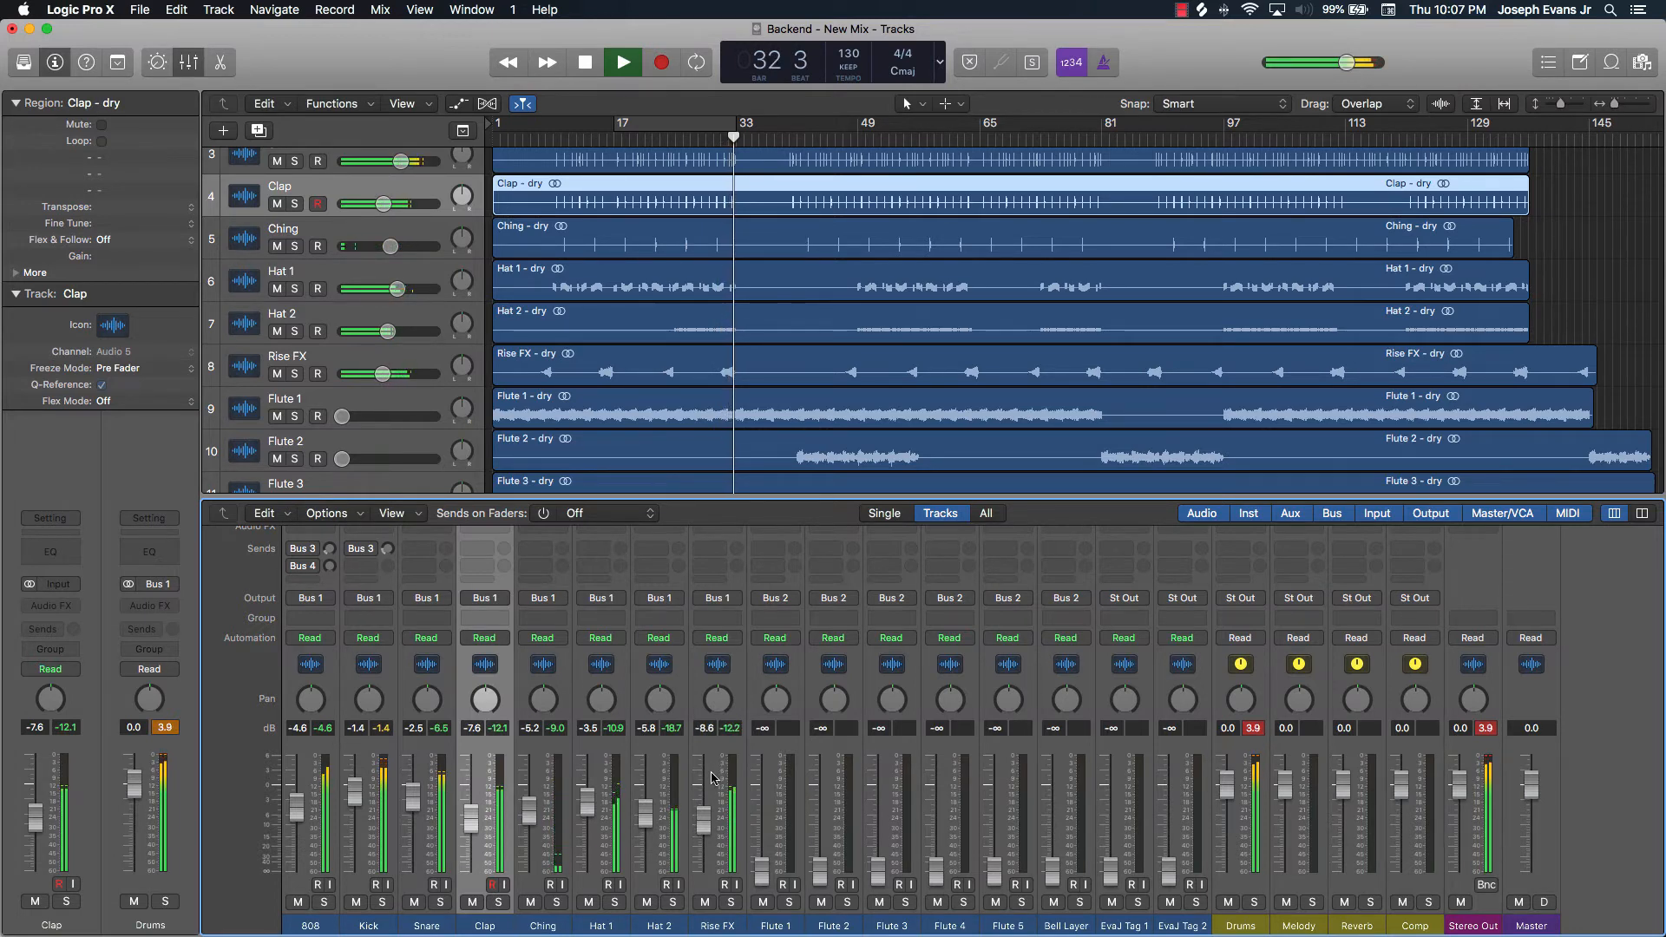
Replay the Rise FX section before bar 33, lower its fader to -10.2 dB and stop playback
left_click(714, 140)
left_click_drag(700, 832, 700, 834)
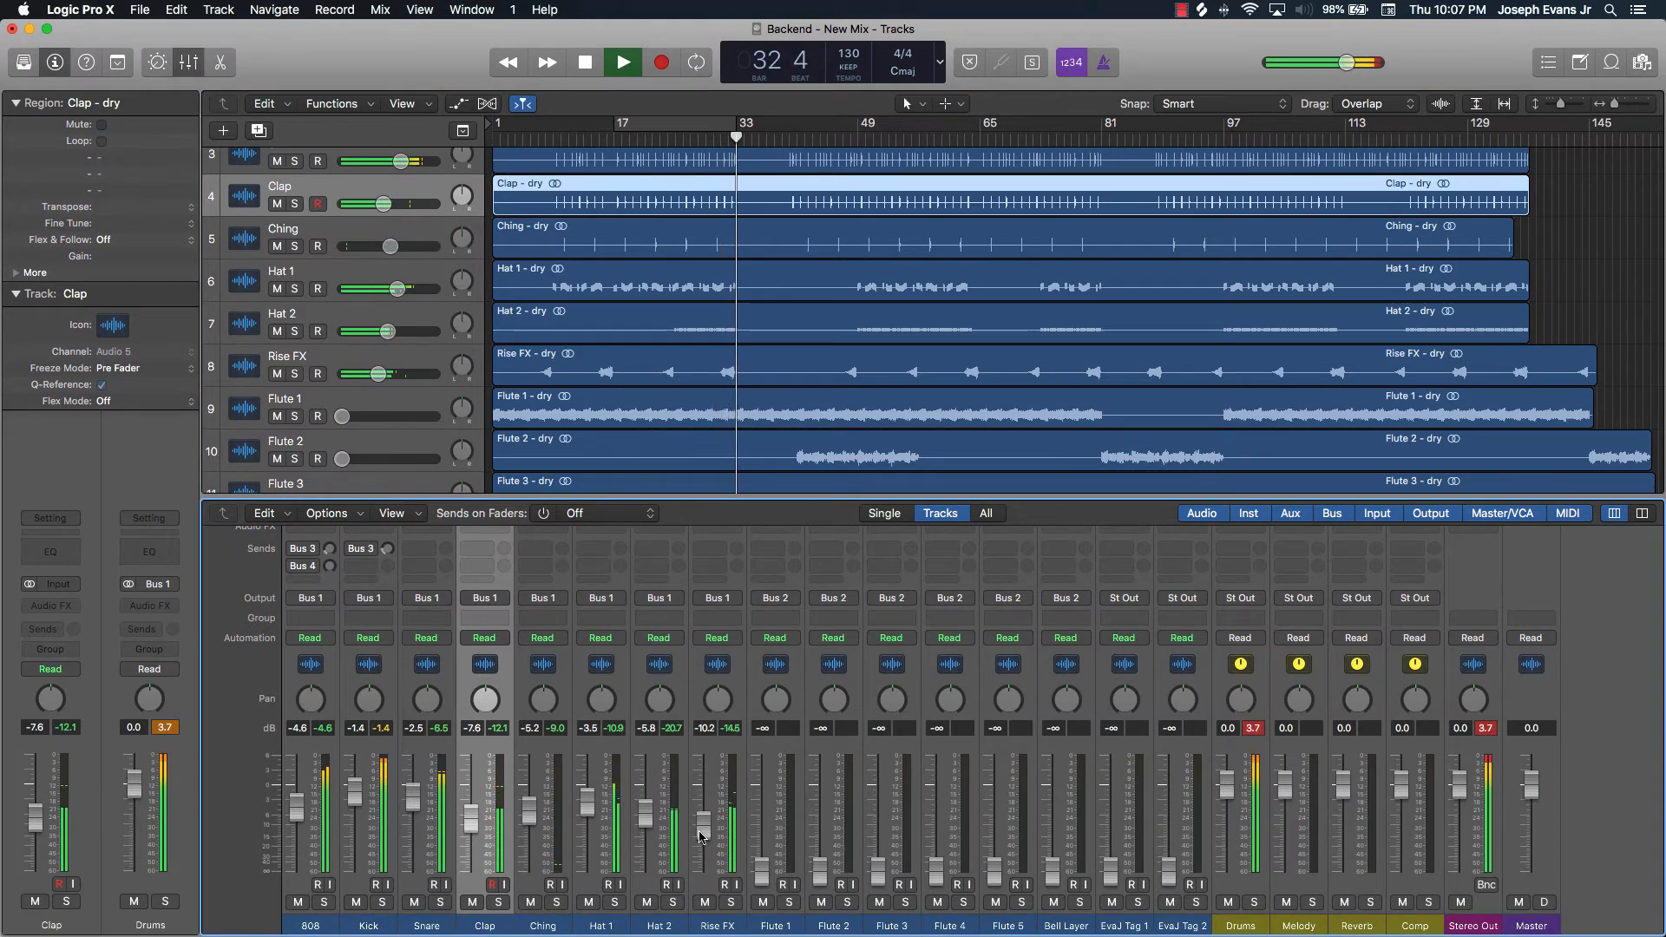
key("space")
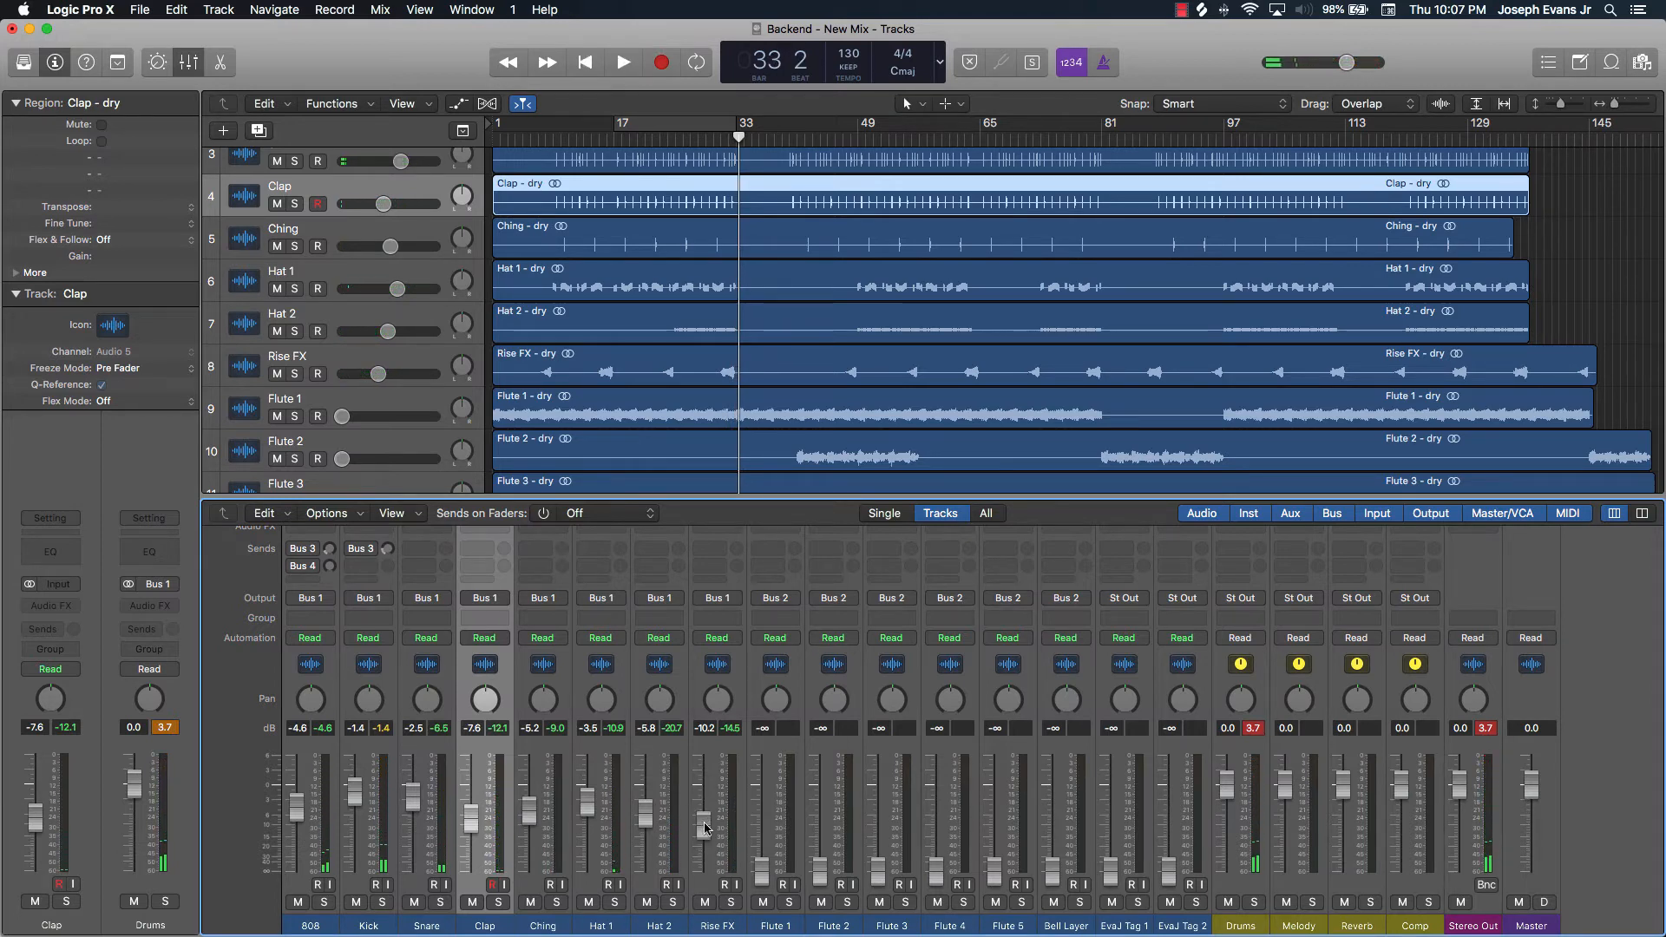
Lower the Rise FX fader to -10.6 dB and set the cycle range to bars 17–33
mouse_move(705, 828)
left_mouse_down()
mouse_move(705, 796)
mouse_move(704, 833)
left_mouse_up()
left_click_drag(710, 838, 711, 827)
left_click_drag(697, 141, 618, 139)
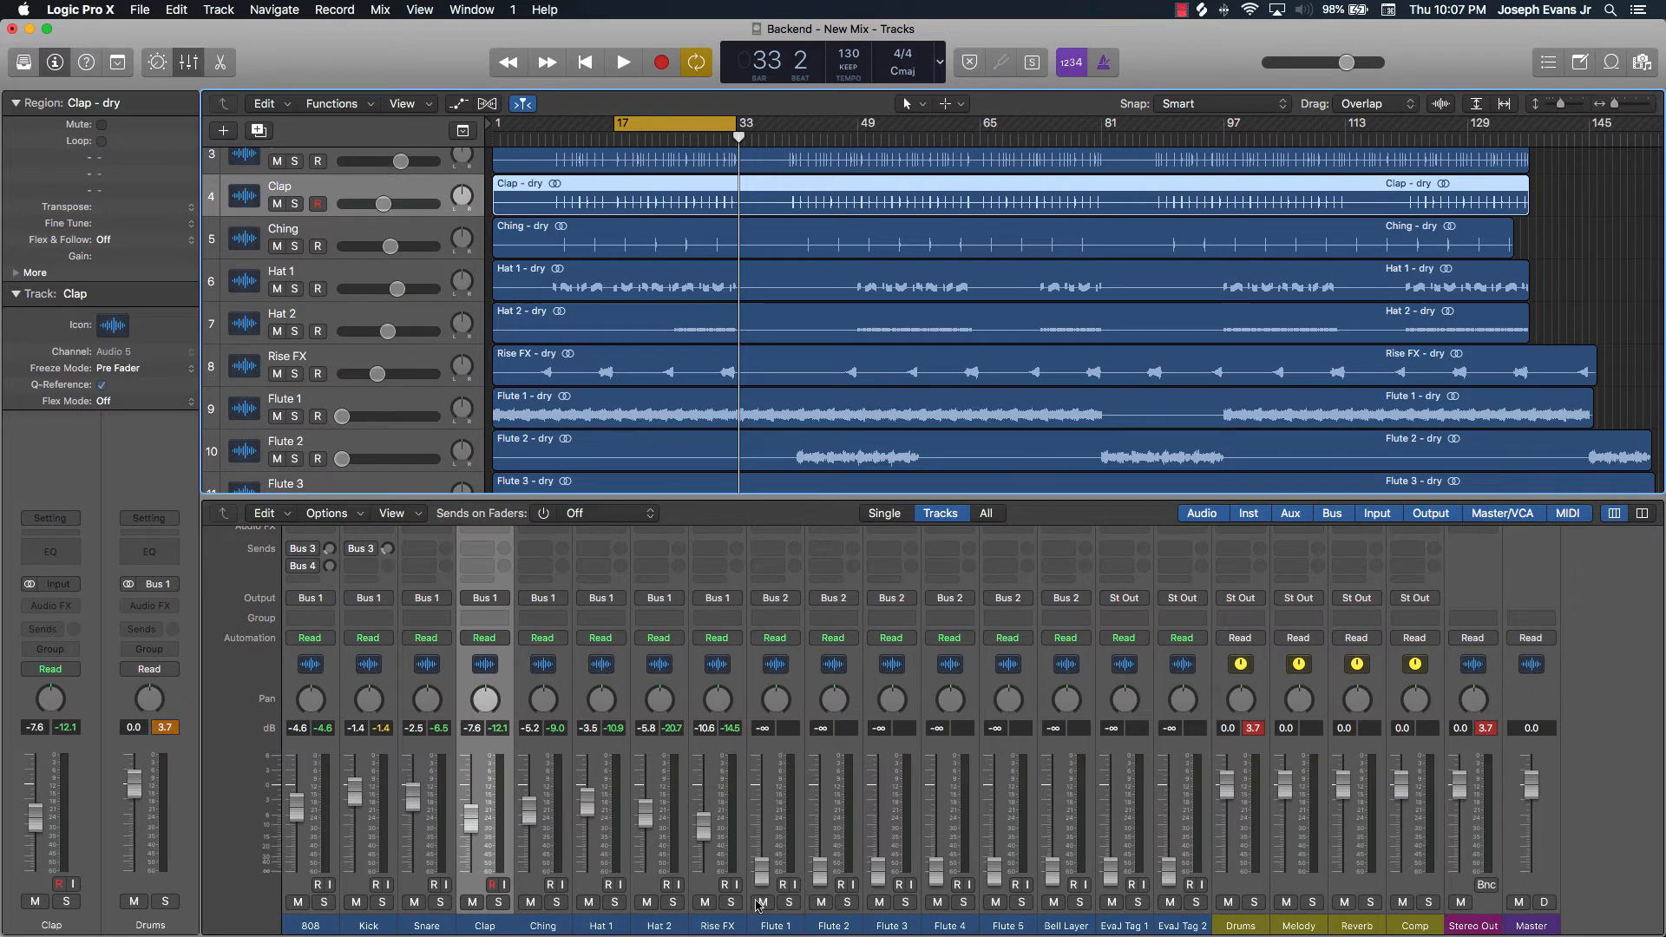
Play the looped section from bar 17, raise the Flute 1 fader to -12.6 dB and stop playback
scroll(638, 321, "down", 3)
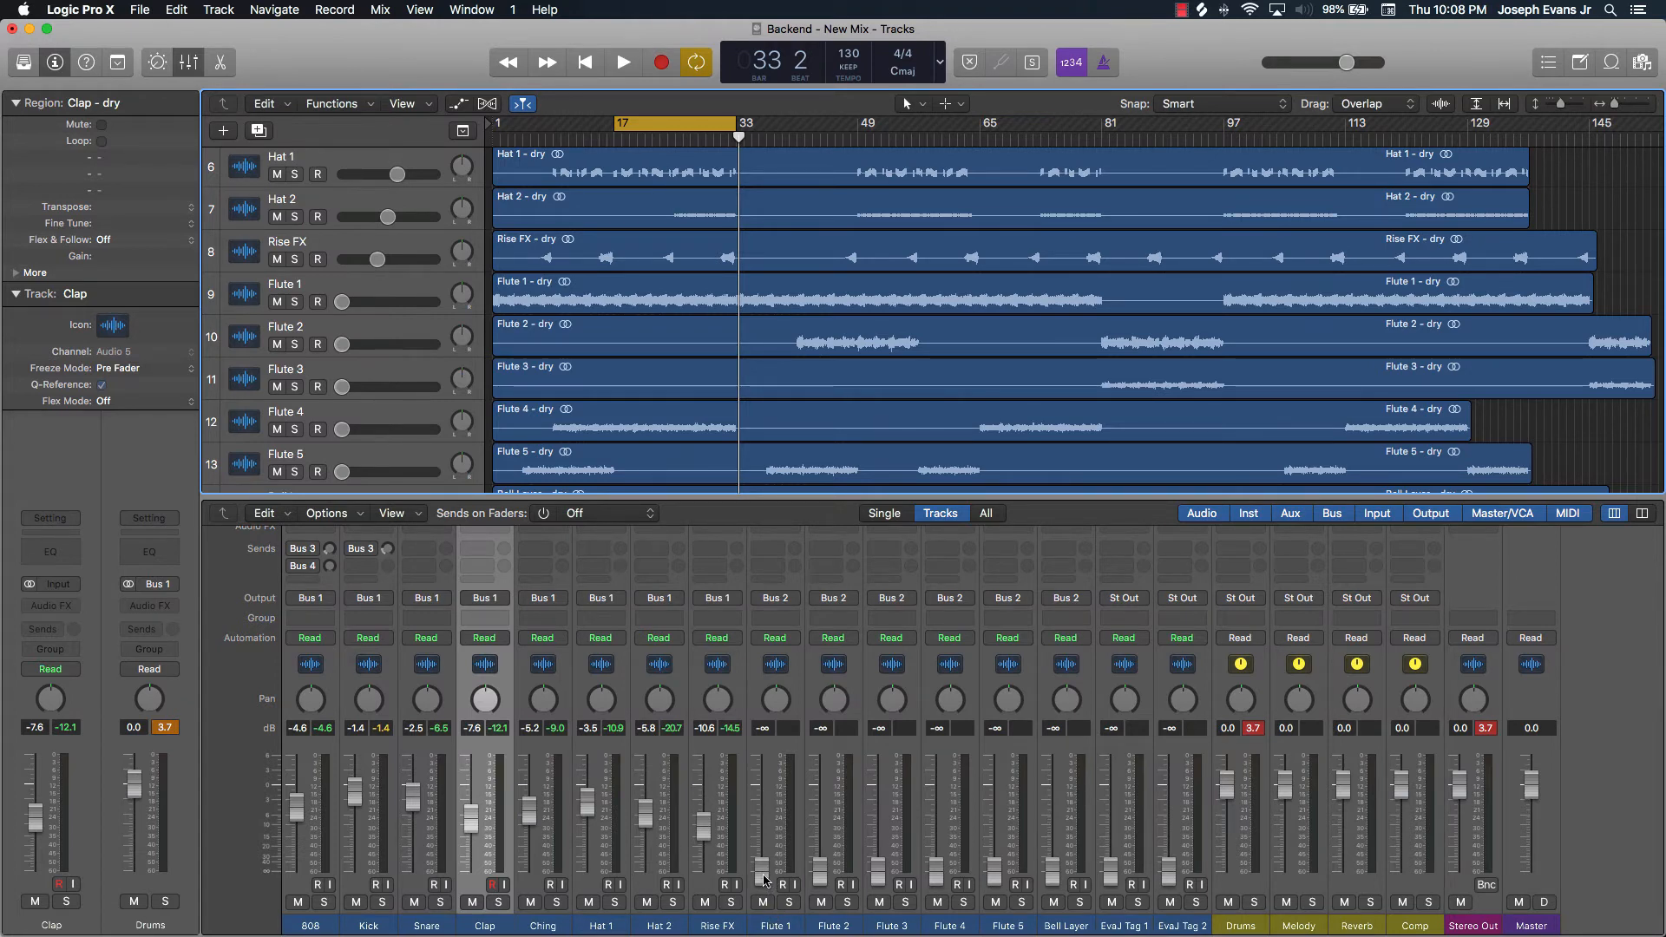
key("space")
left_click_drag(765, 881, 761, 808)
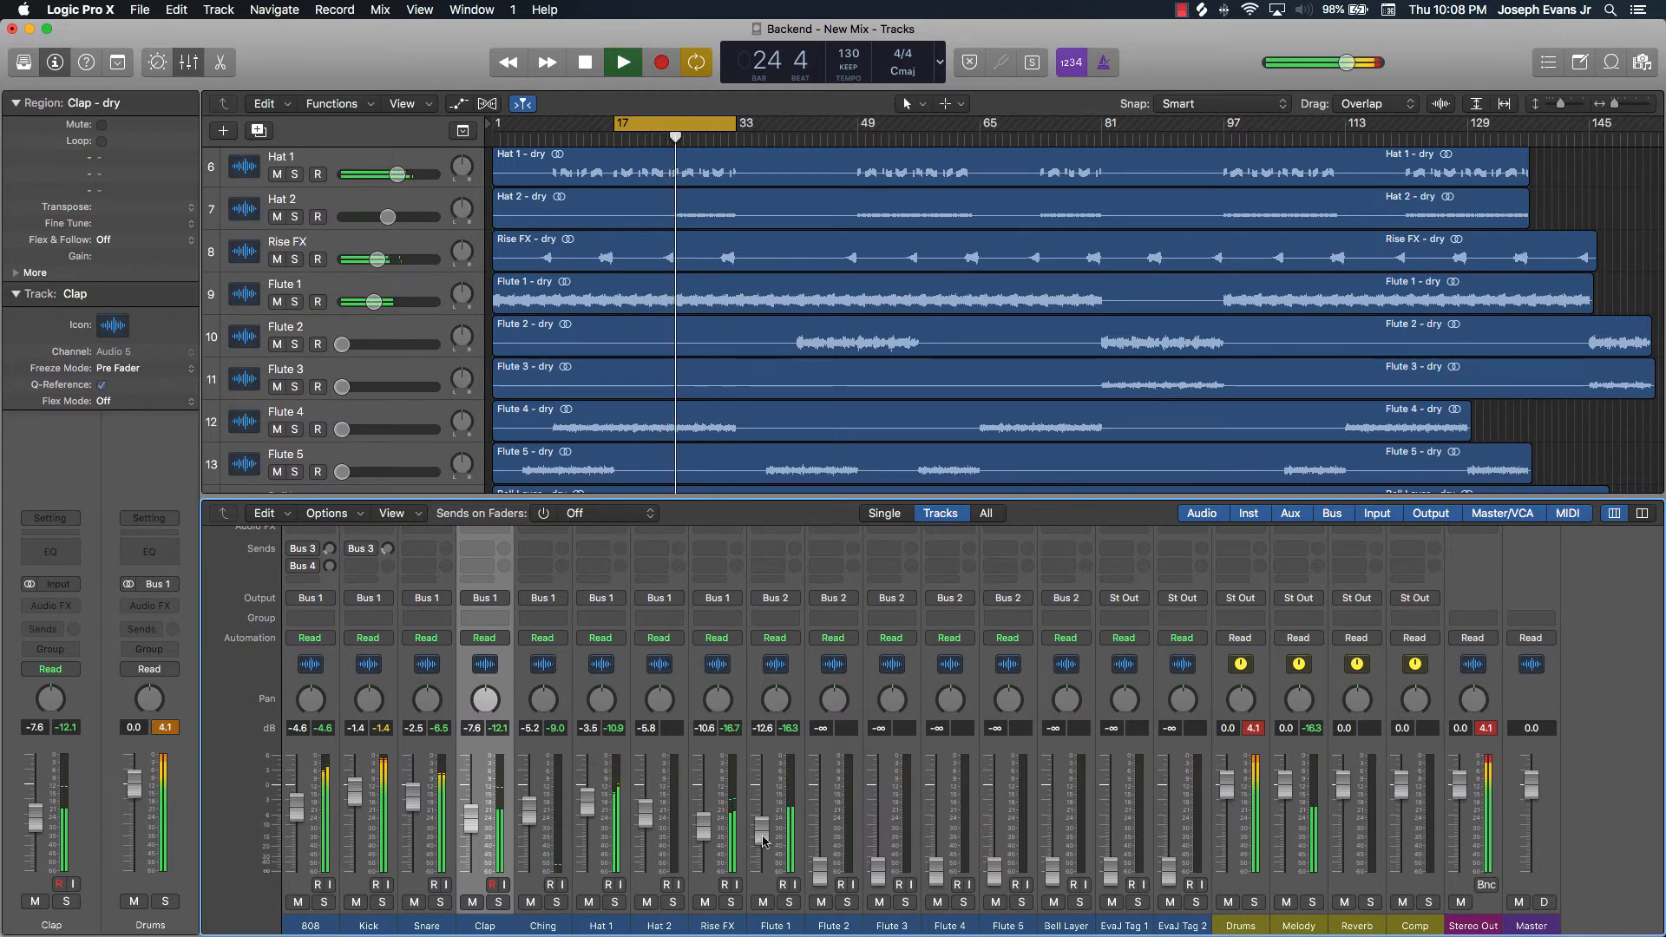
key("space")
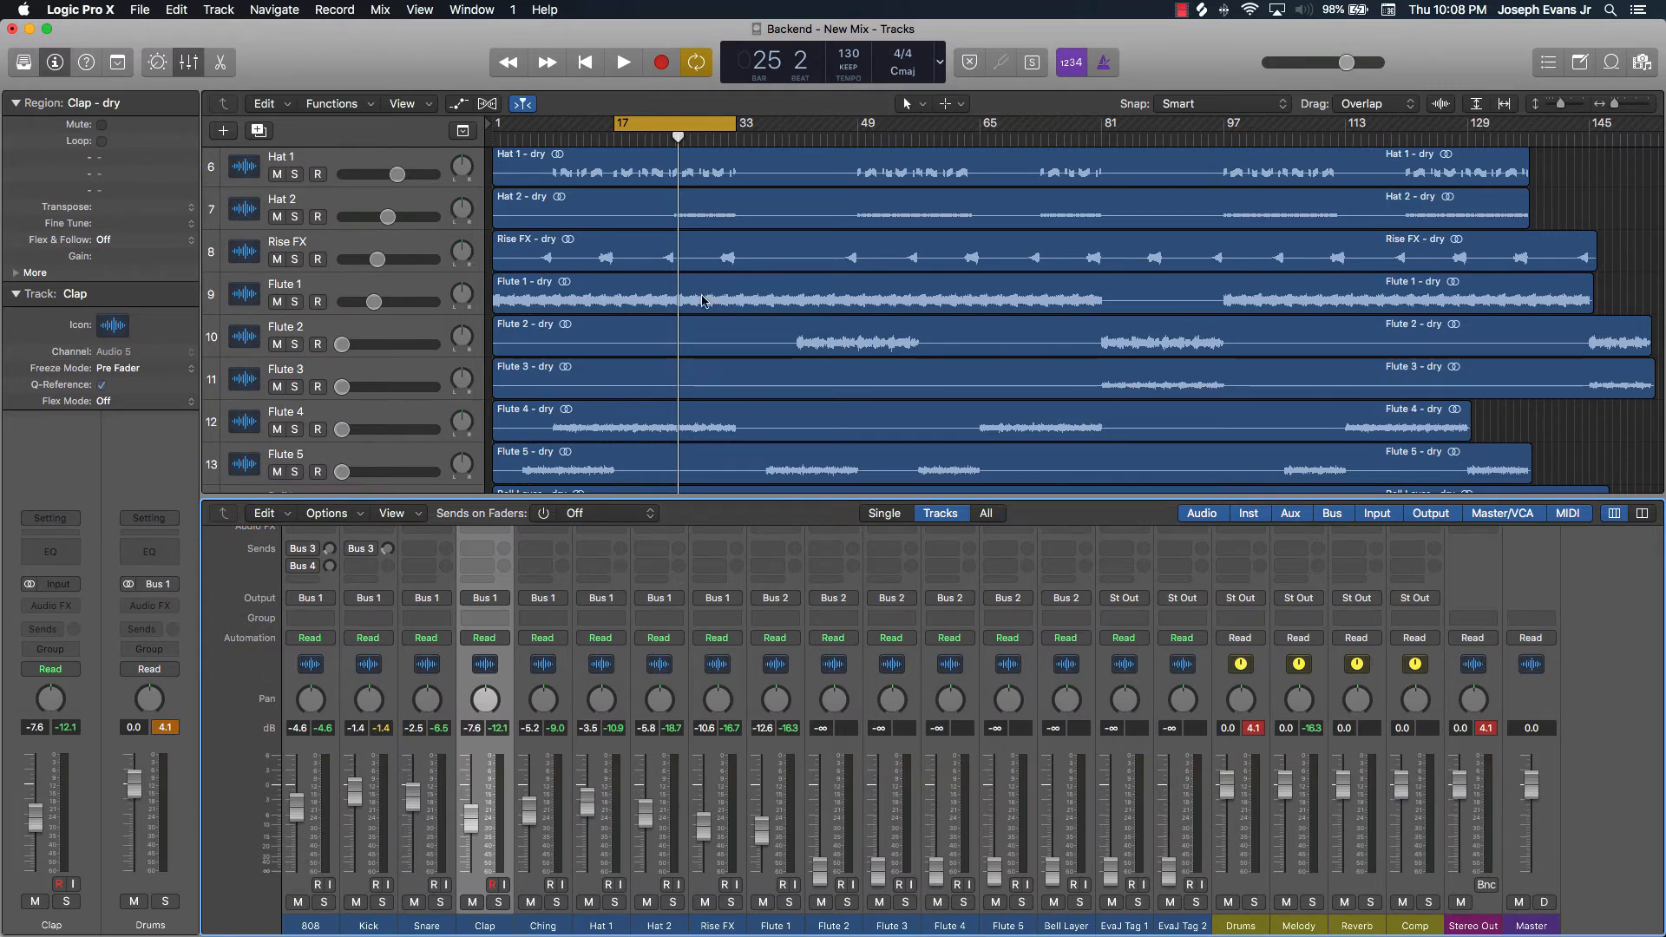
Raise the Flute 4 fader to -11.4 dB during loop playback, adjusting Flute 1 to -11.8 dB and Hat 1 to -3.7 dB
scroll(703, 301, "down", 4)
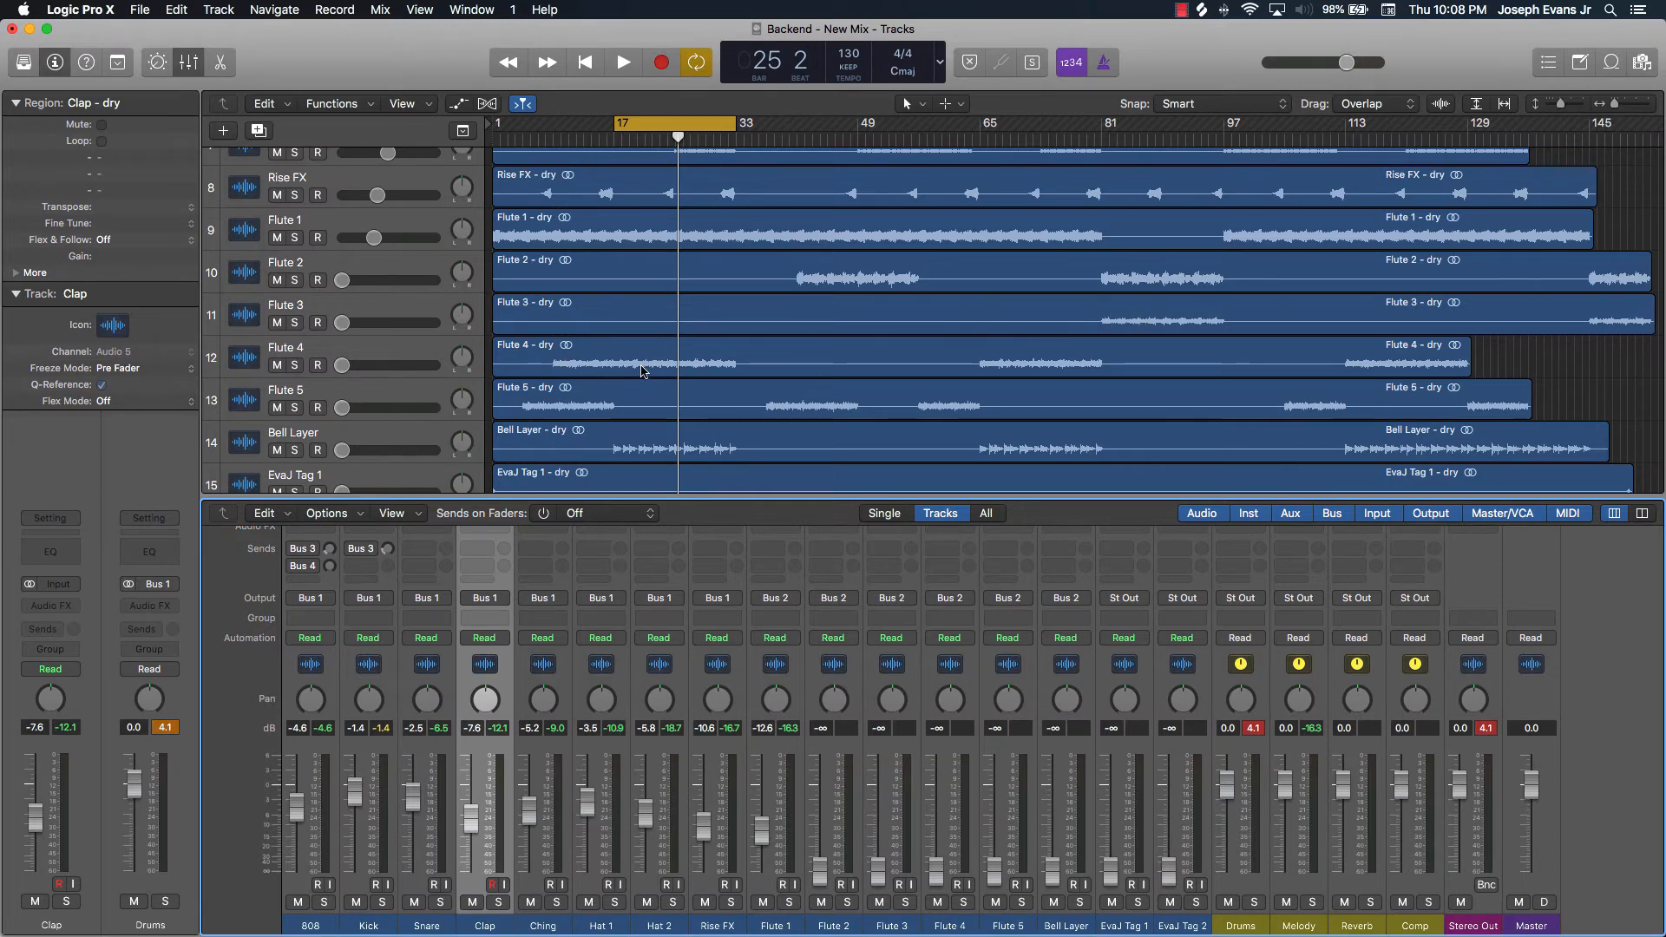
left_click(946, 927)
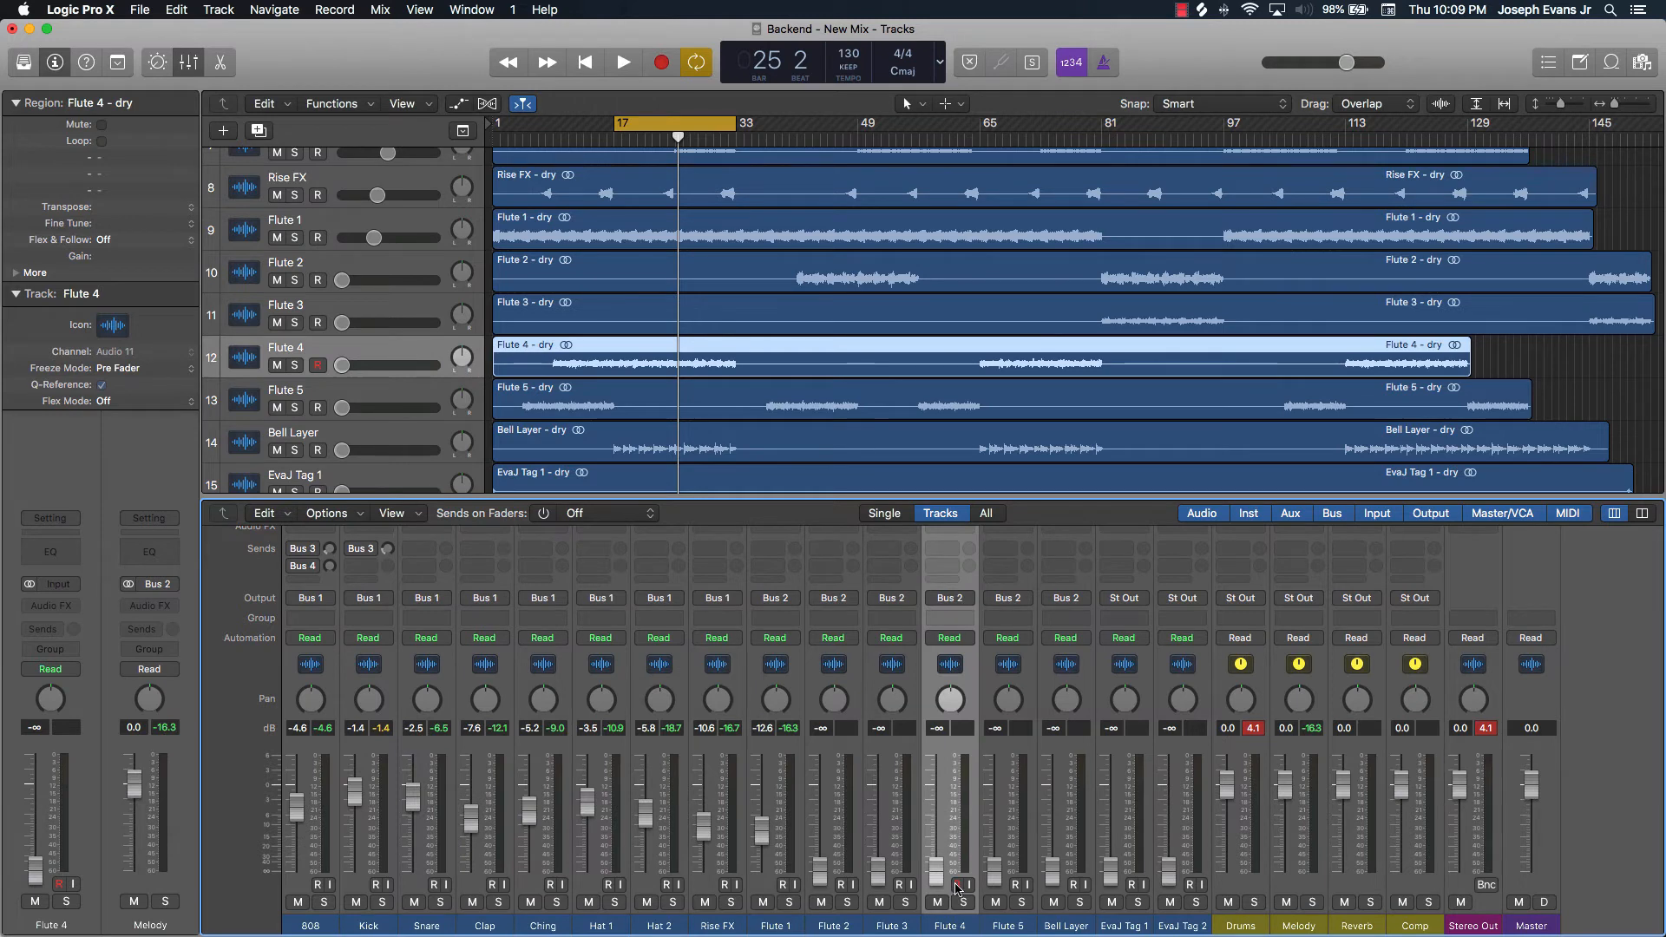
key("space")
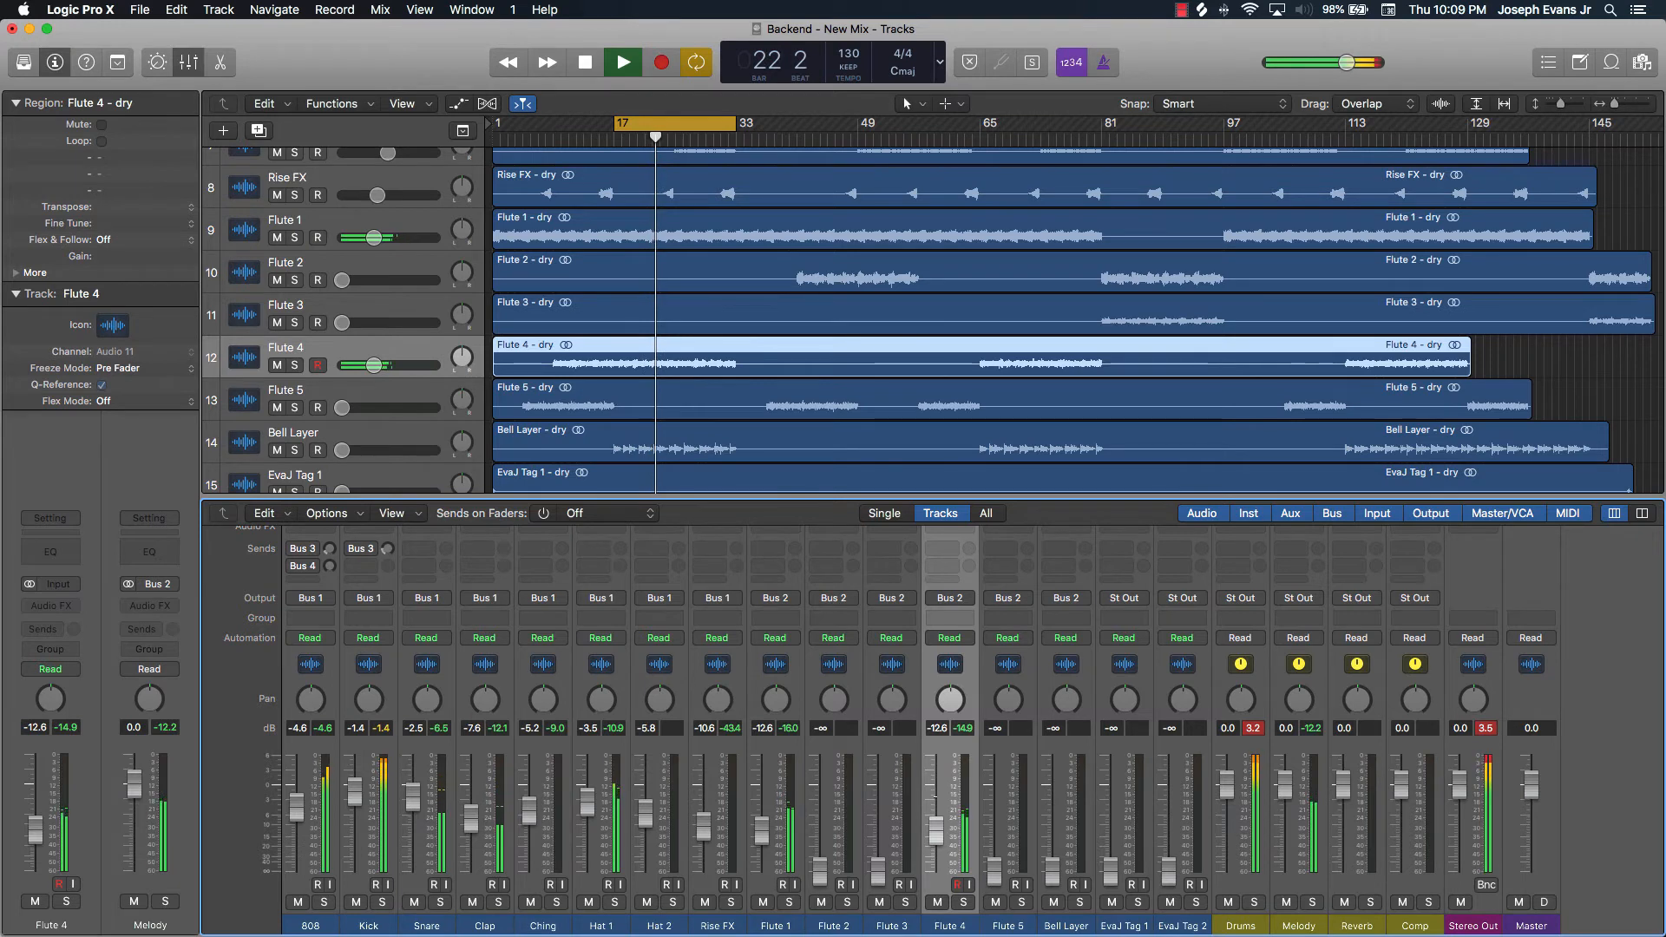
key("space")
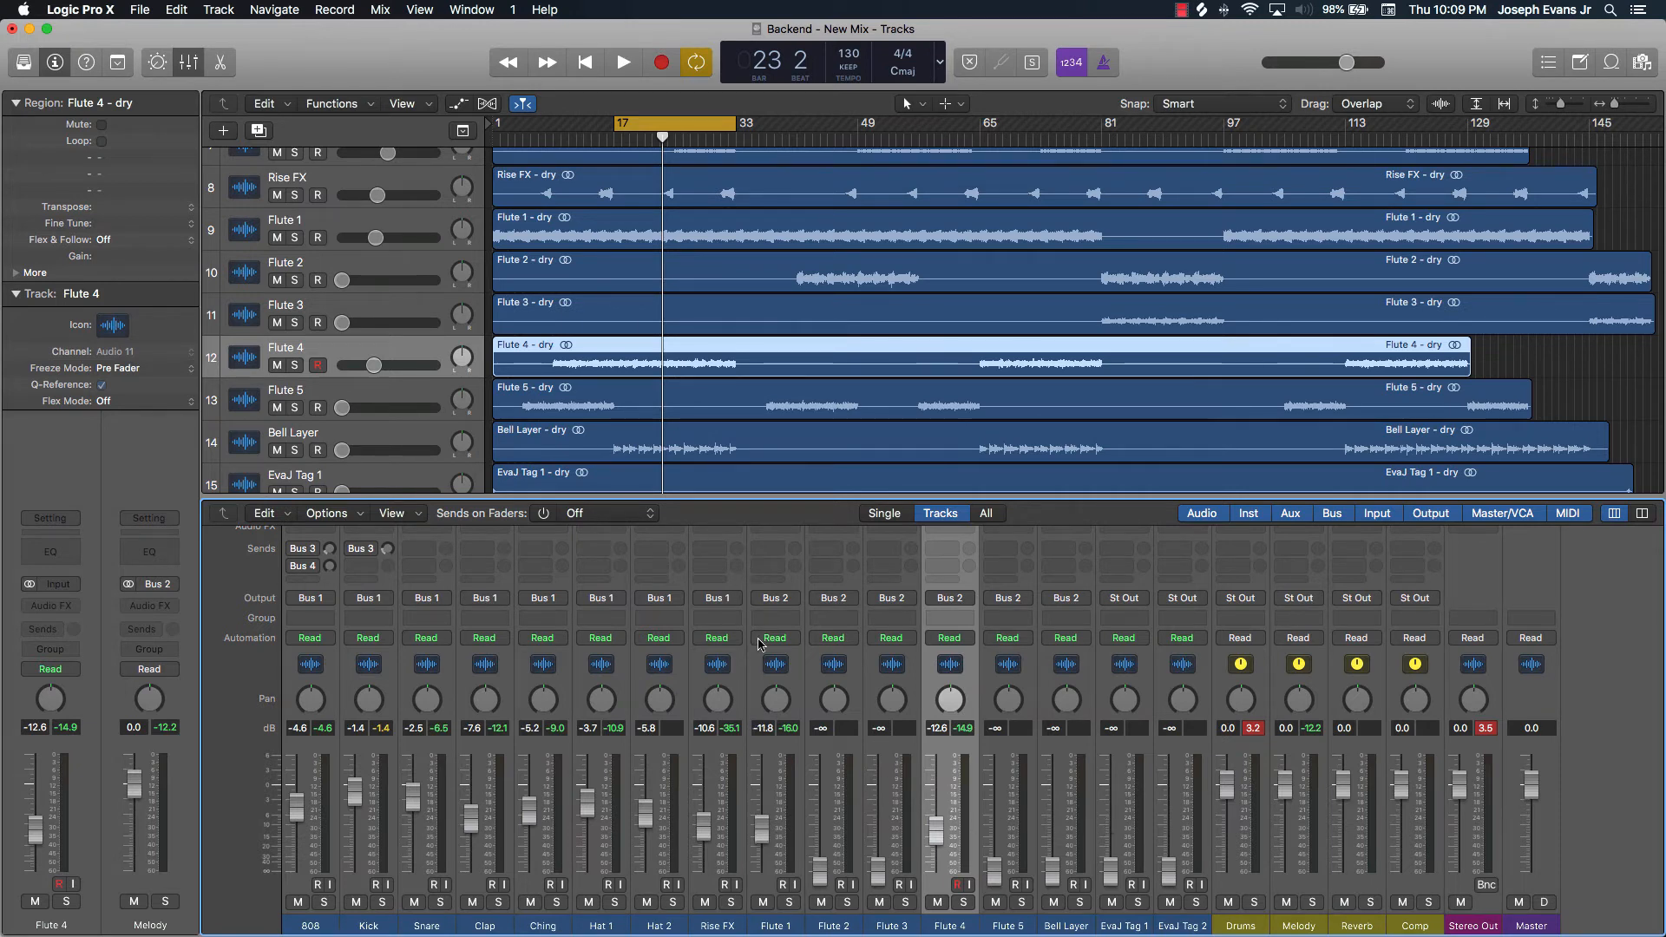
key("space")
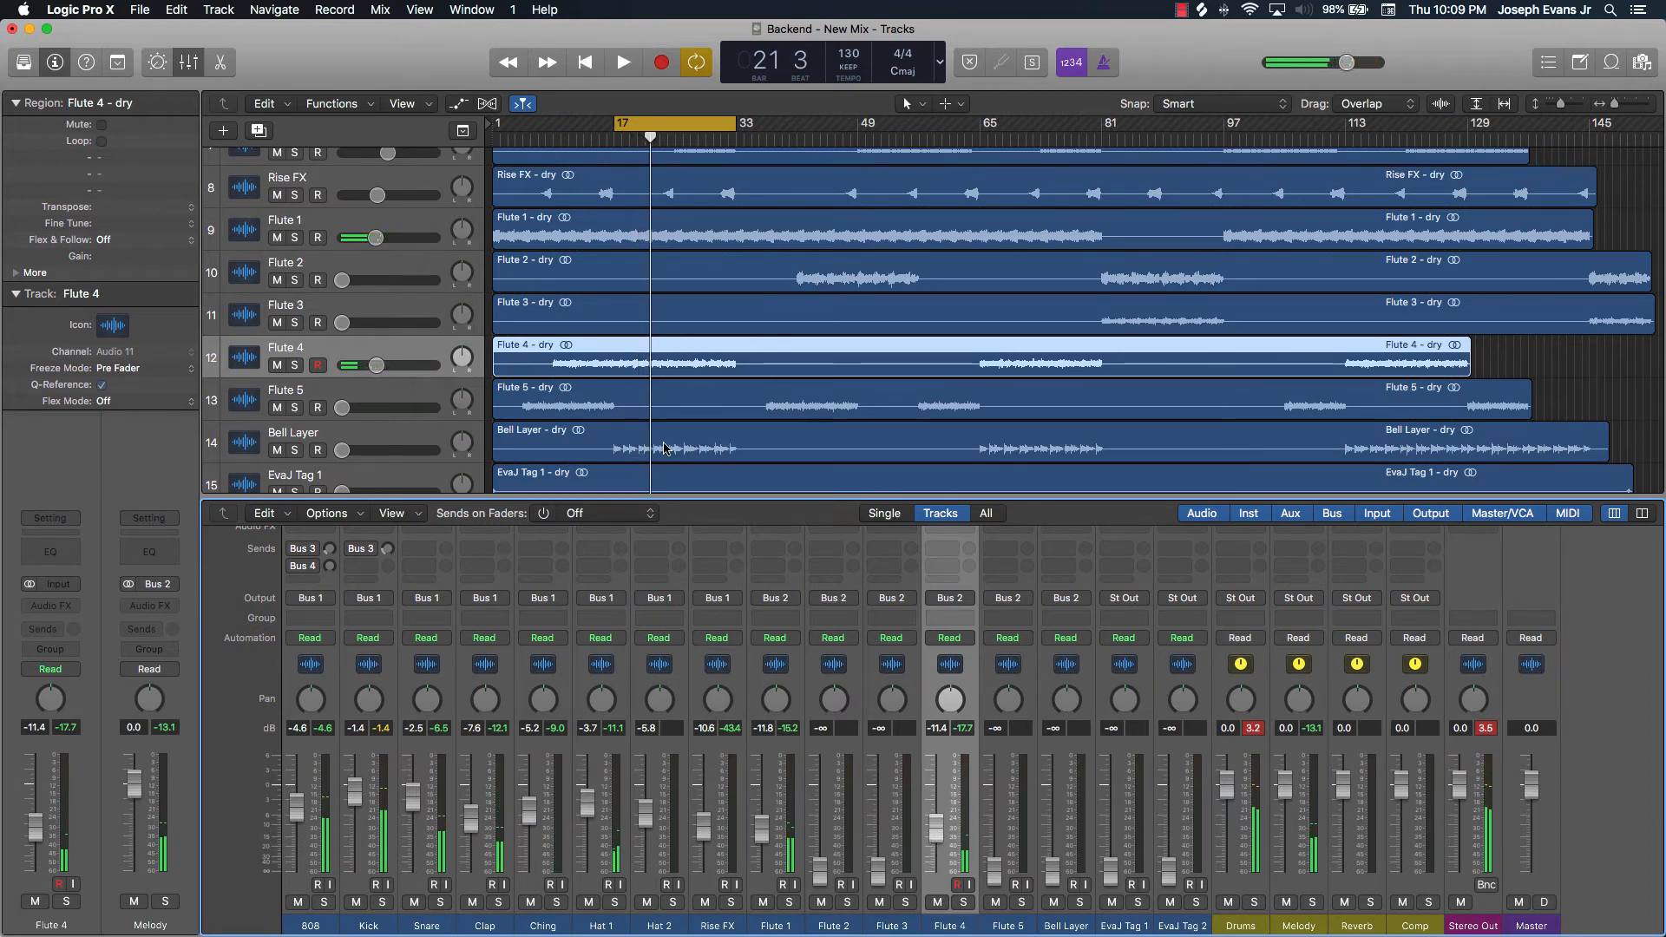
Raise the Bell Layer fader to -5.9 dB during playback, trim Hat 1 to -3.9 dB and stop
left_click(1073, 923)
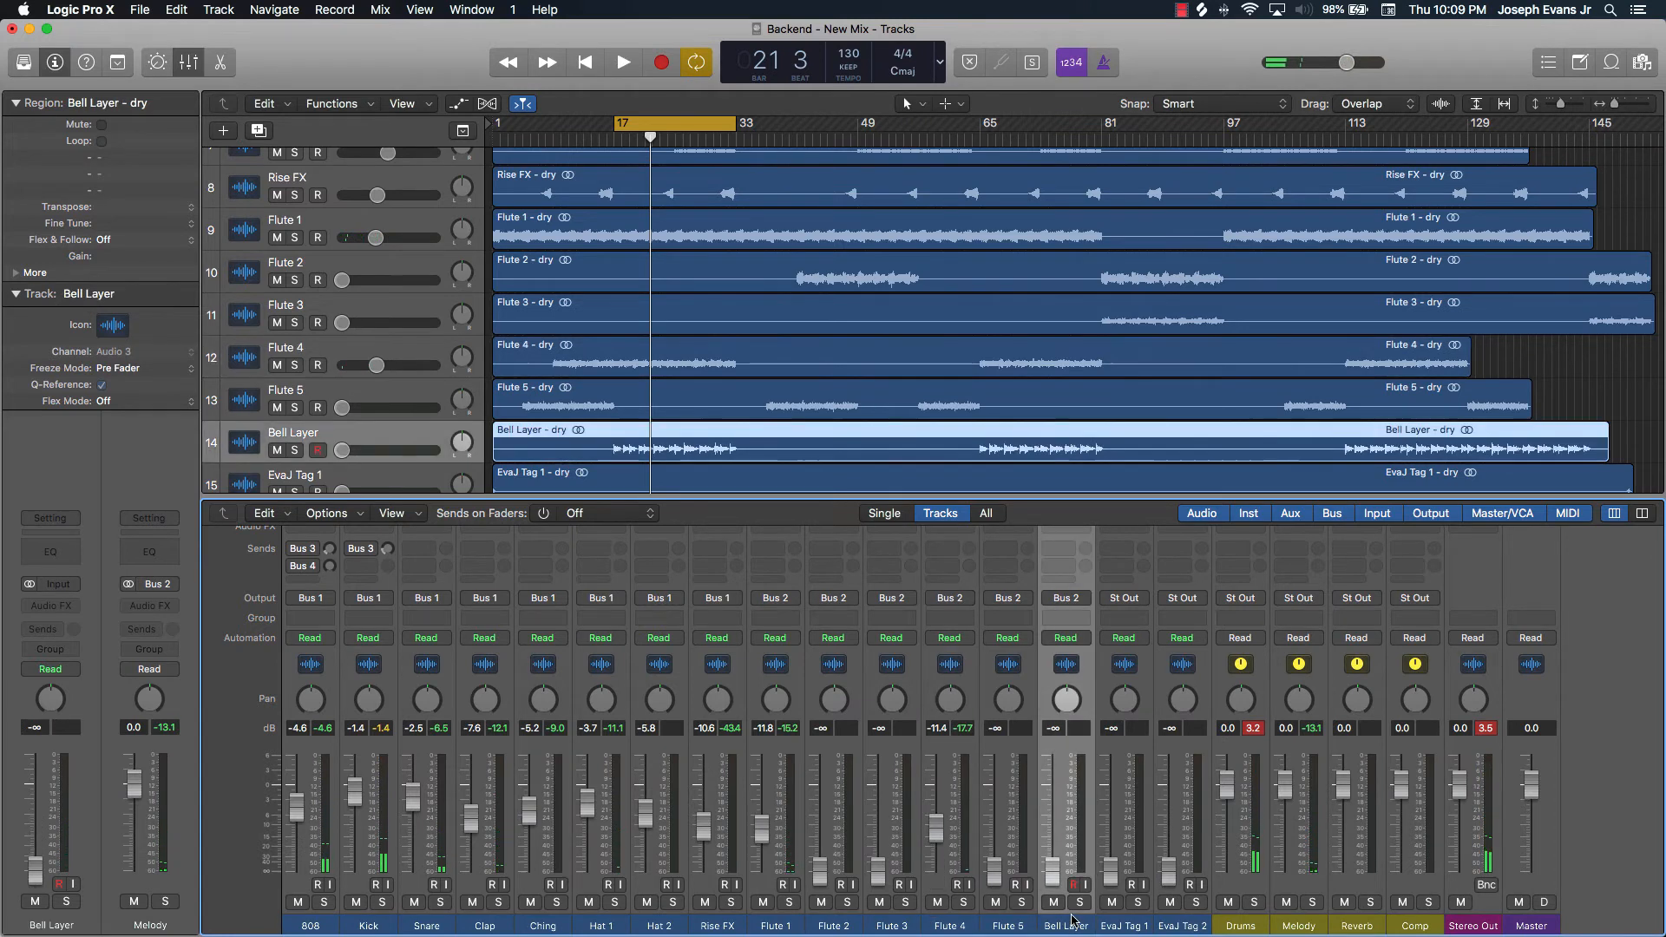
key("space")
left_click_drag(1055, 876, 1053, 821)
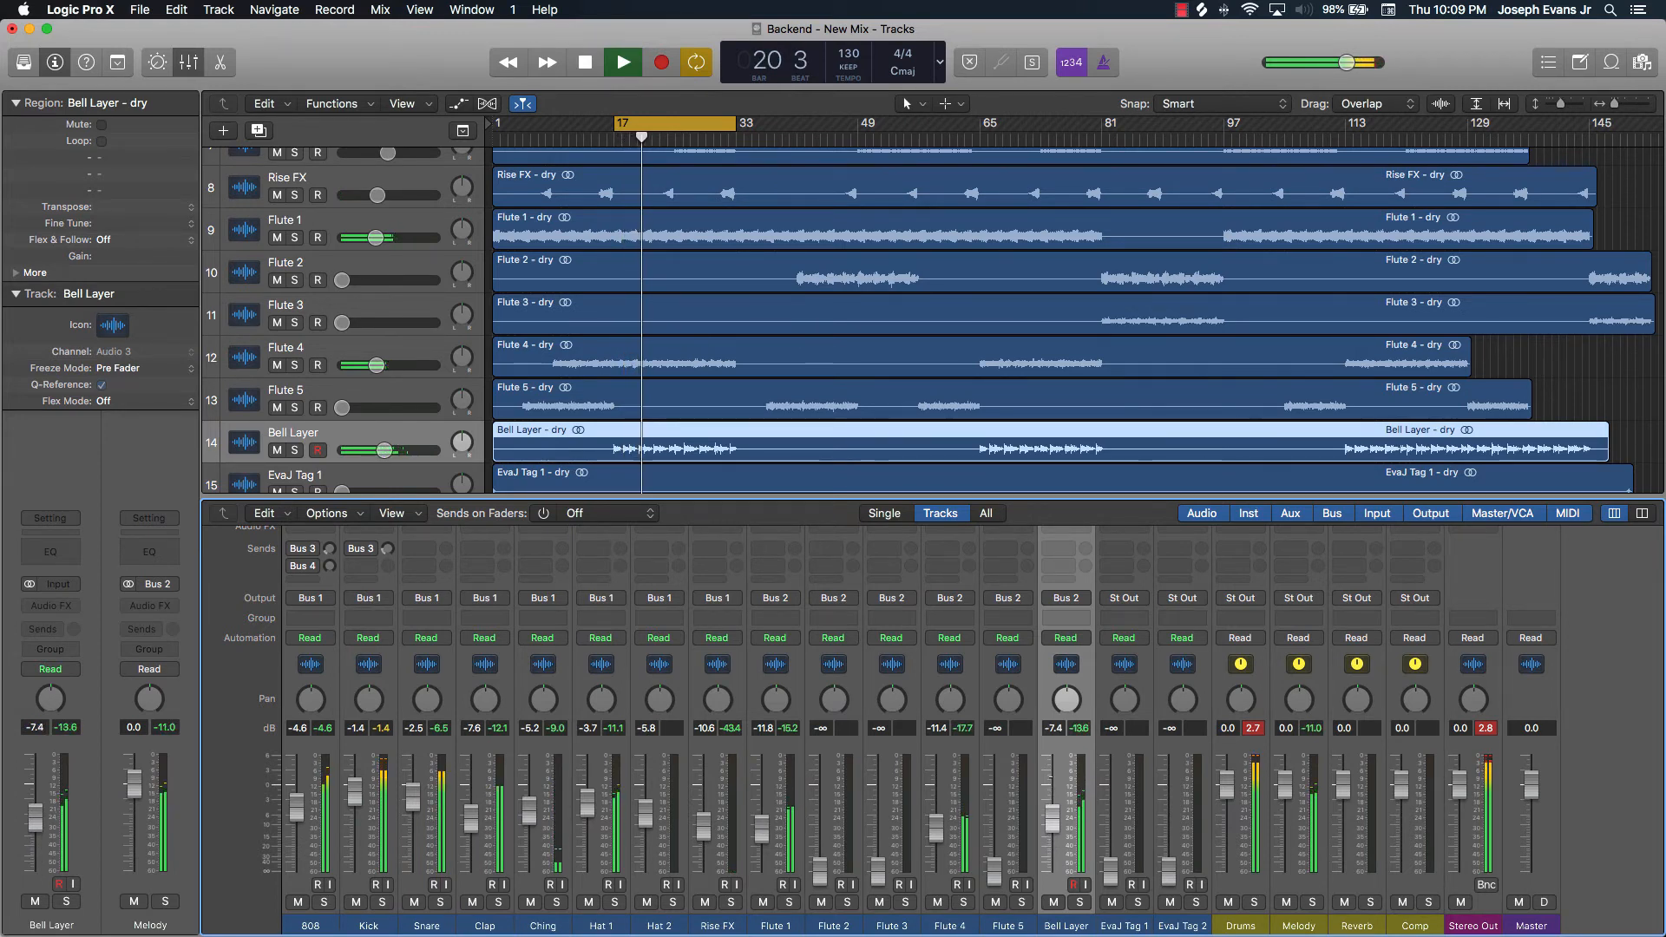
left_click_drag(1051, 777, 1051, 764)
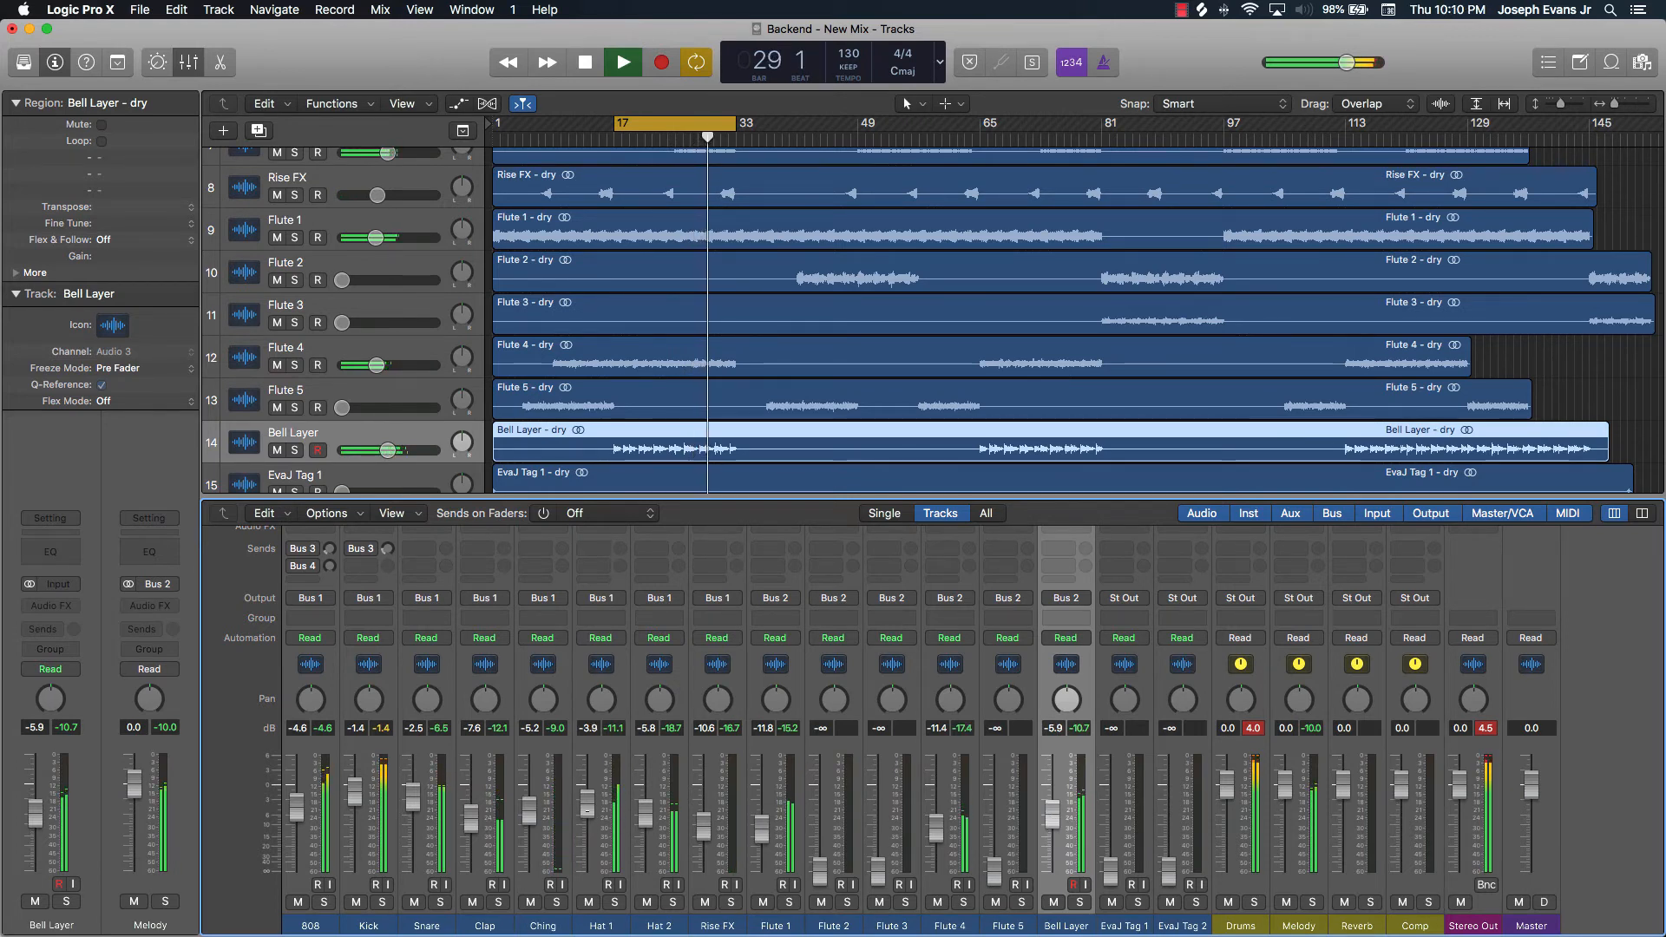
scroll(665, 353, "down", 3)
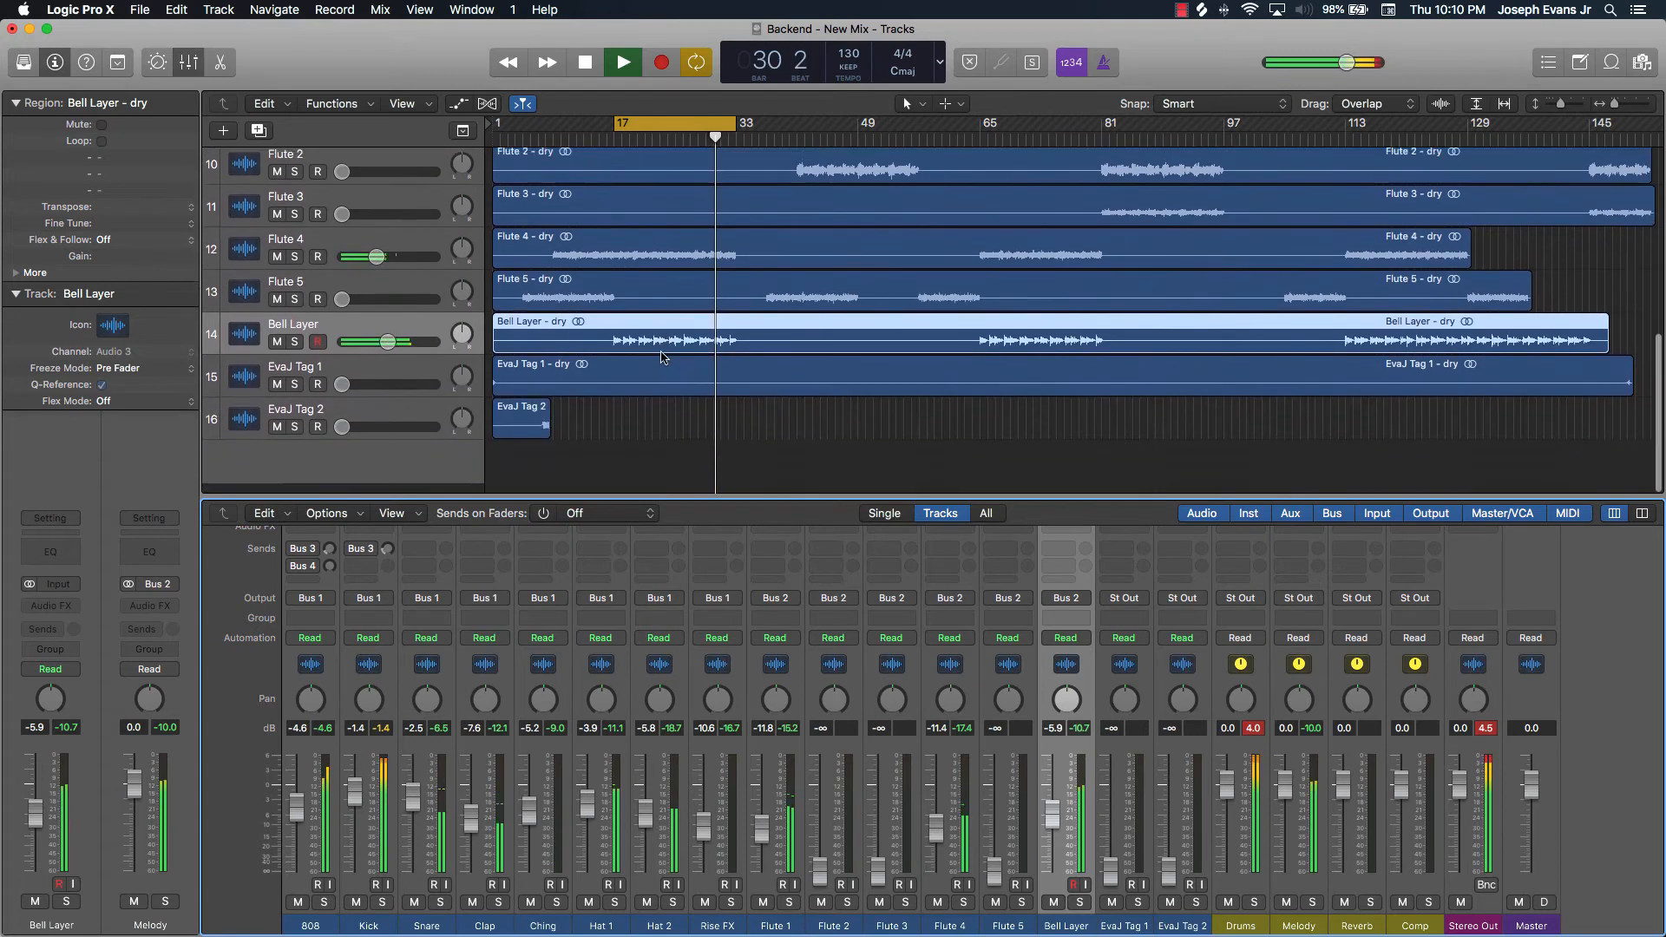
left_click(657, 432)
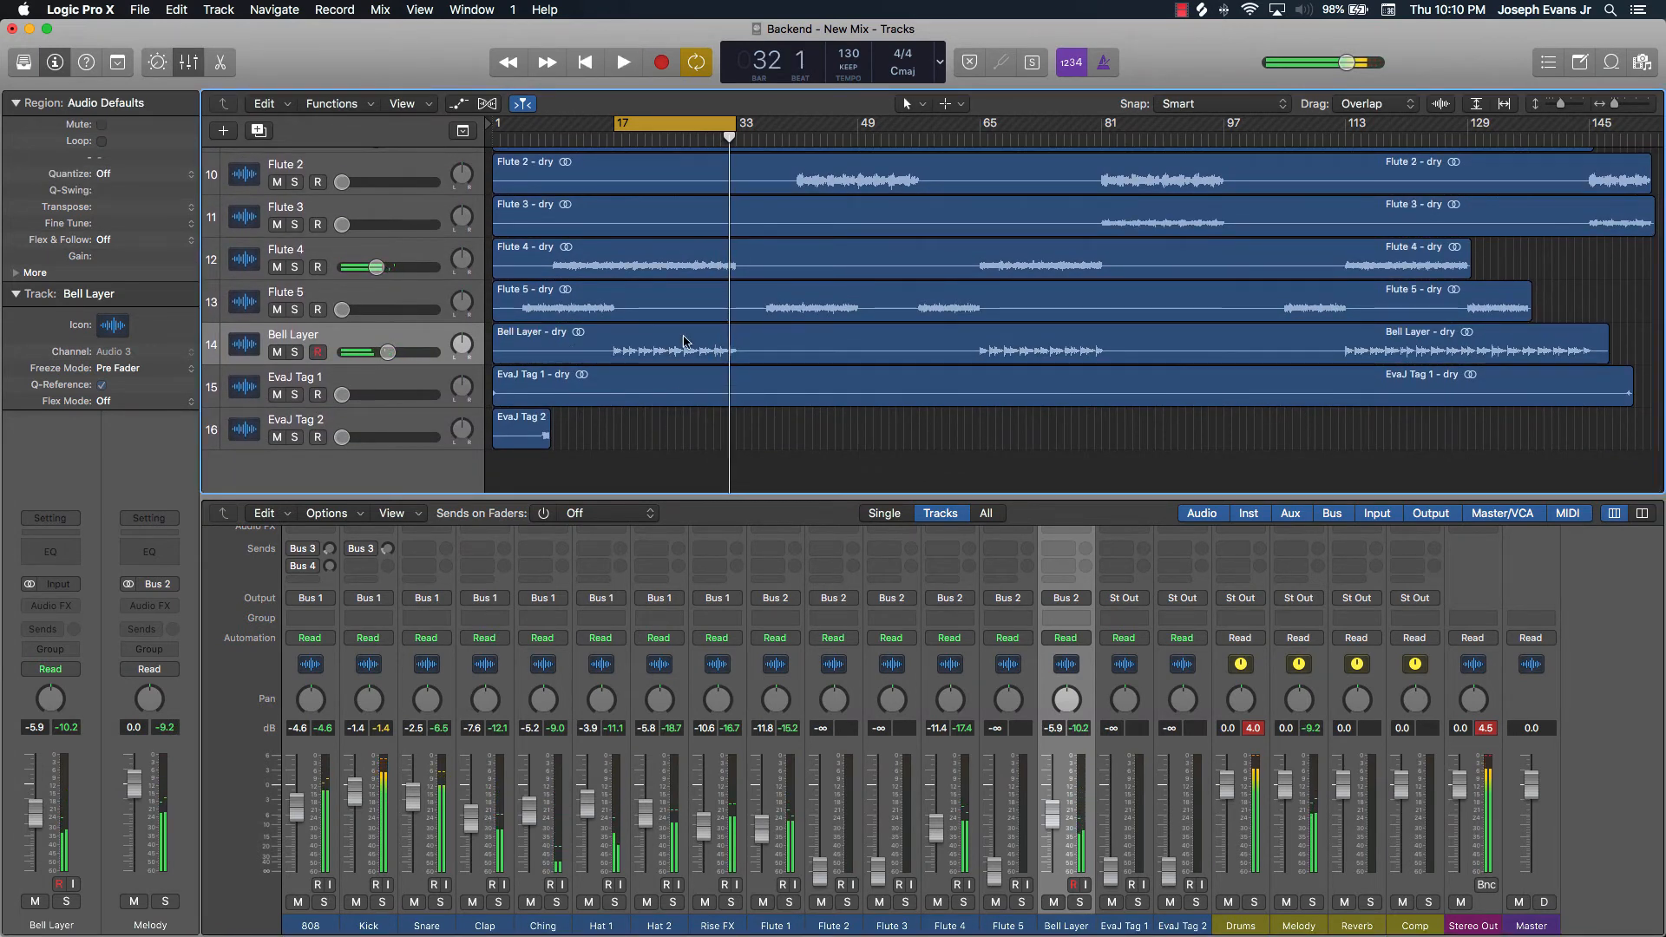
Move the cycle range to bars 81–97, where Flute 2 and Flute 3 play
scroll(690, 182, "up", 10)
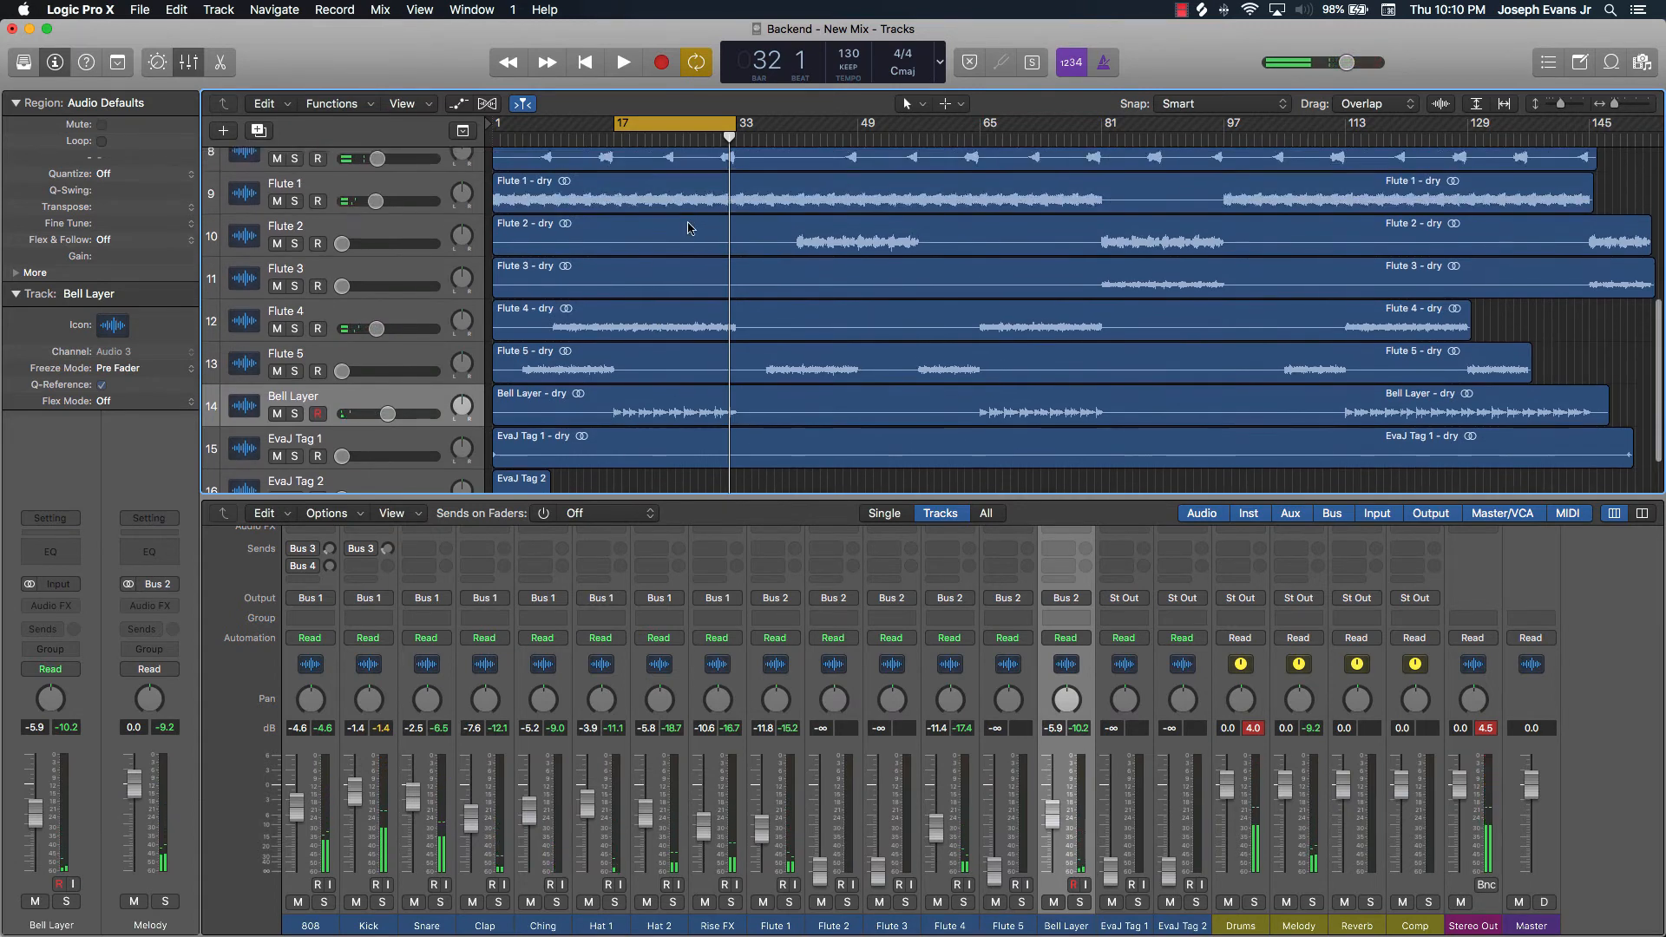
scroll(679, 185, "up", 4)
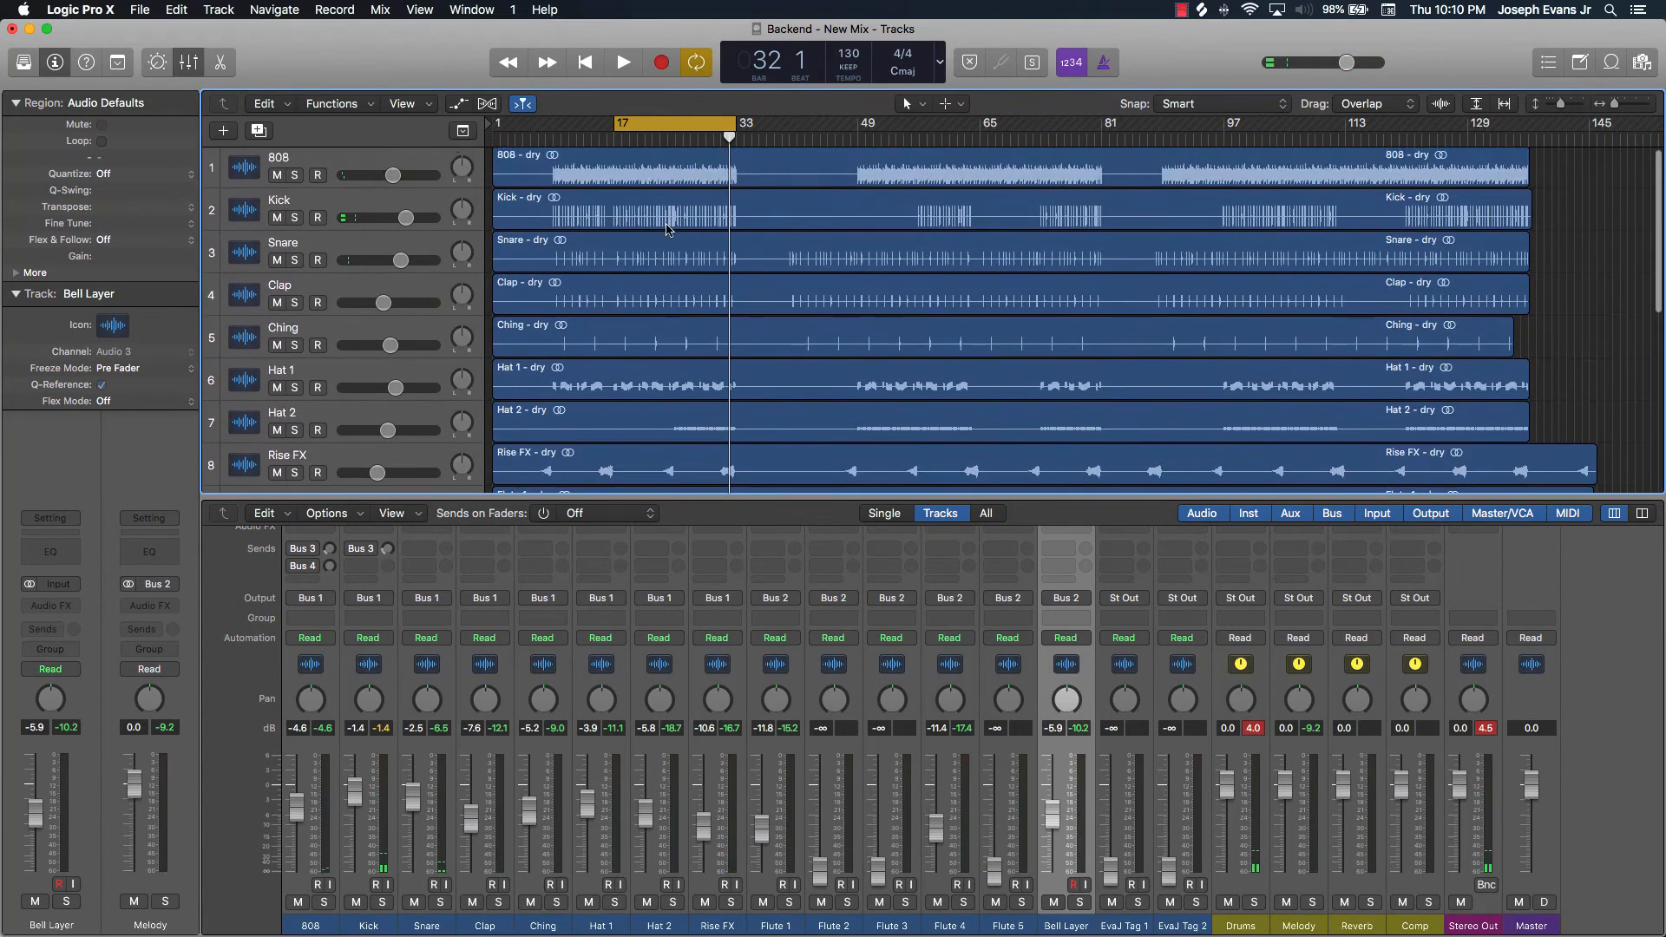
left_click_drag(665, 122, 1109, 226)
scroll(1109, 226, "down", 5)
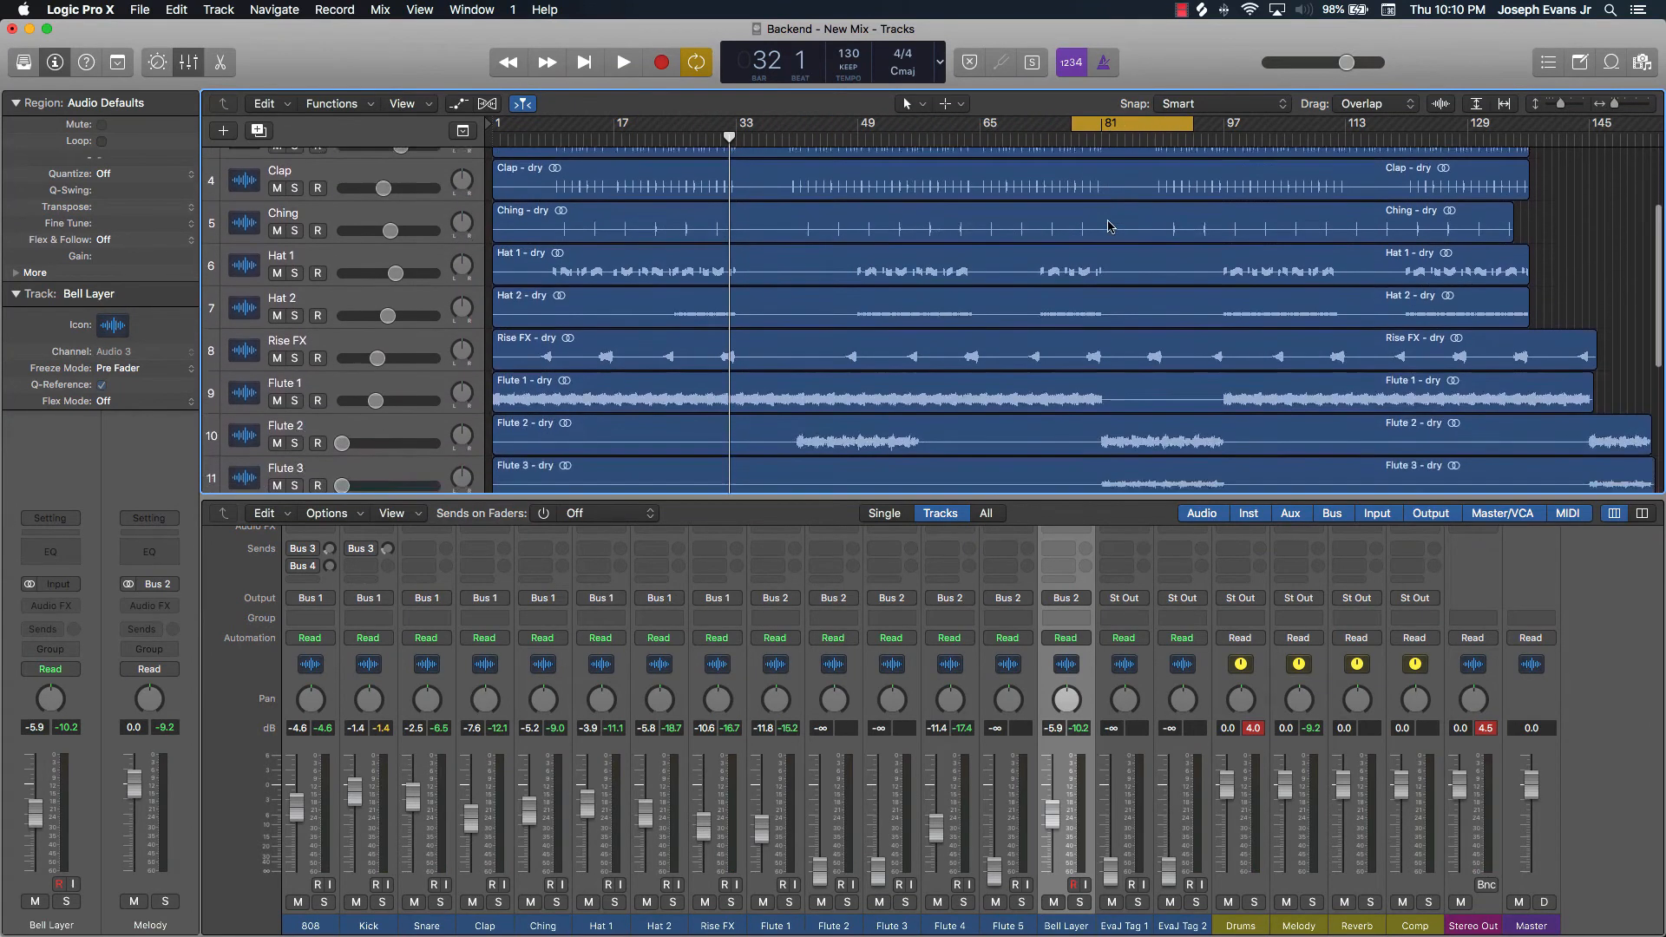
scroll(1091, 252, "down", 2)
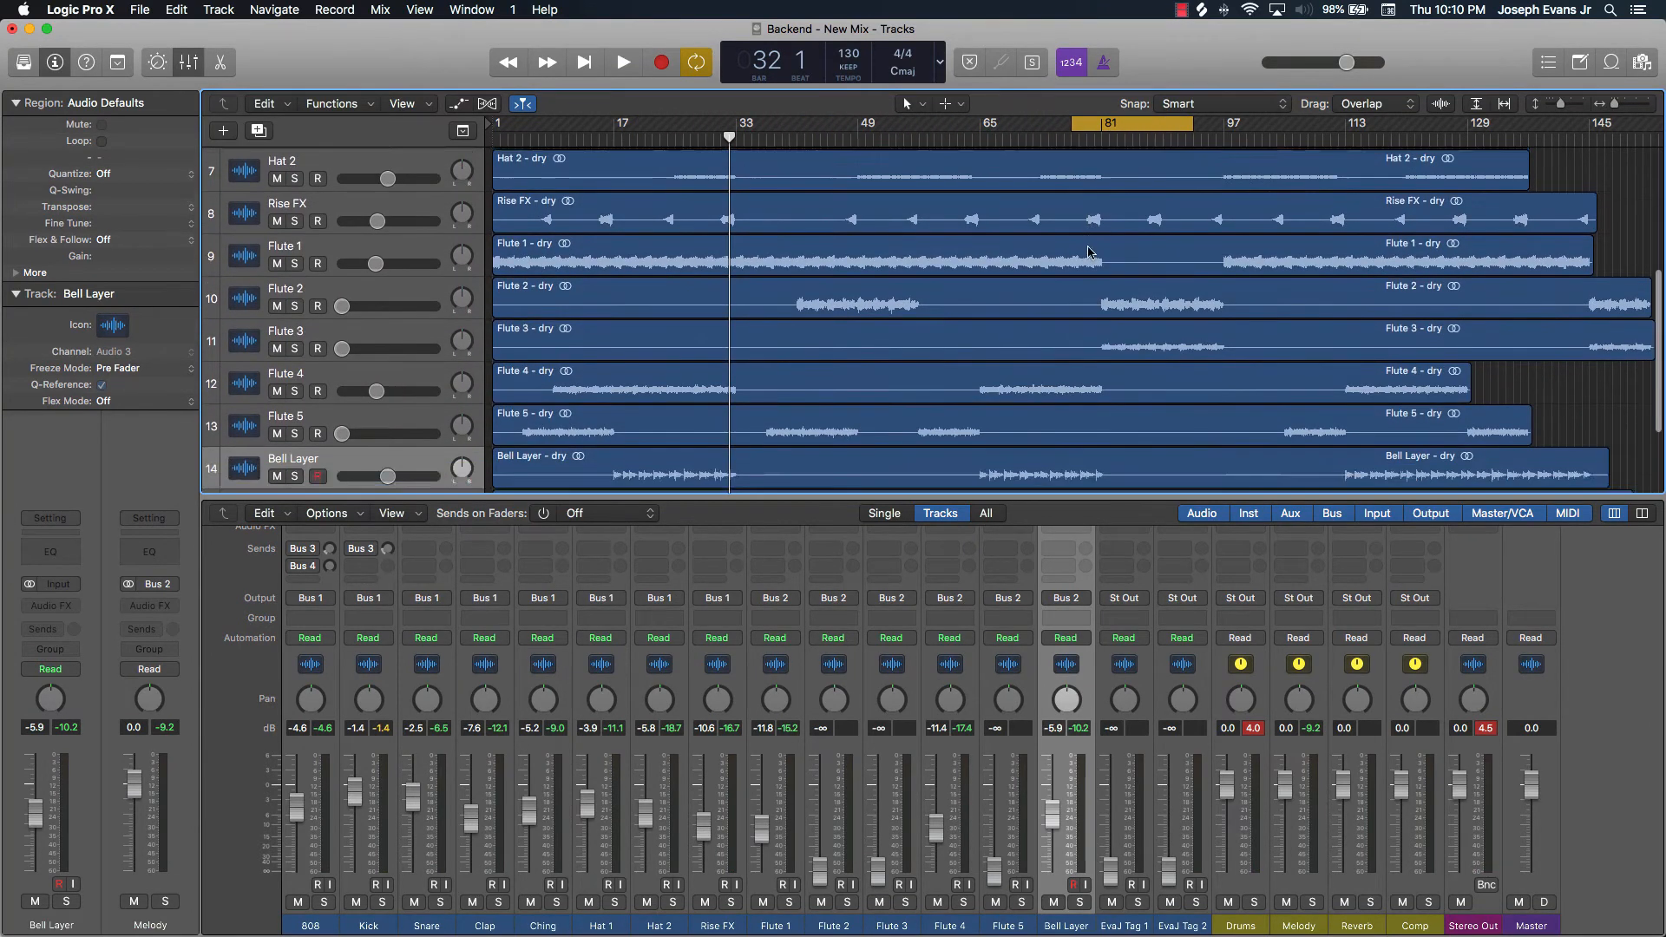
left_click_drag(1120, 117, 1152, 126)
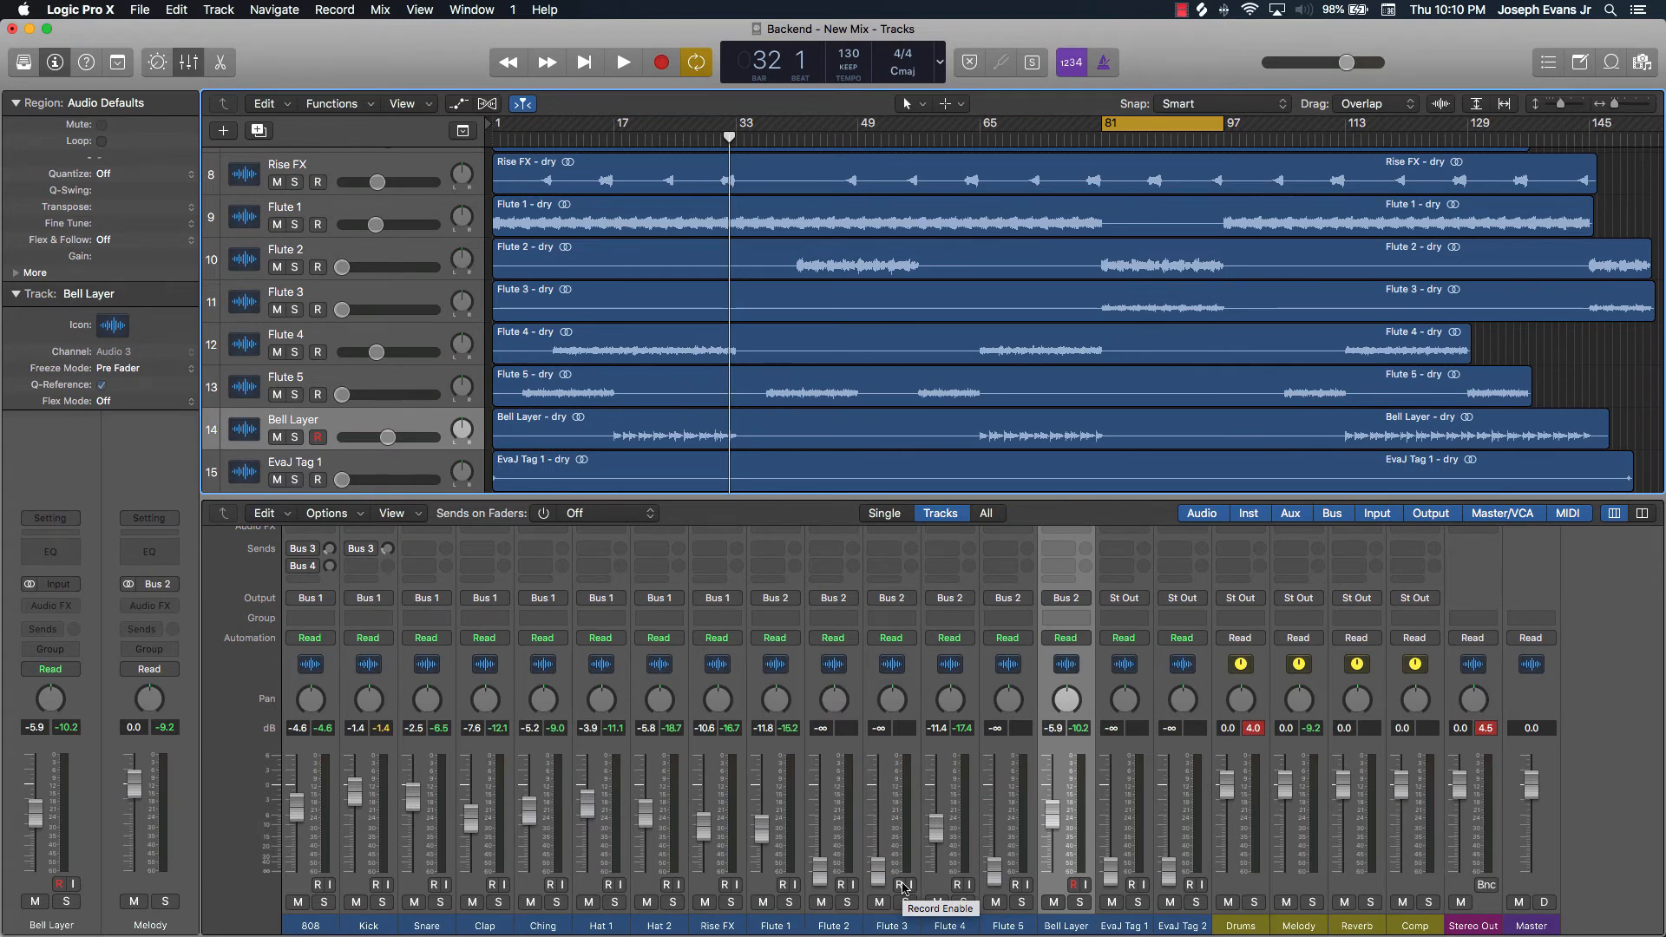
Play the bar 81 loop, set the Flute 2 fader to -12.6 dB and stop playback
key("space")
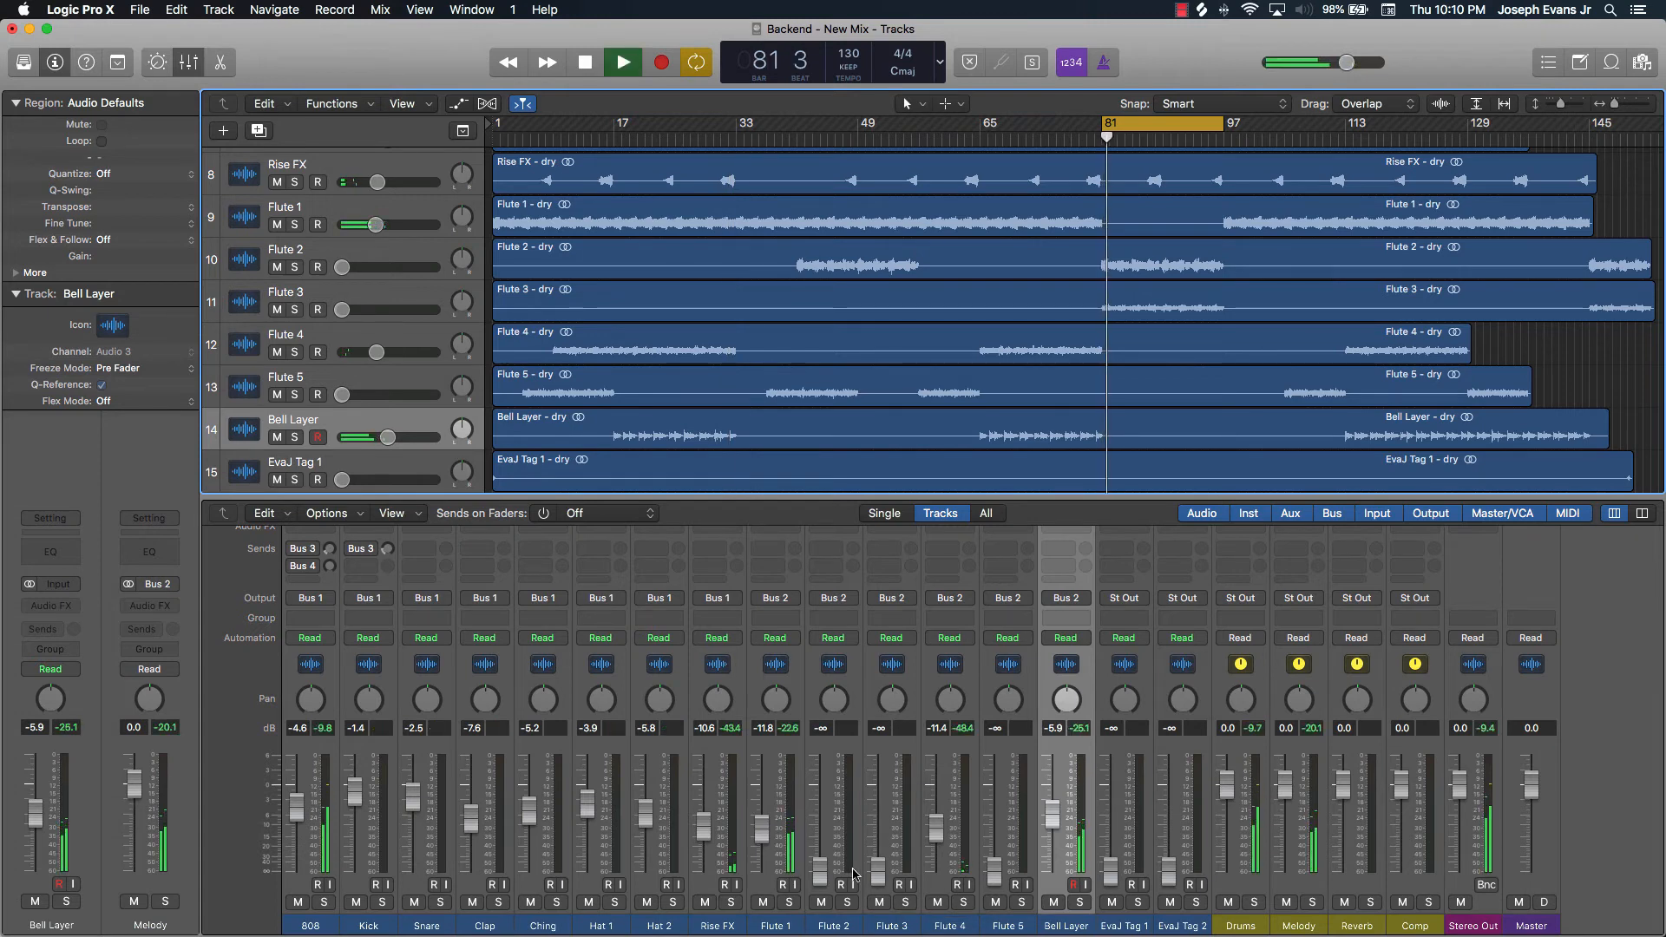
left_click_drag(829, 881, 835, 795)
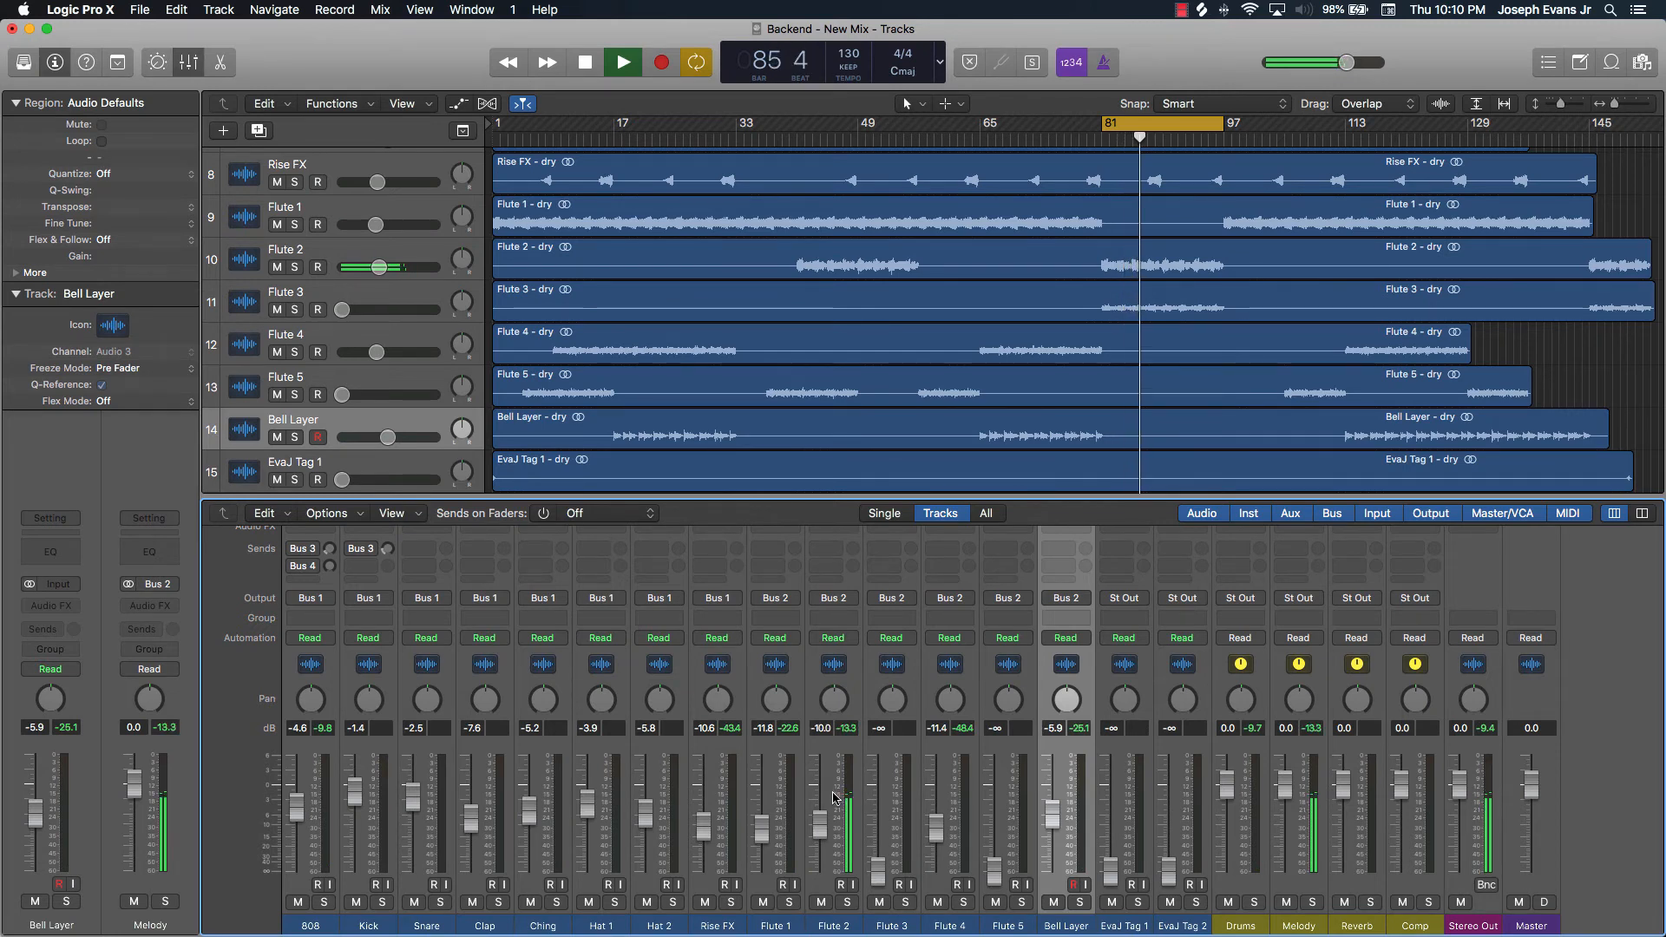
left_click_drag(834, 796, 834, 799)
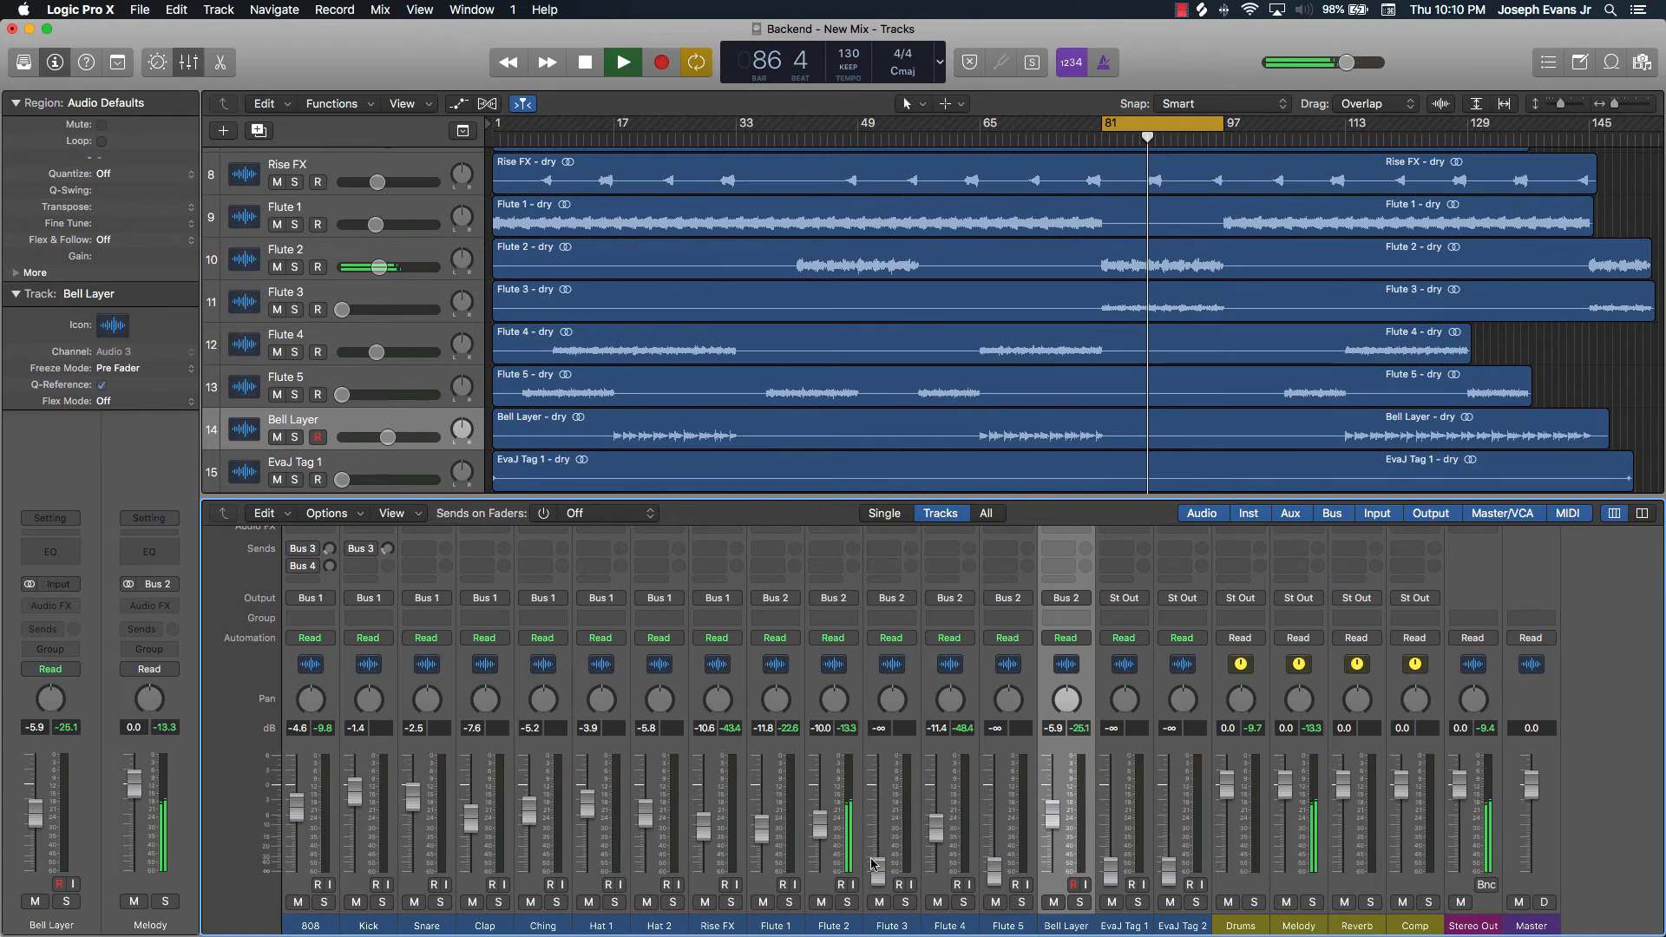
left_click_drag(823, 835, 879, 870)
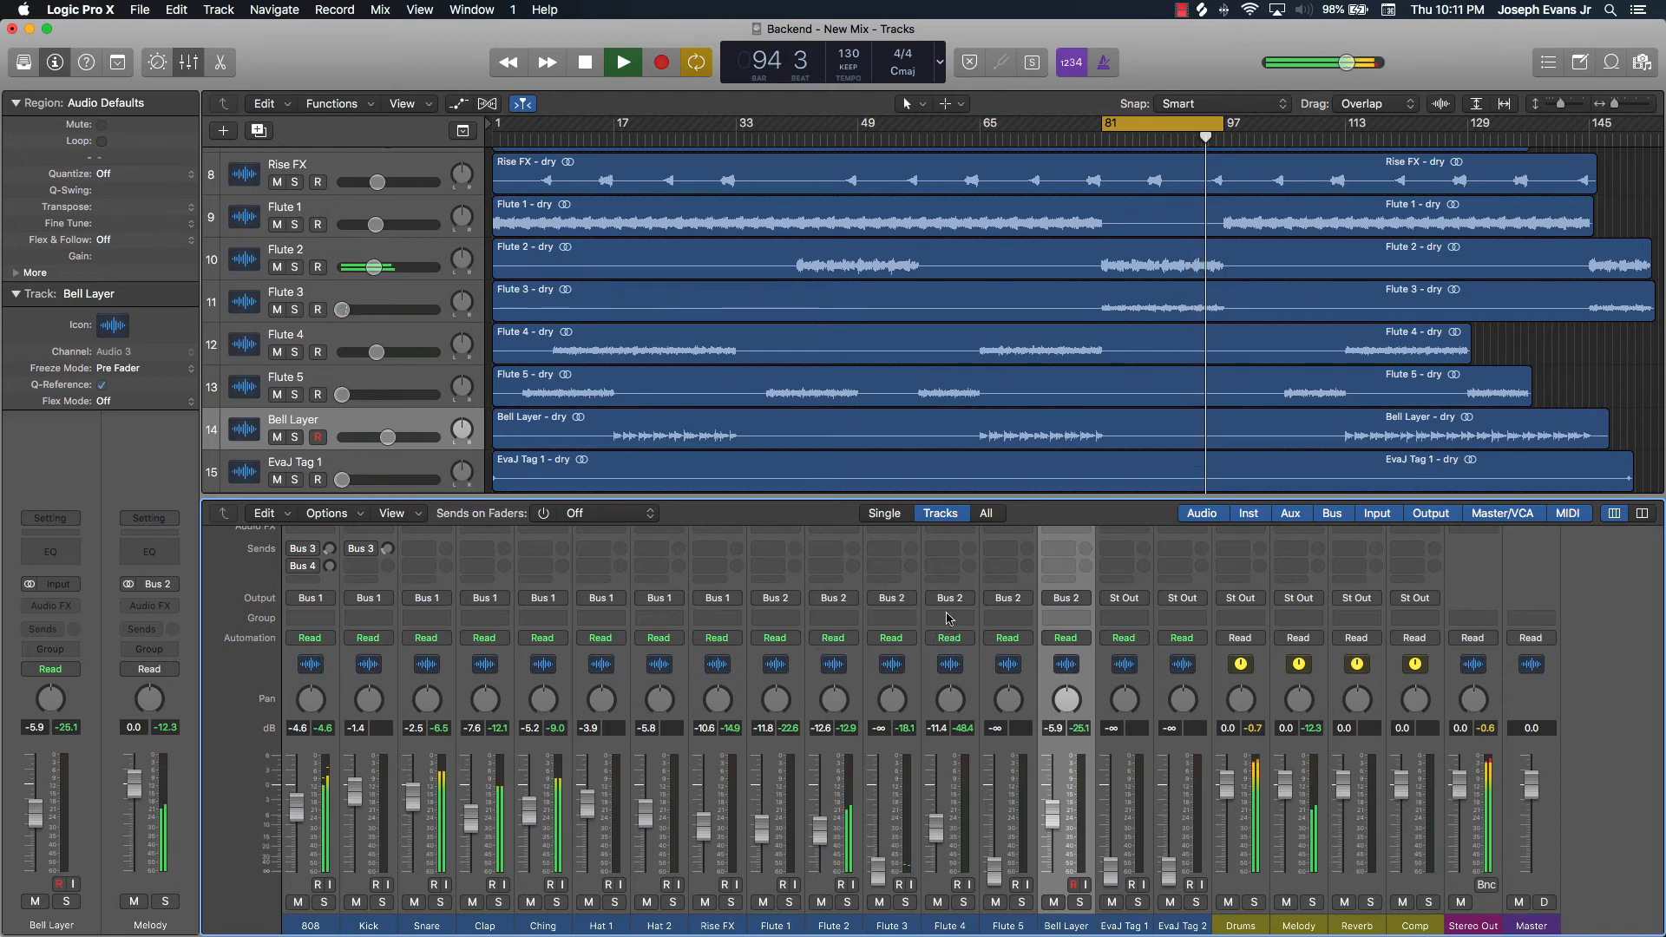
key("space")
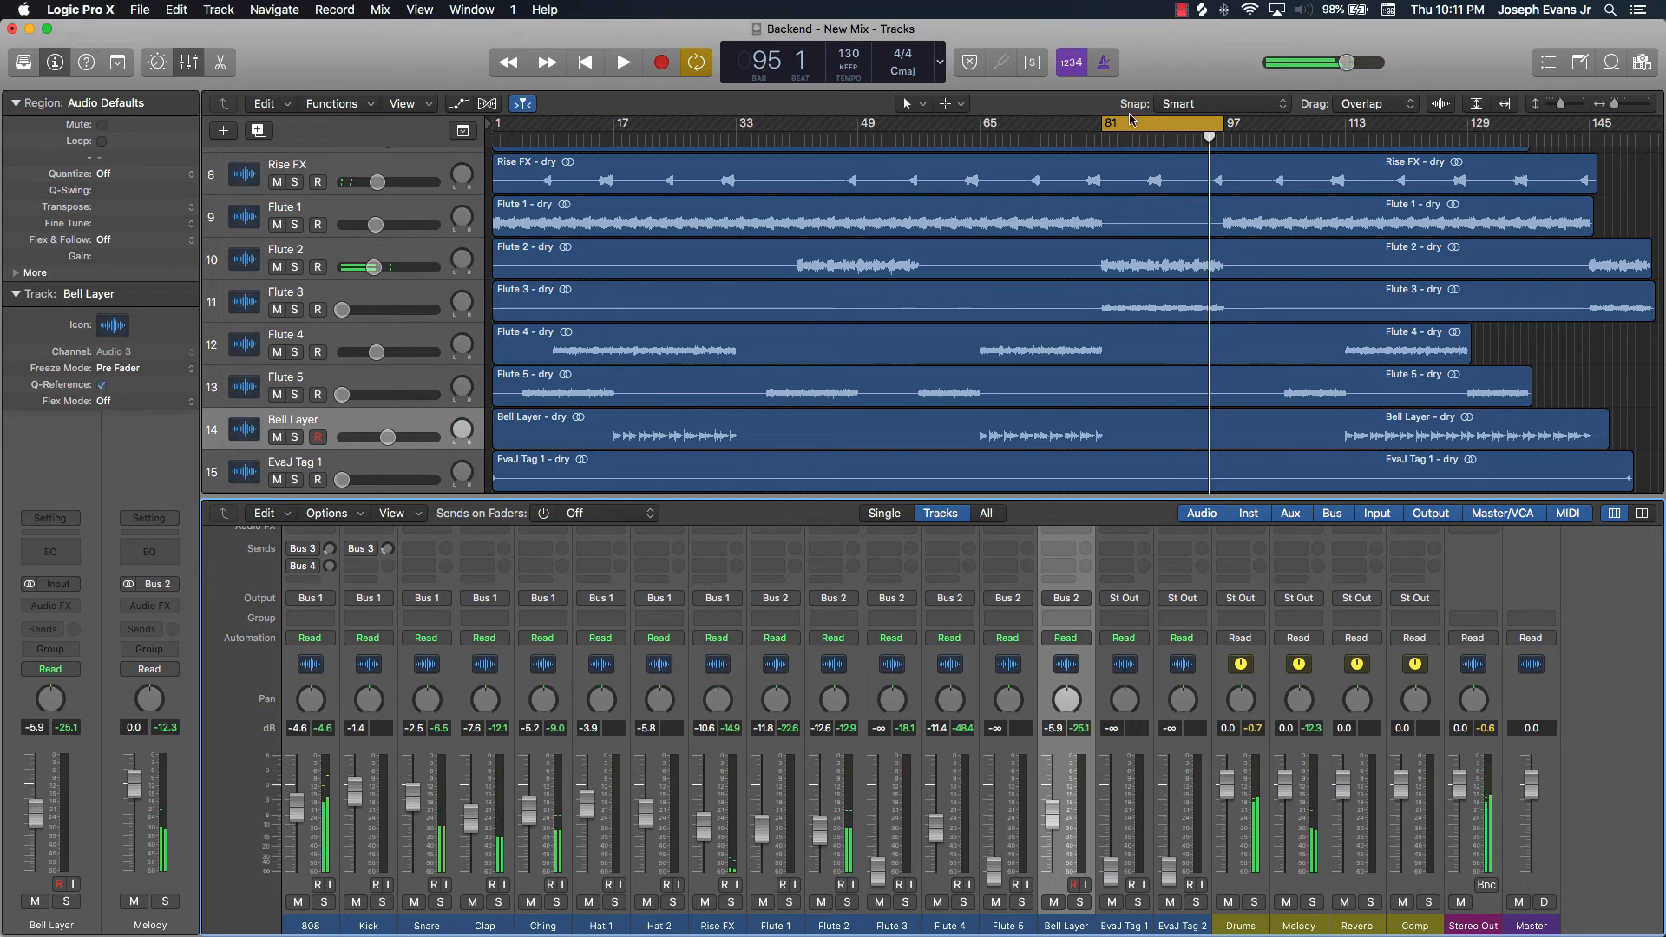
Shorten the cycle range to start at bar 88, then set Flute 3 to -10.6 dB and Flute 2 to -12.8 dB during playback
scroll(1111, 130, "up", 10)
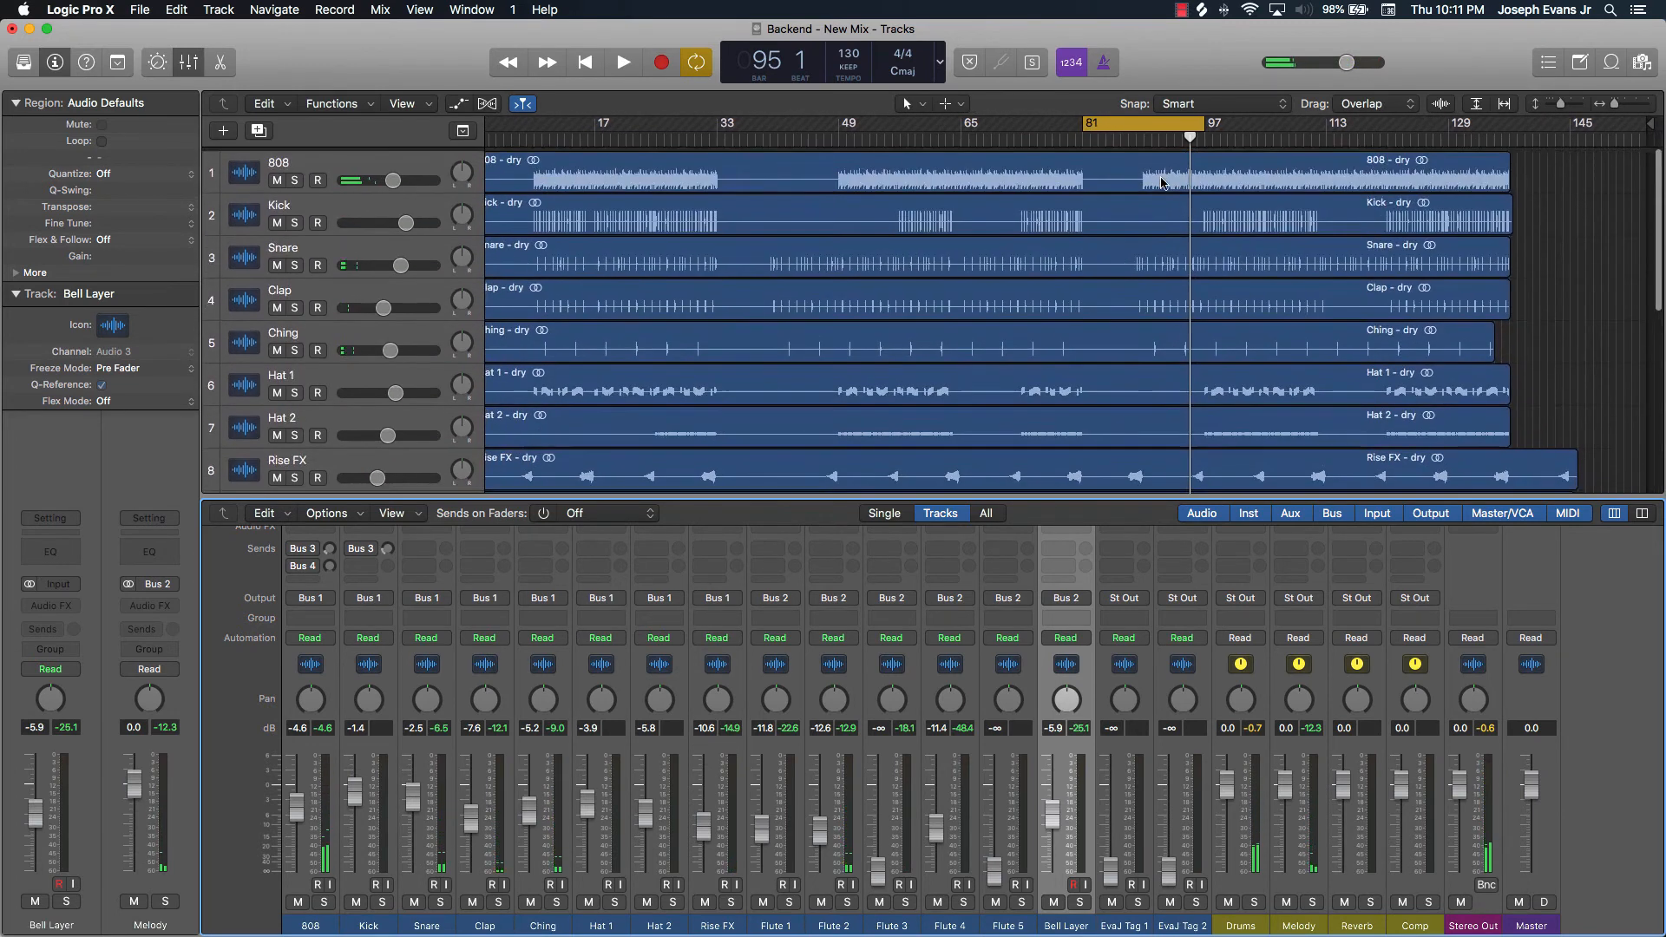
left_click_drag(1087, 127, 1143, 123)
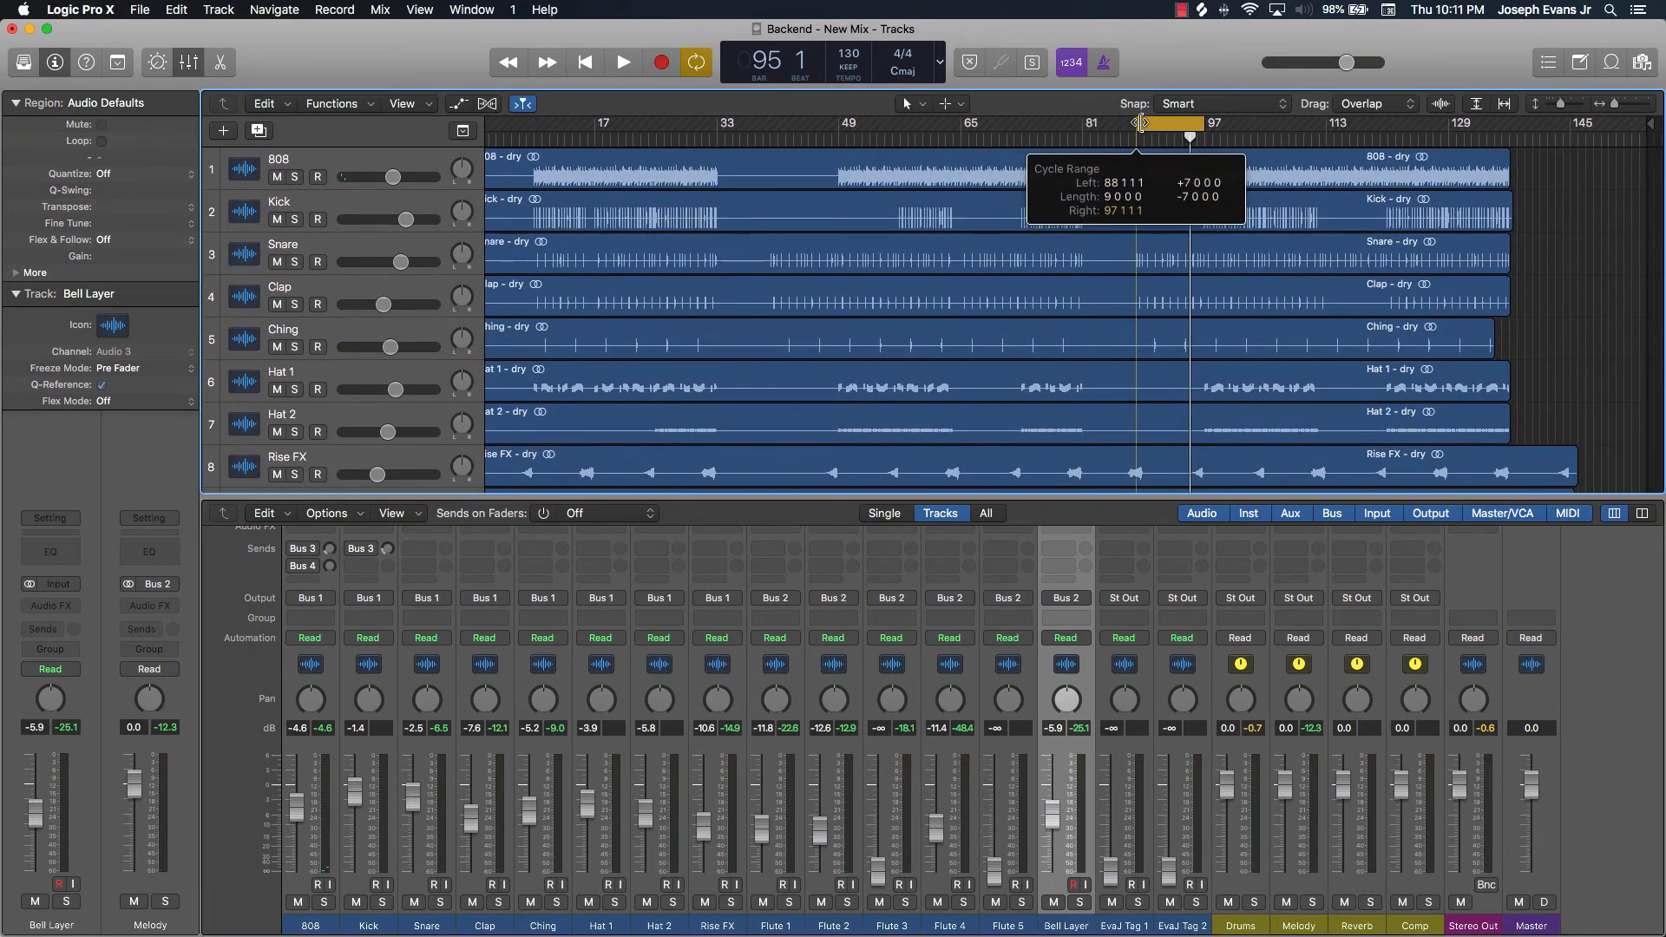
scroll(1153, 222, "down", 10)
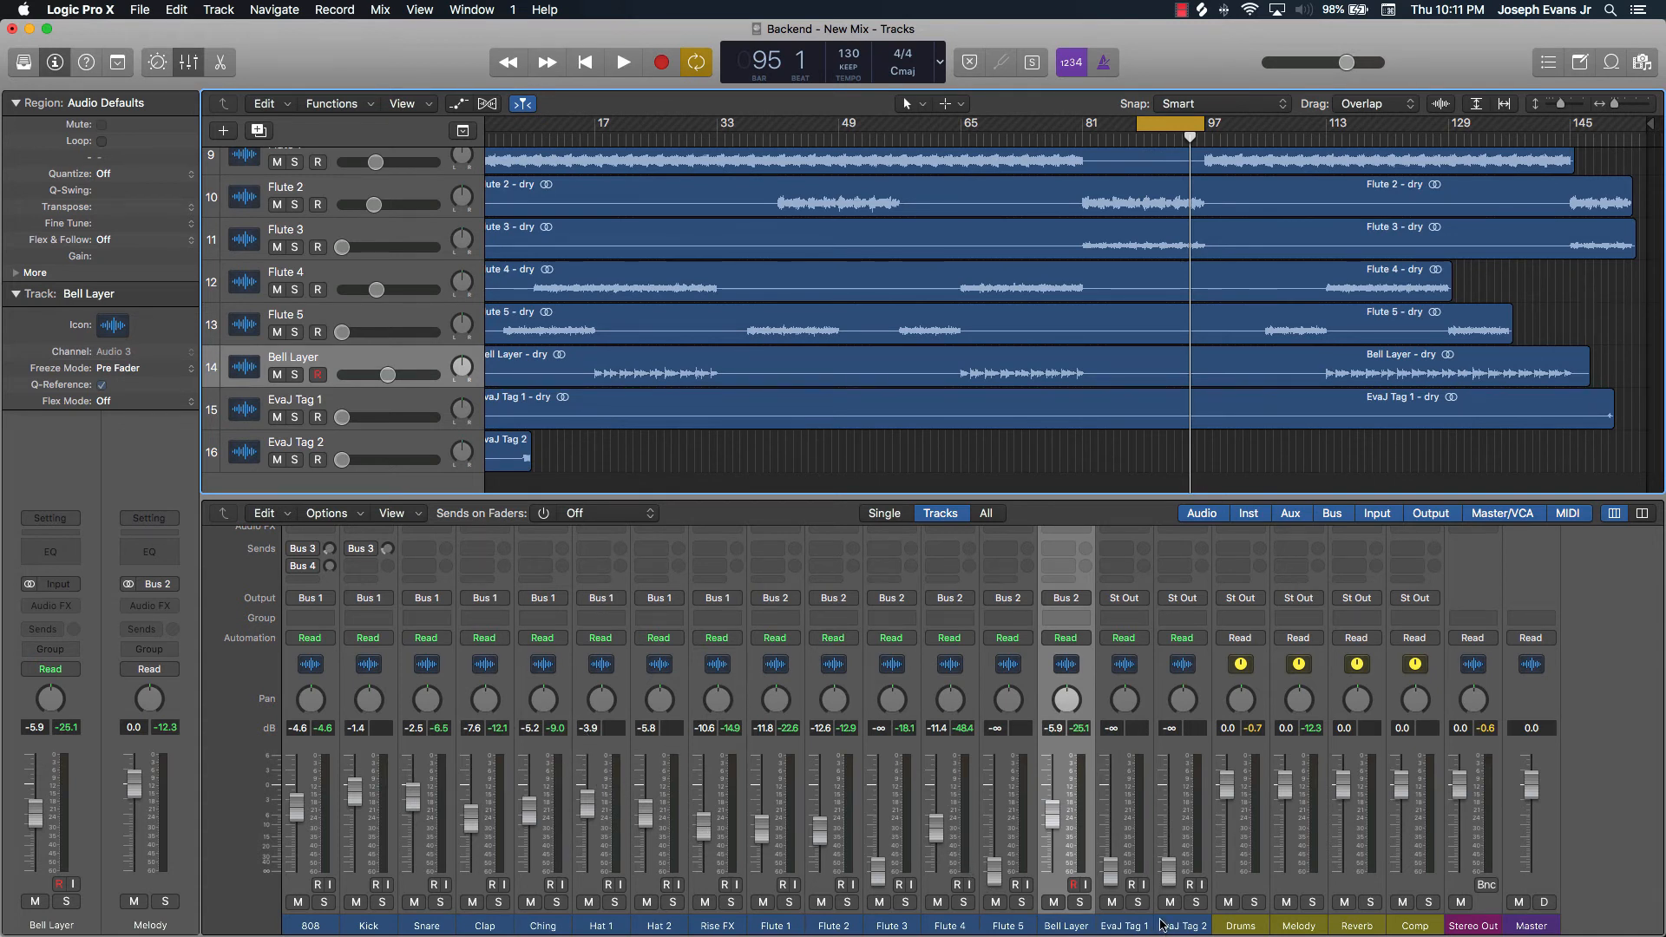
key("space")
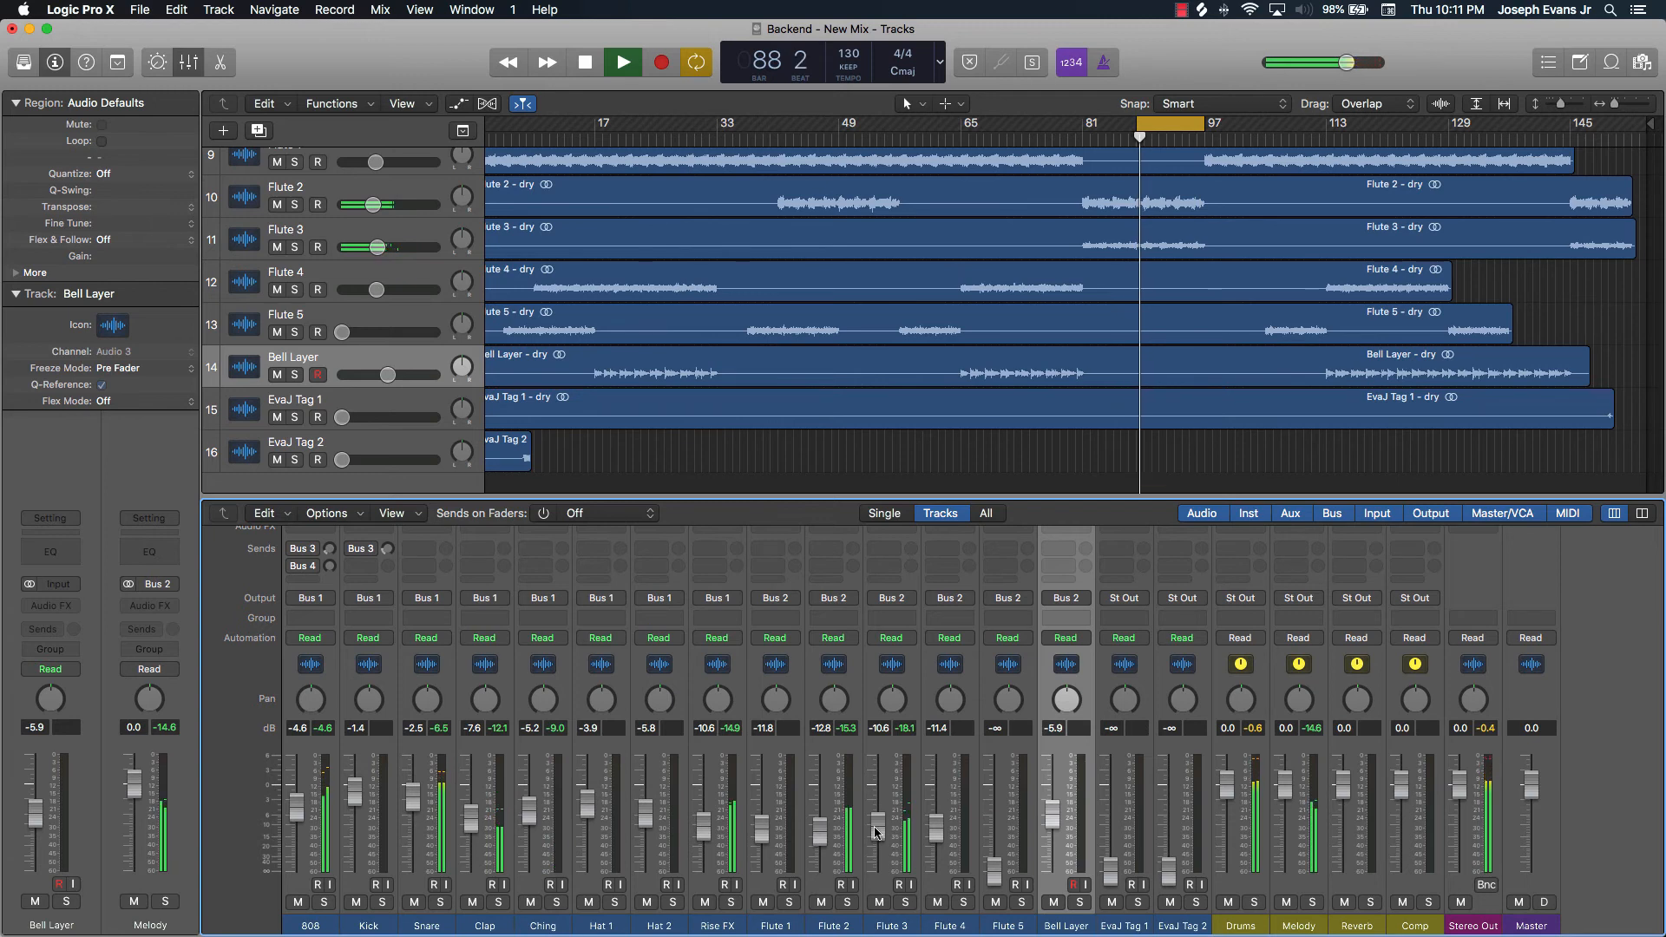
key("space")
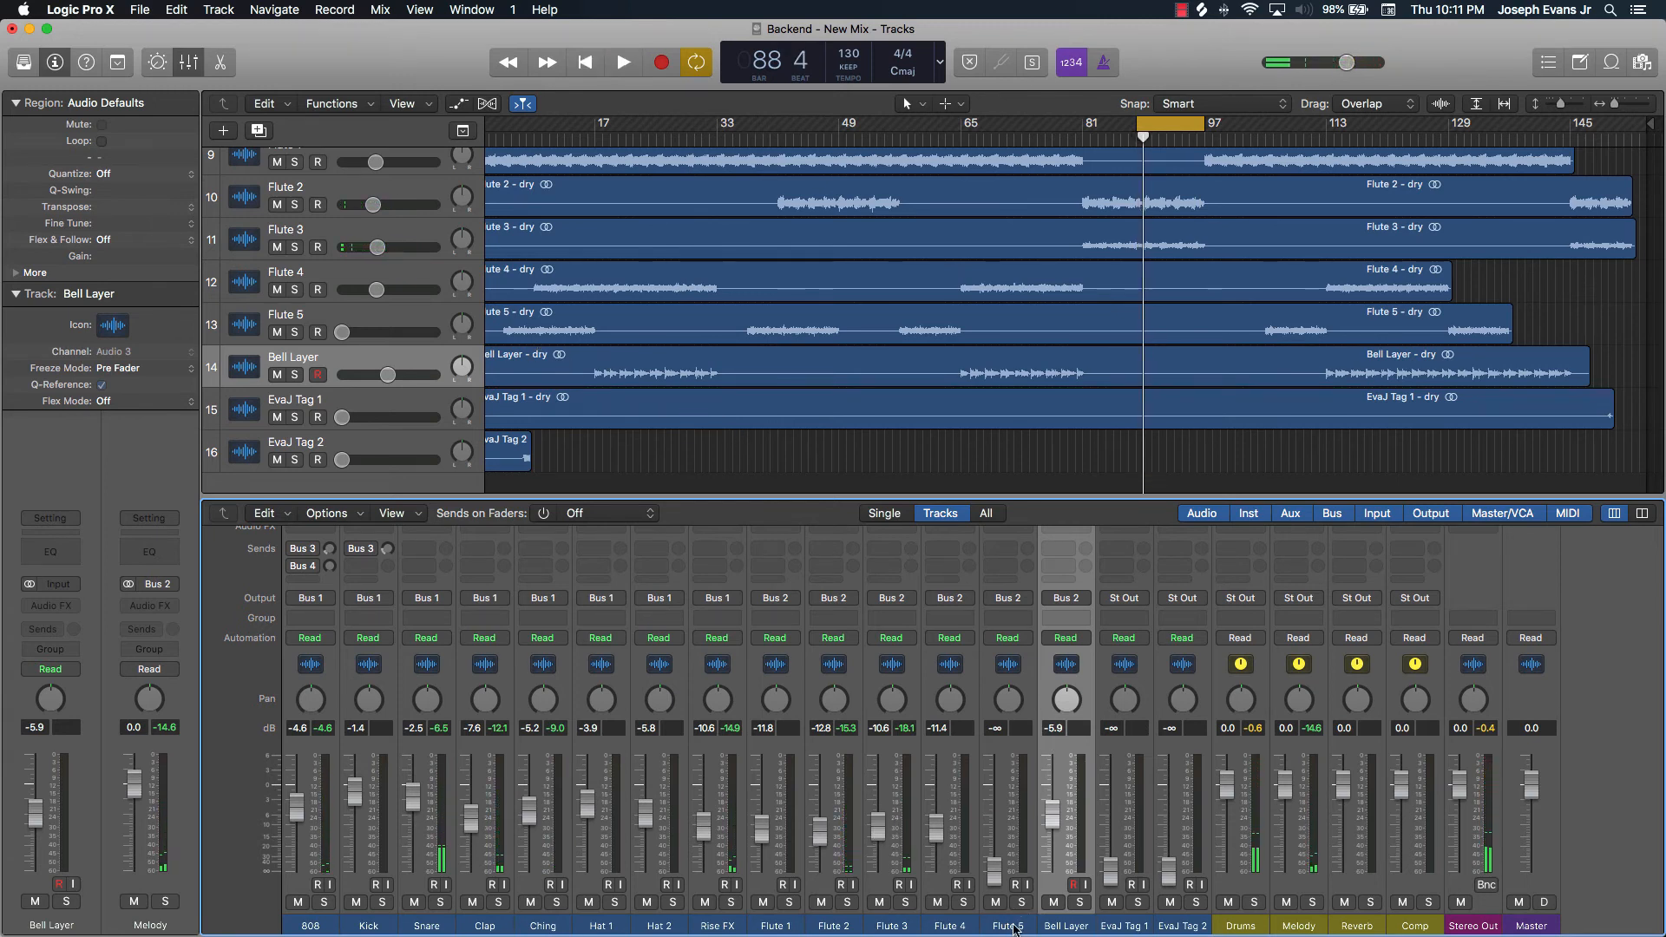
Select the Flute 5 track and move the cycle range to start at bar 41, where Flute 5 and Flute 2 overlap
left_click(1012, 927)
left_click_drag(1167, 116, 790, 170)
key("space")
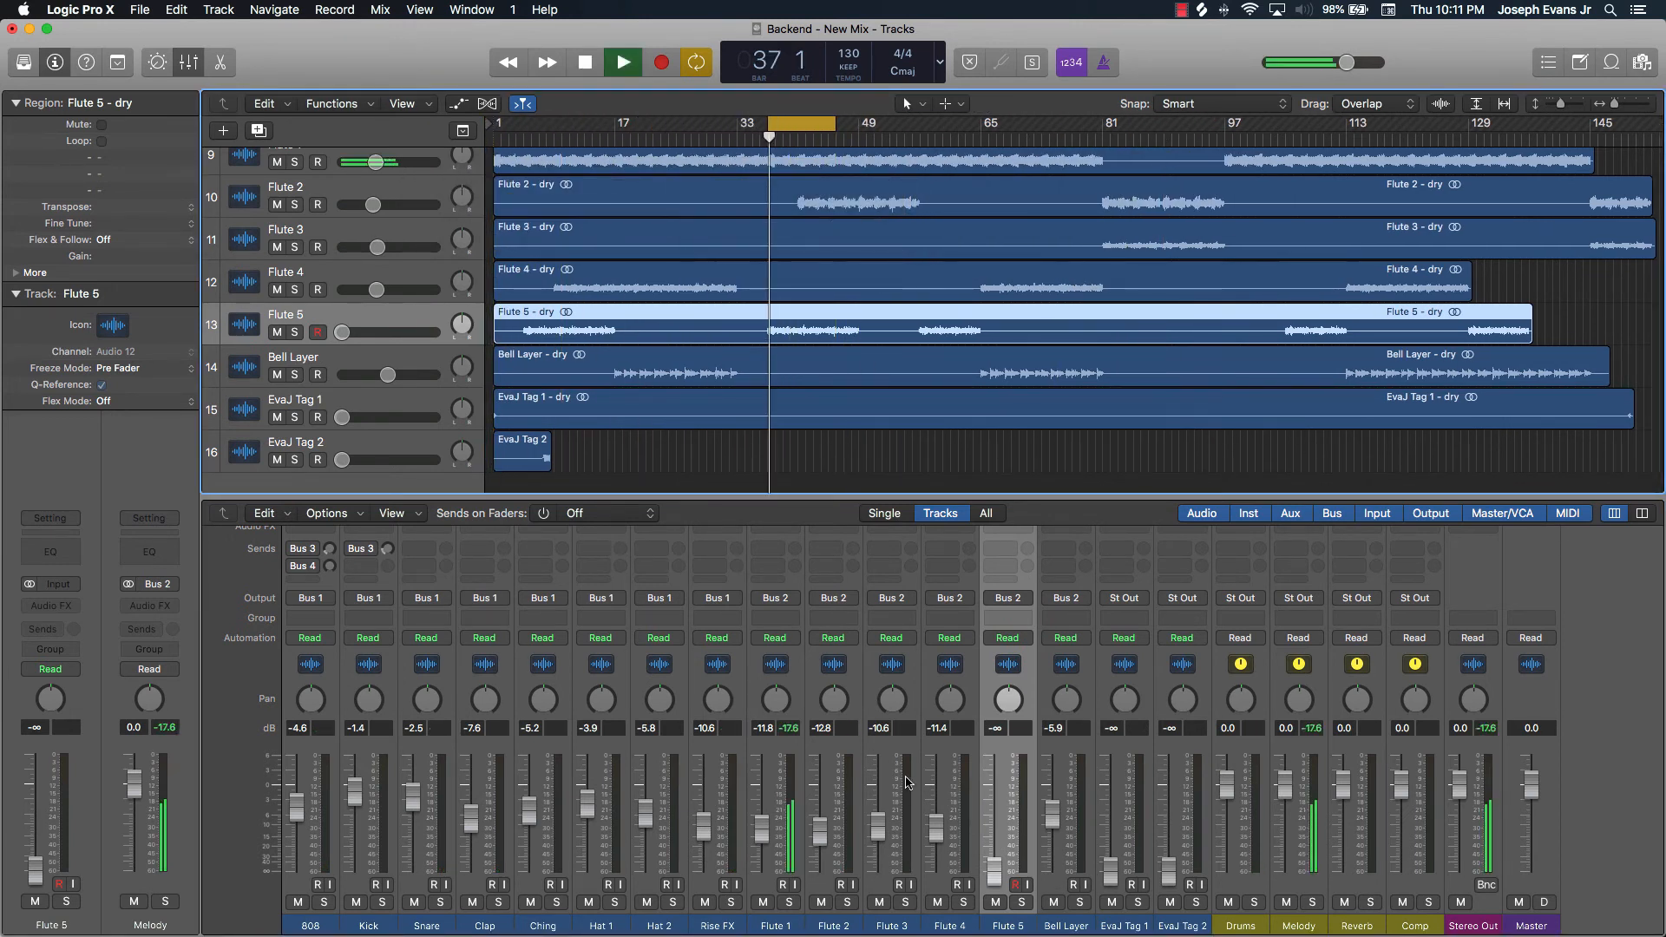
key("space")
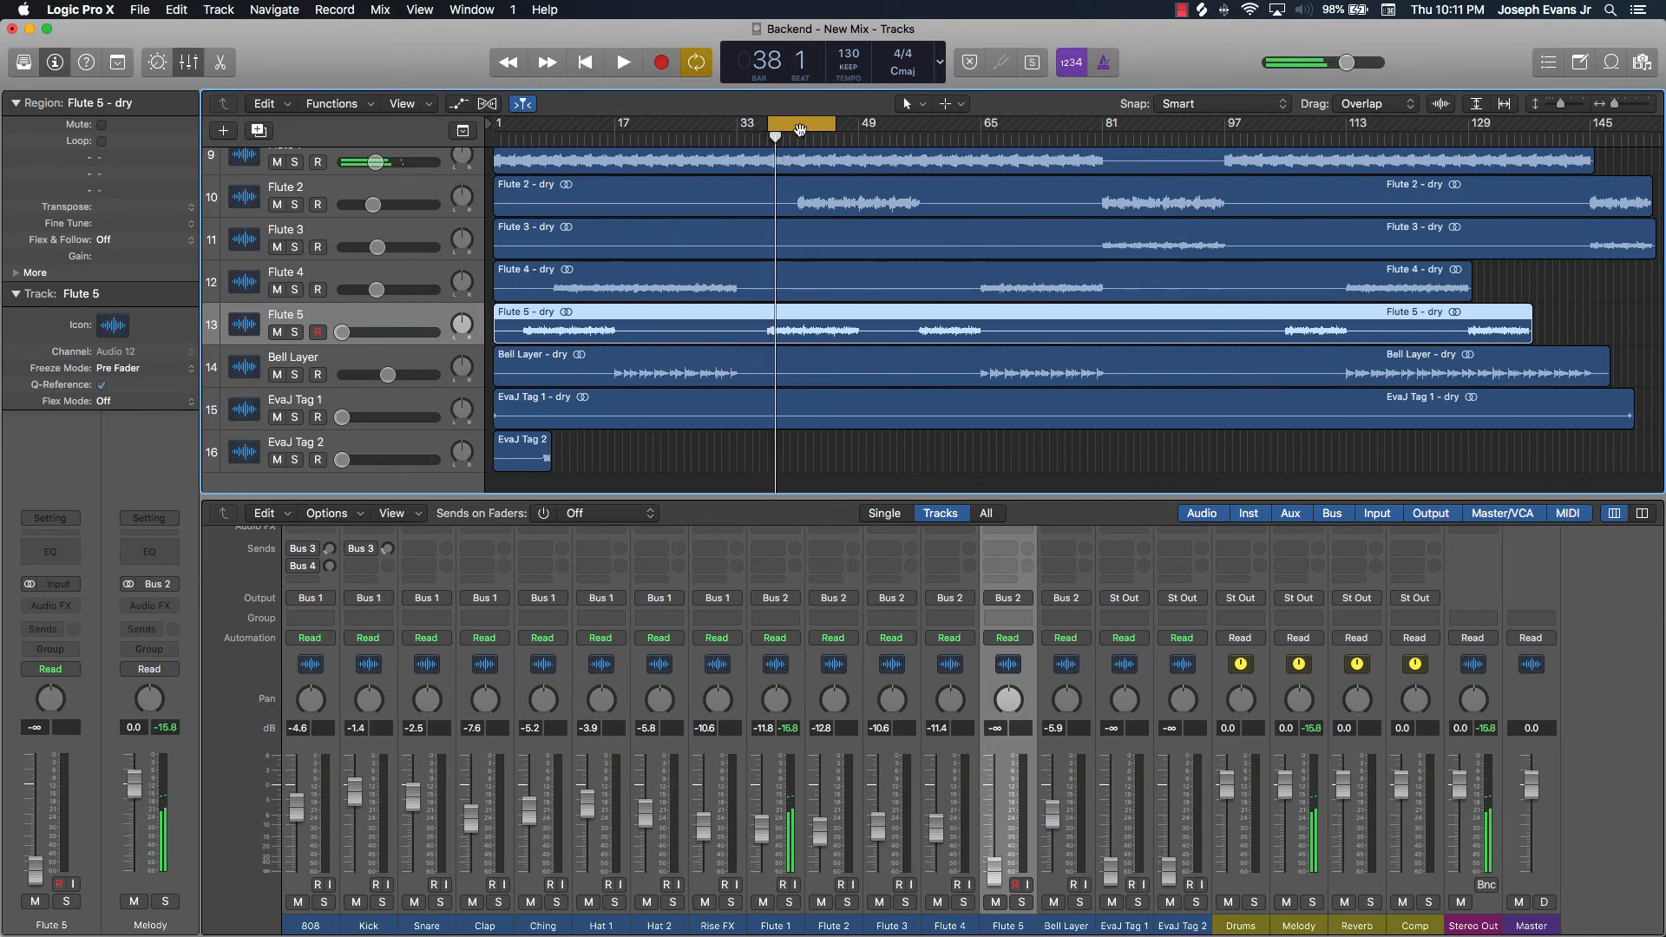
left_click_drag(801, 128, 832, 128)
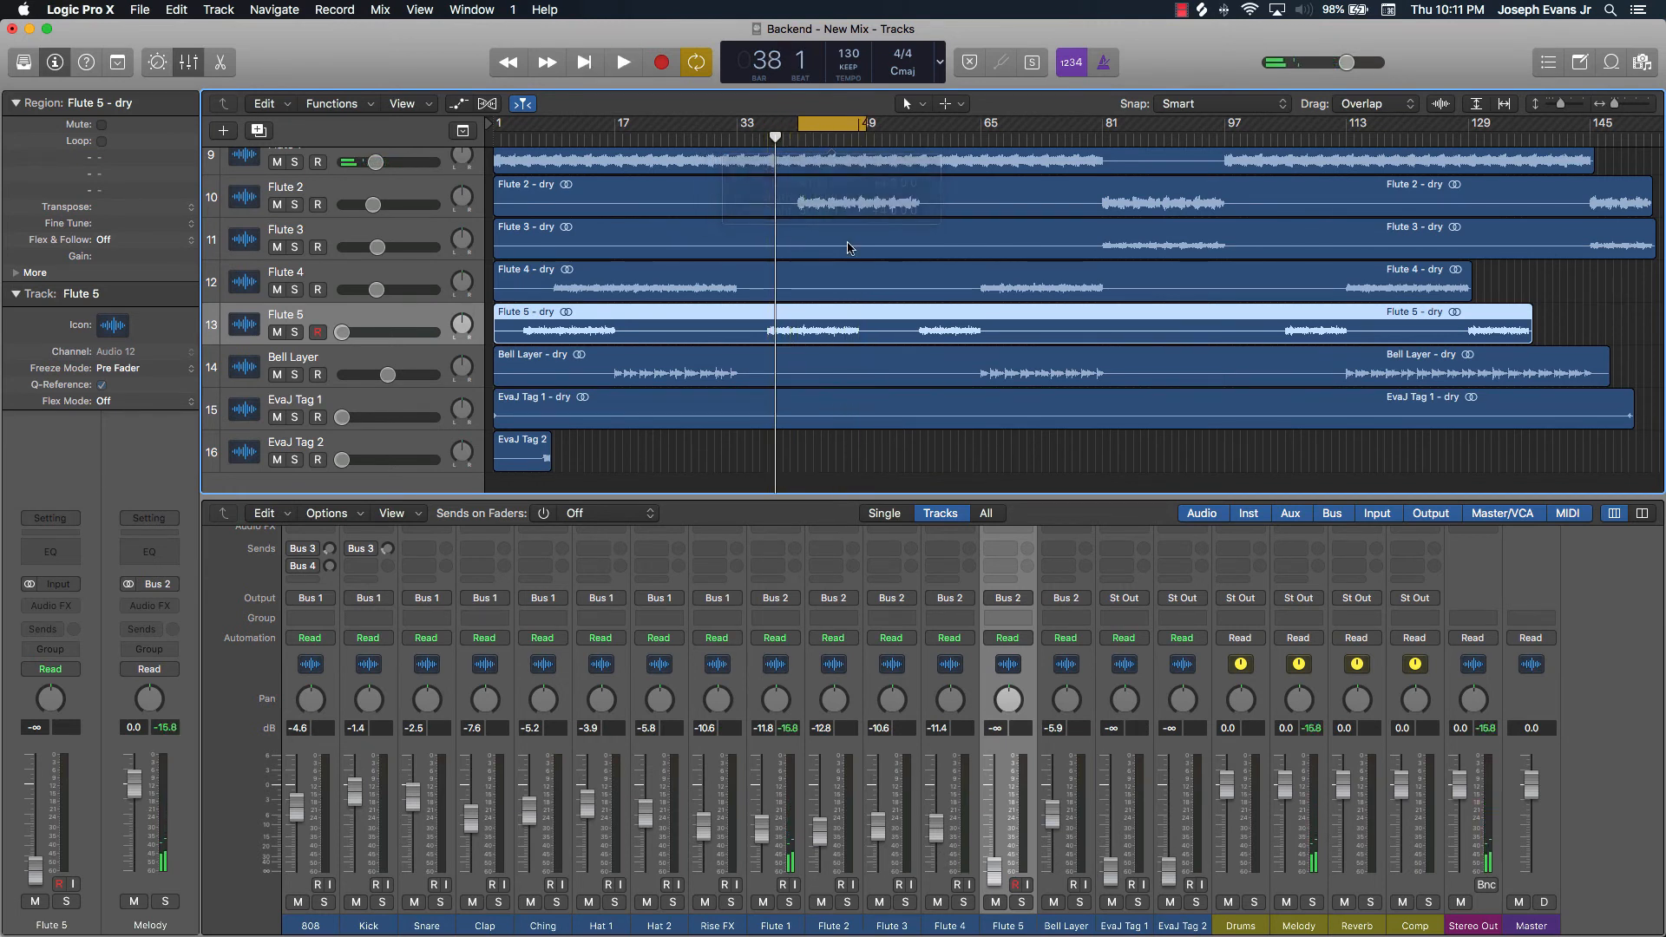
Raise the Flute 5 fader to -11.4 dB during playback from bar 41, stop, and turn off the cycle range
key("space")
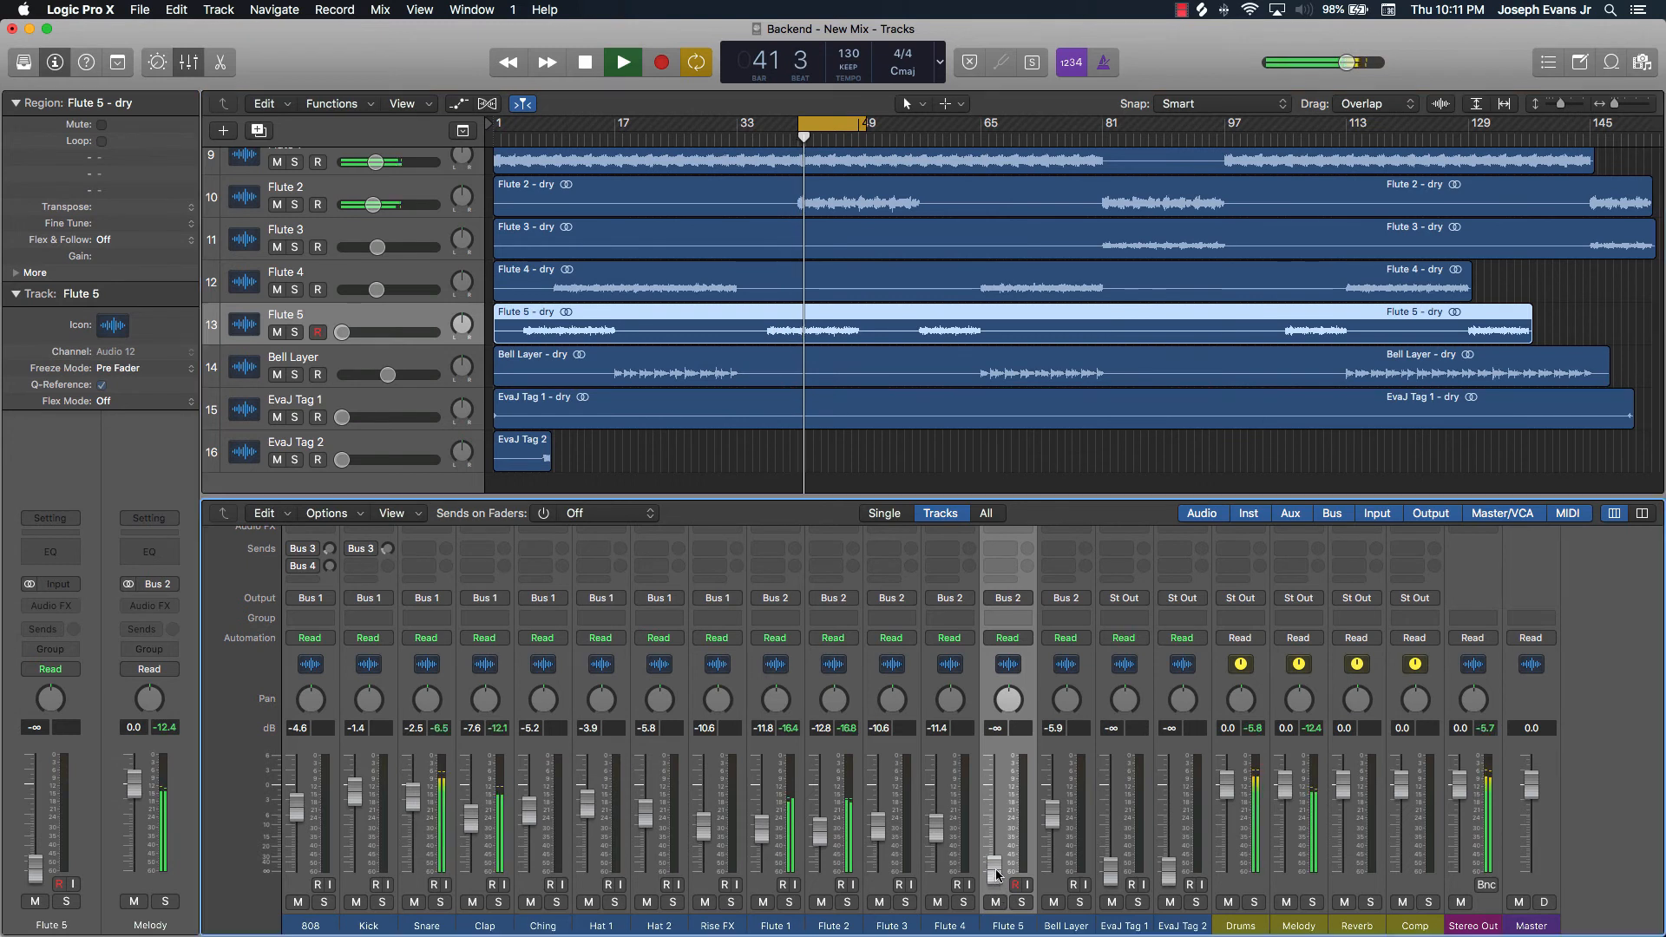
left_click_drag(994, 868, 1004, 803)
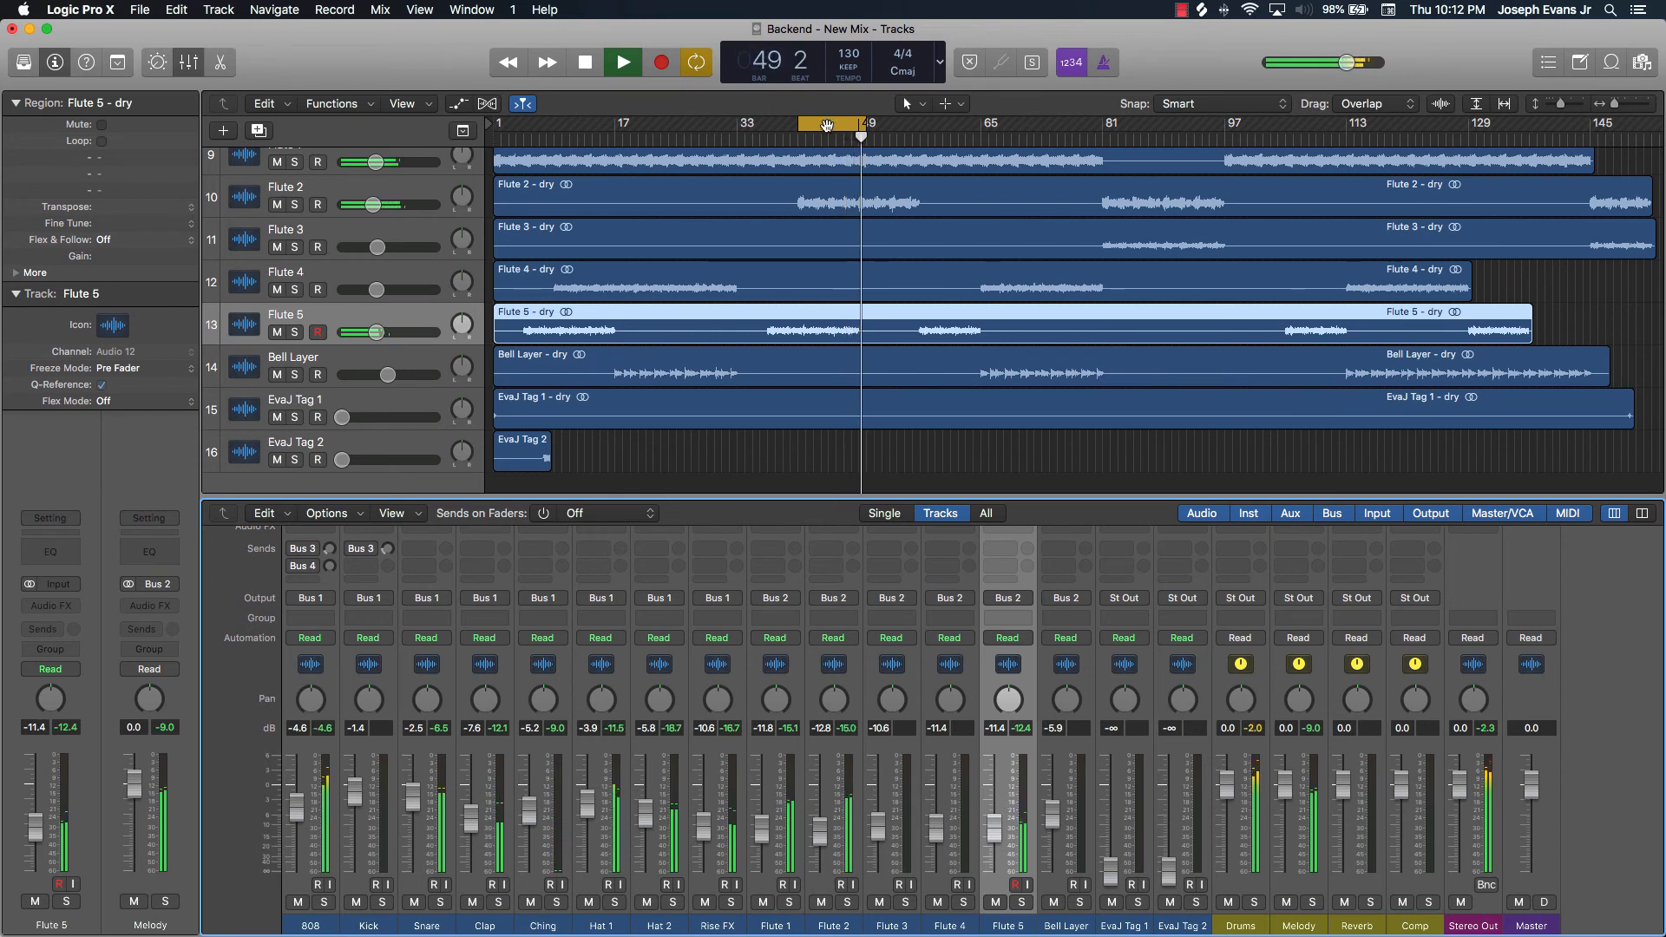
key("space")
left_click(829, 128)
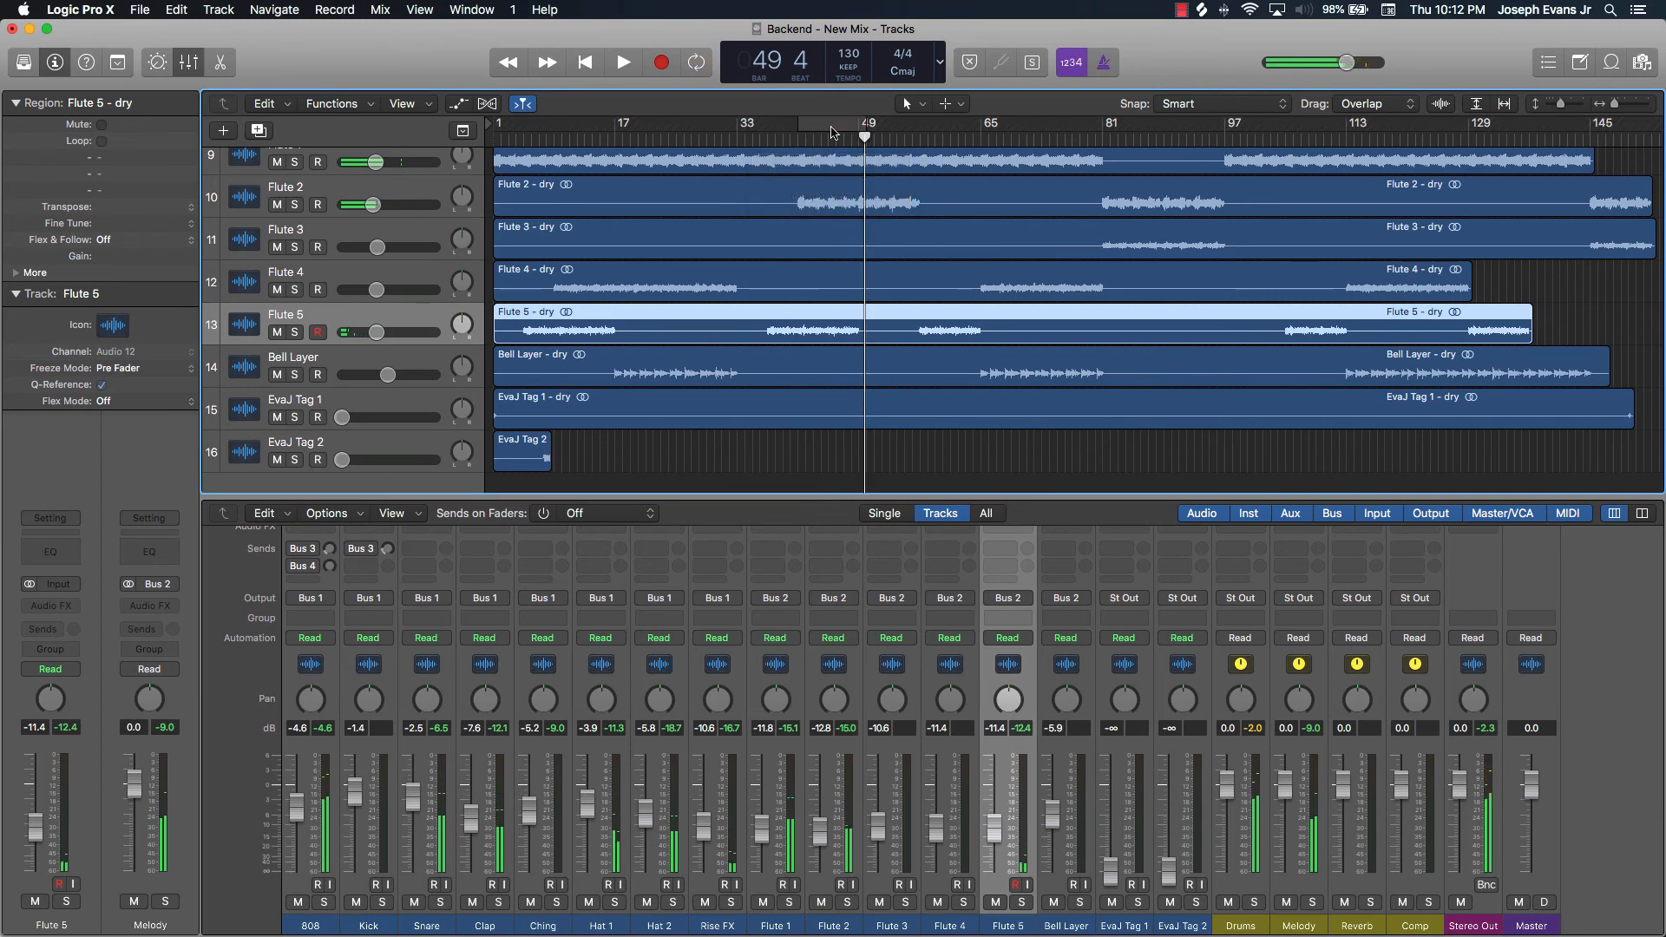
Return the playhead to the project start and select the EvaJ Tag 1 track, followed by the EvaJ Tag 2 track
key("Return")
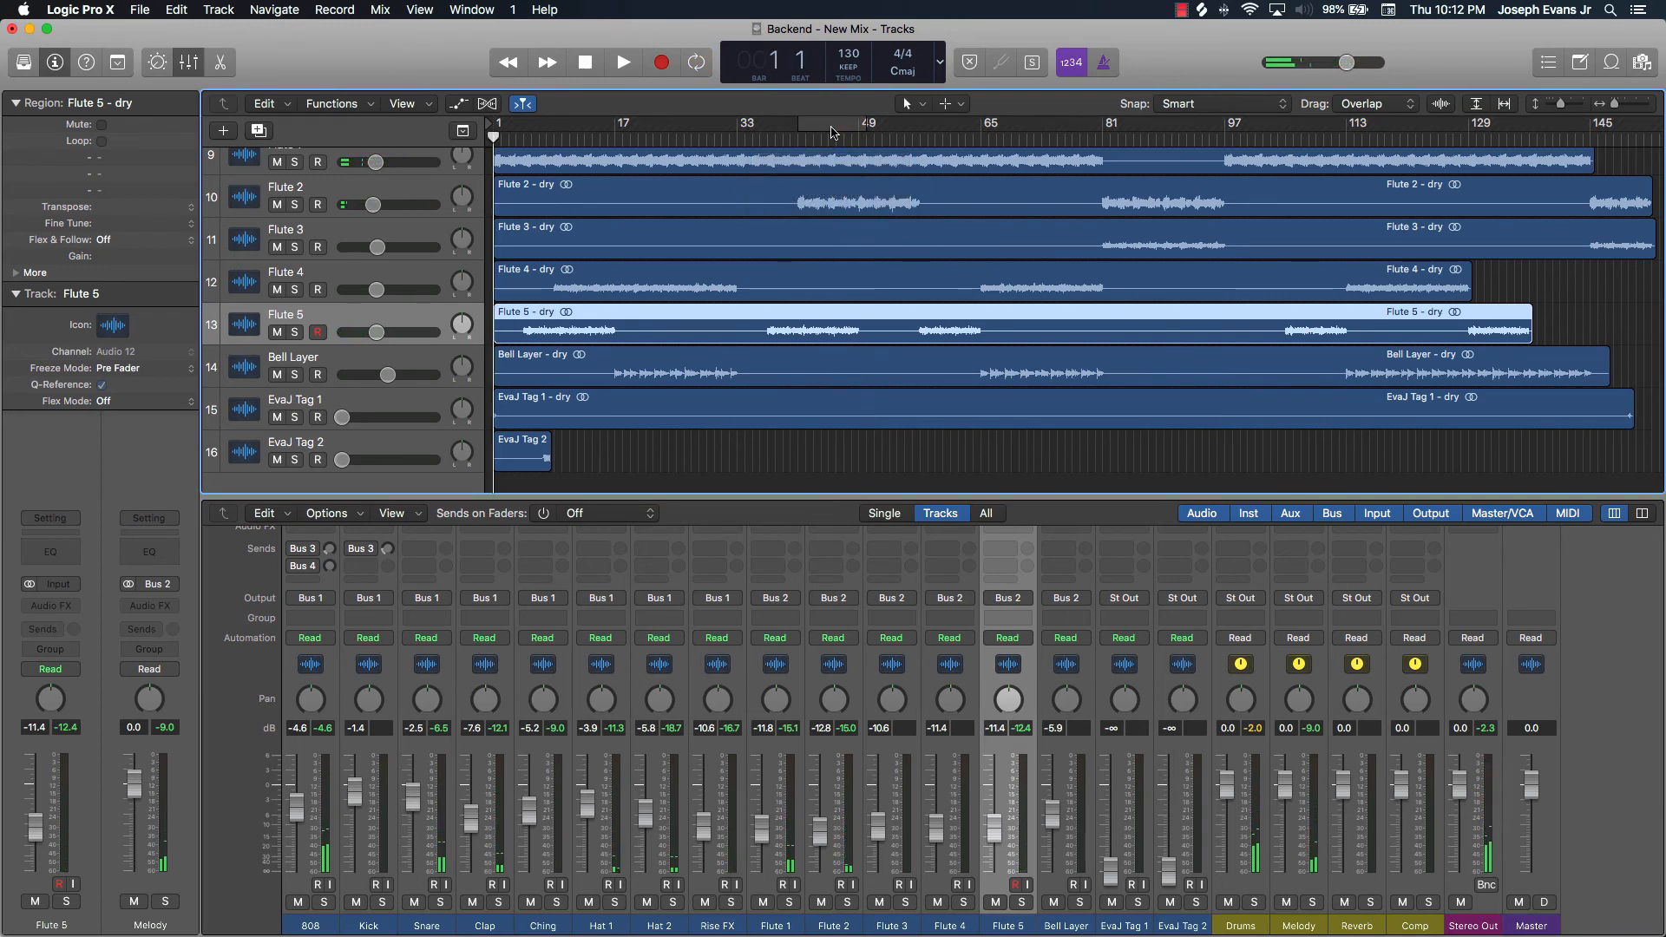
left_click(295, 405)
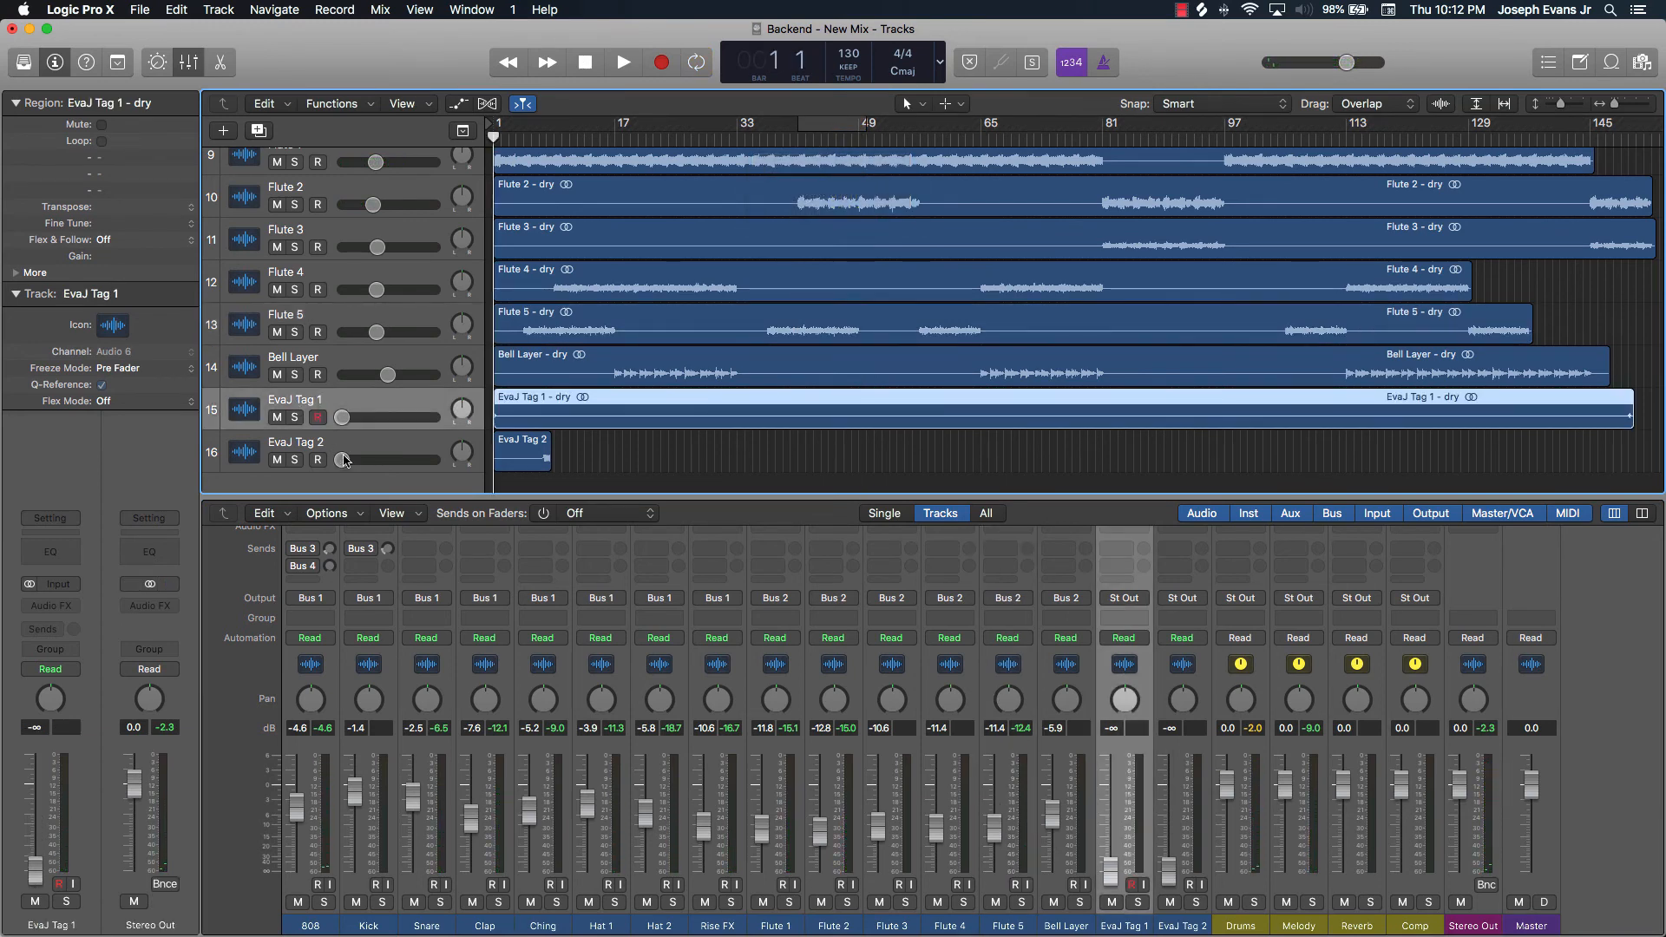
left_click(387, 449)
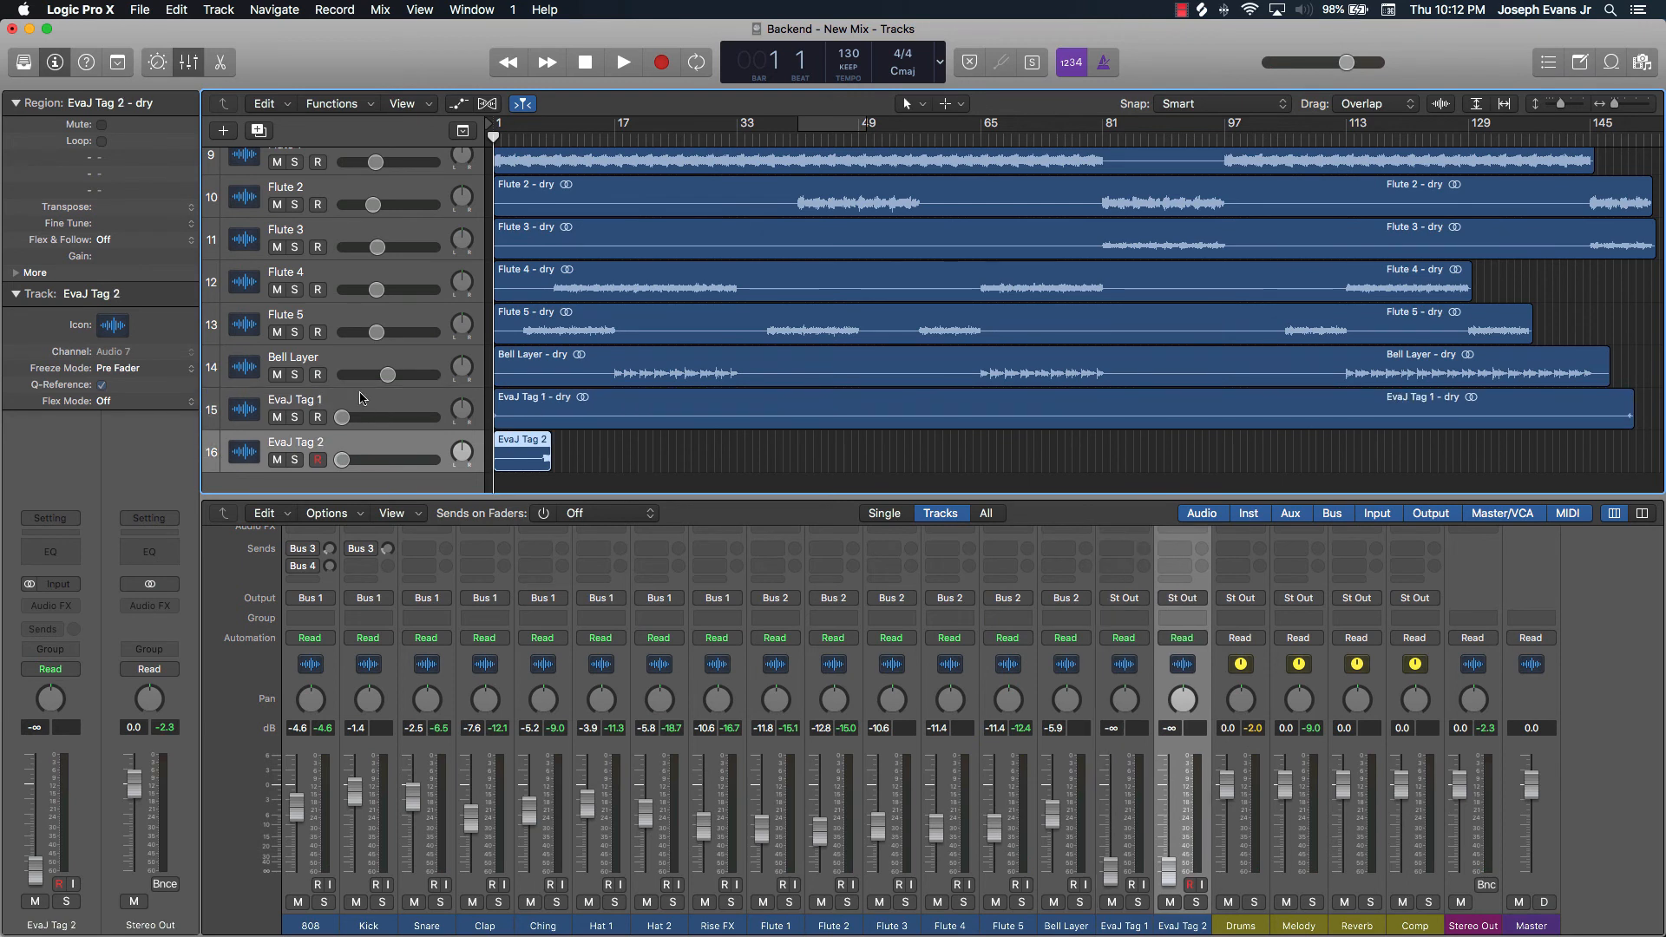
Play the full mix with no region selected, set Hat 1 to -4.0 dB and Bell Layer to -5.6 dB, stop, and clear the peak levels
left_click(732, 466)
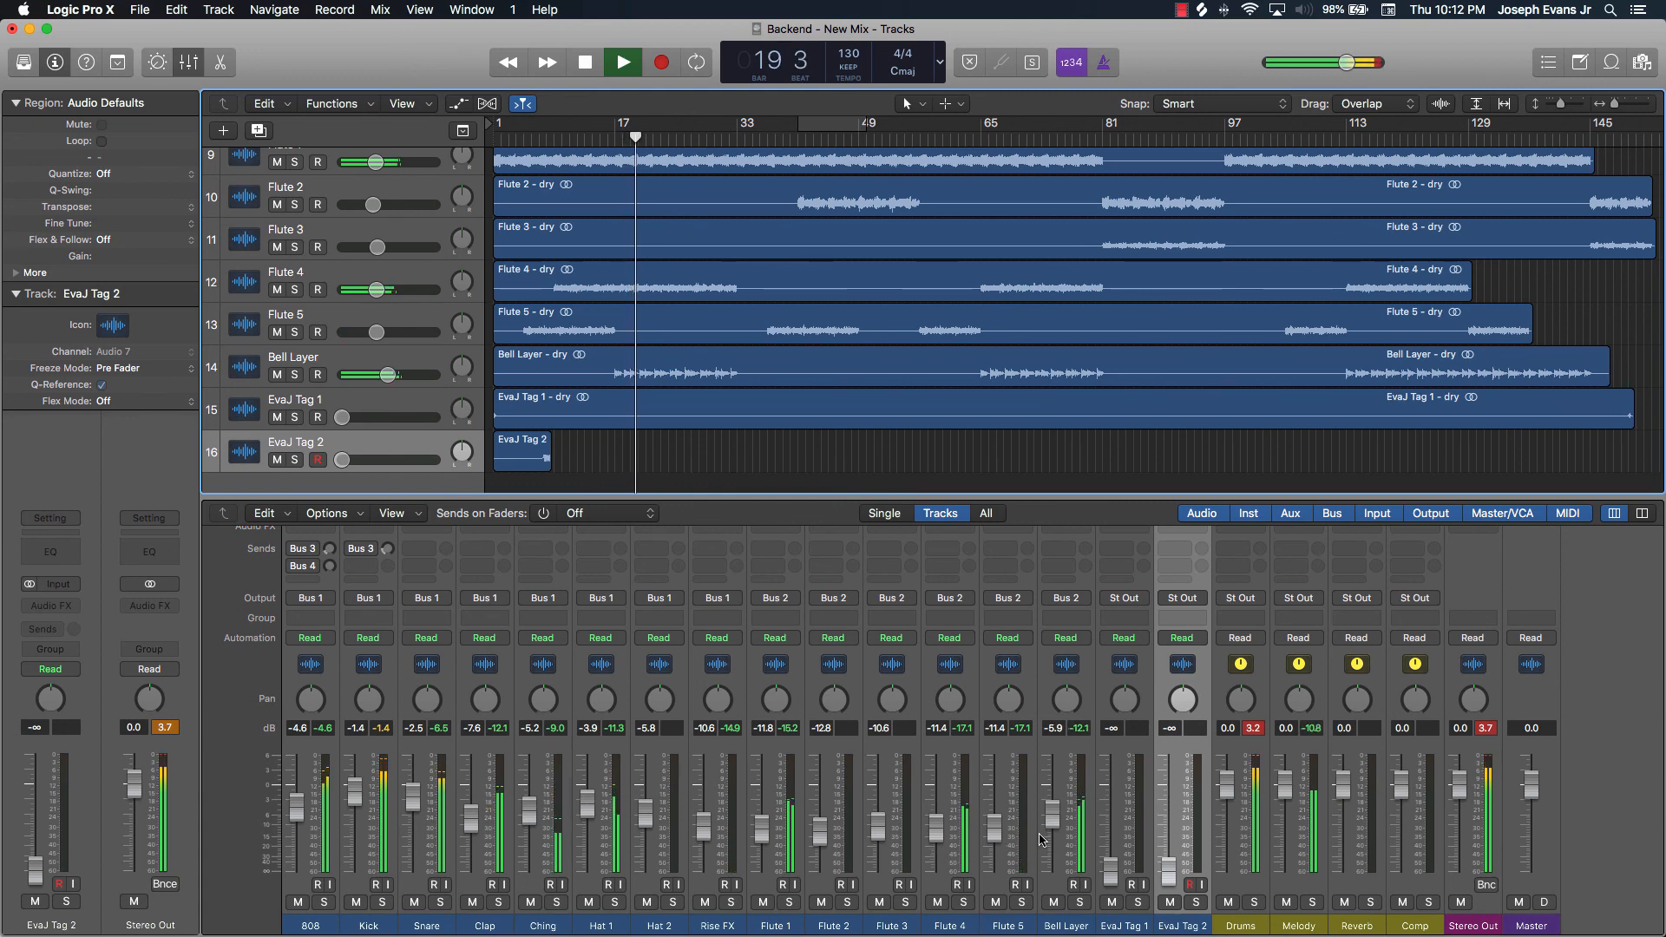
key("space")
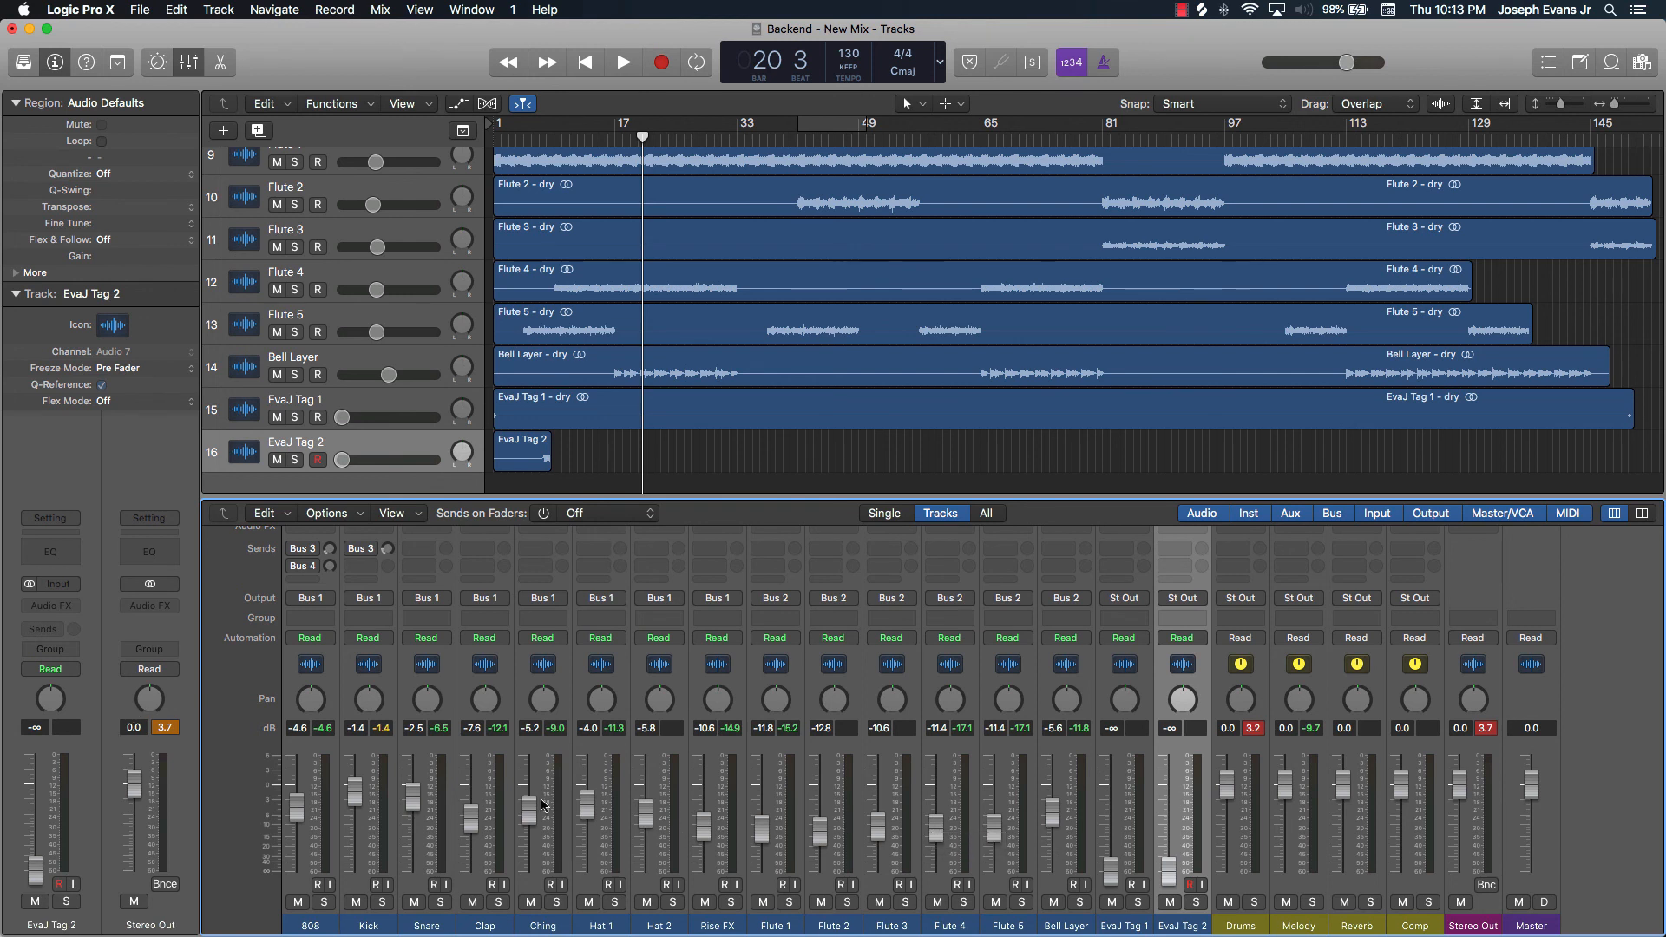
left_click(1251, 729)
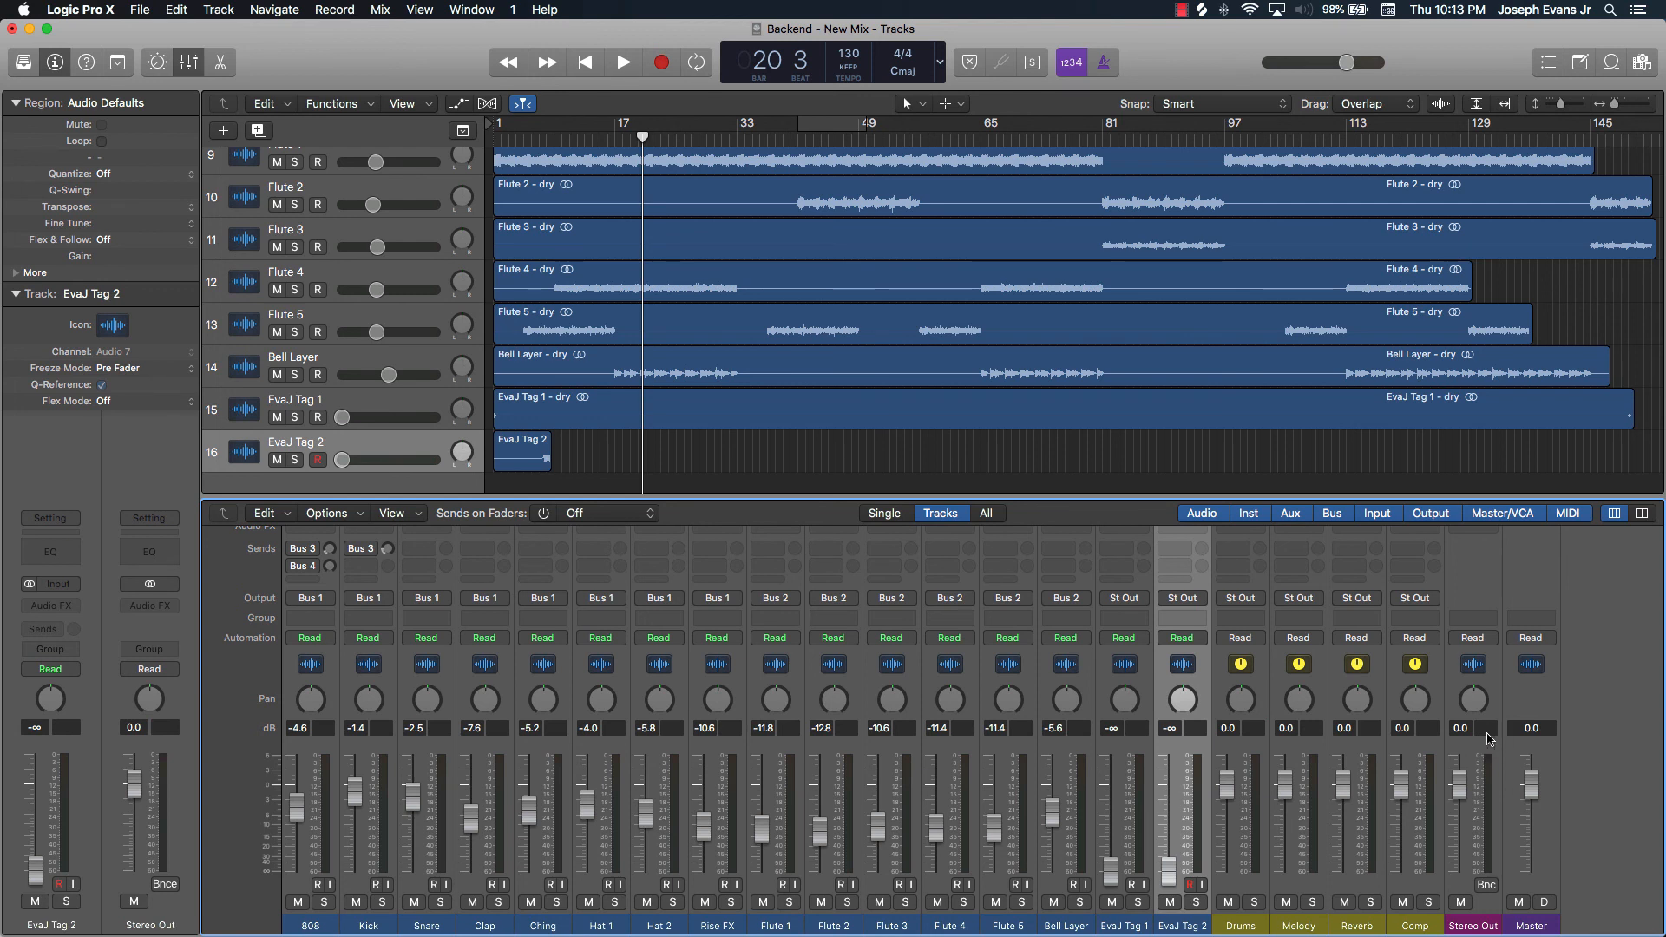